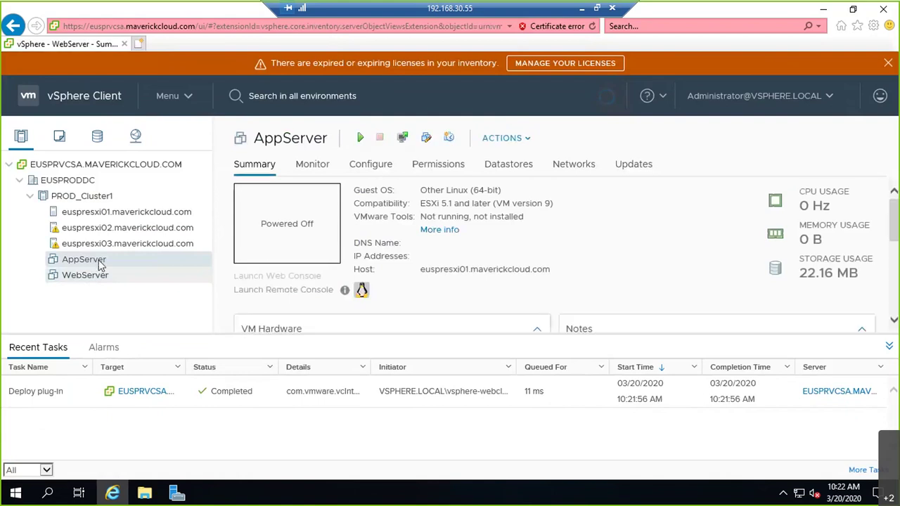
Delete the AppServer VM and its disks with Delete from Disk, then collapse Recent Tasks.
right_click(98, 262)
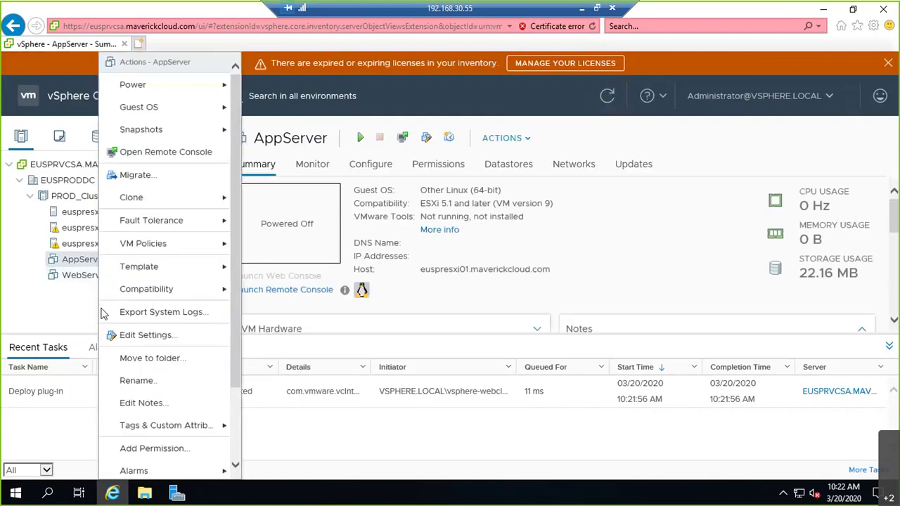
scroll(238, 452, down, 3)
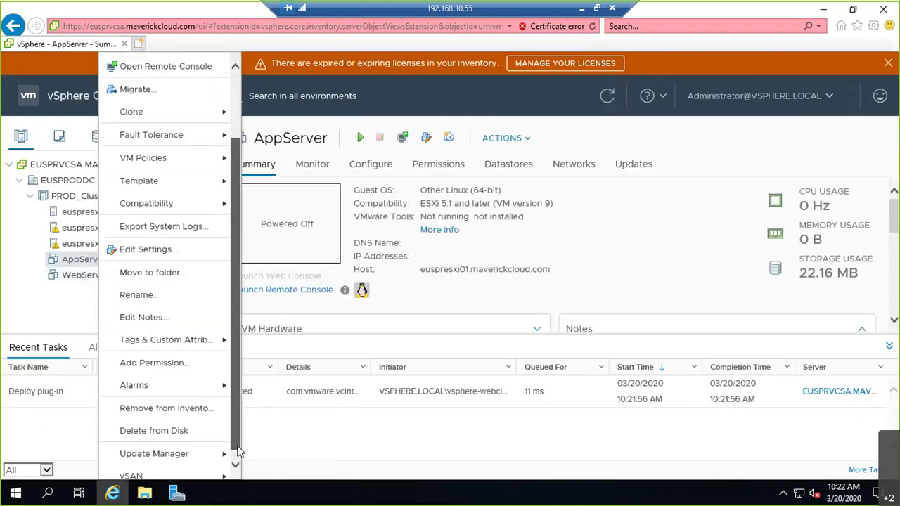
scroll(238, 452, down, 1)
click(173, 426)
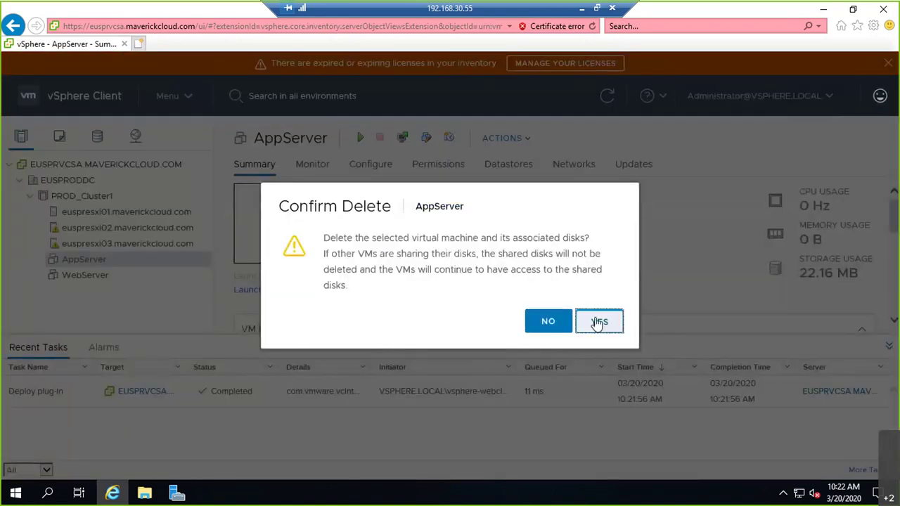
click(598, 322)
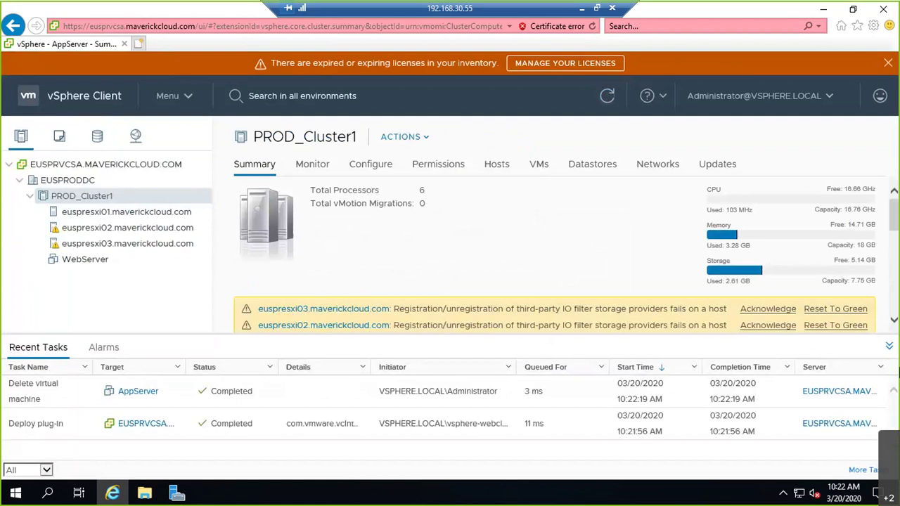
click(889, 347)
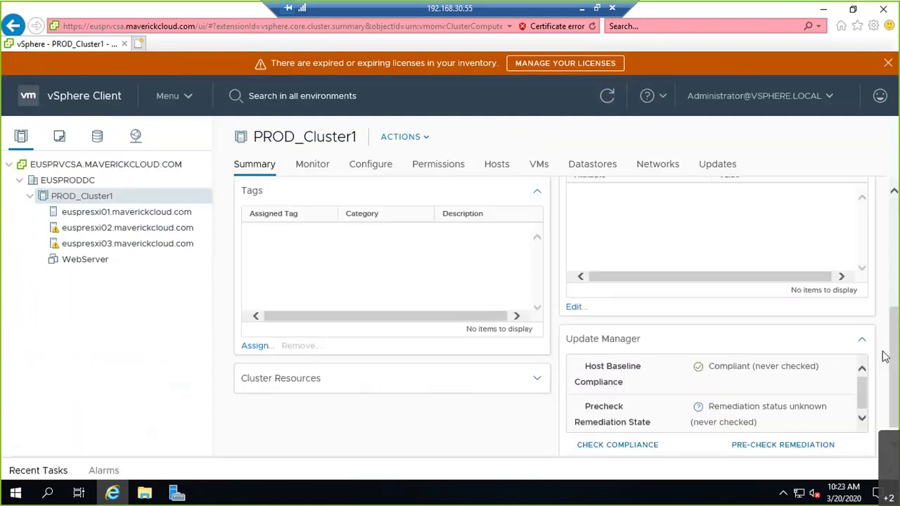
Review euspresxi01's virtual switches, including vSwitch1's VLAN10 and VLAN20 port groups, then minimize the session.
click(150, 215)
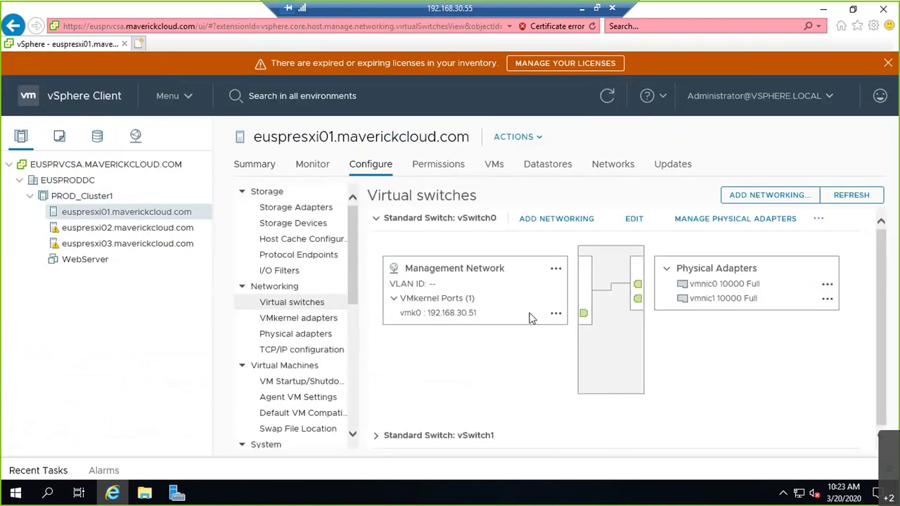
click(376, 219)
click(376, 246)
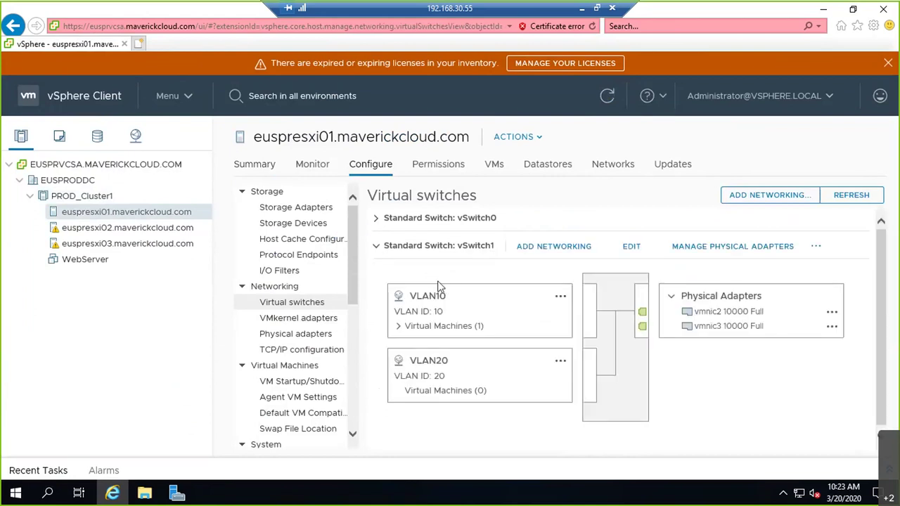
click(376, 246)
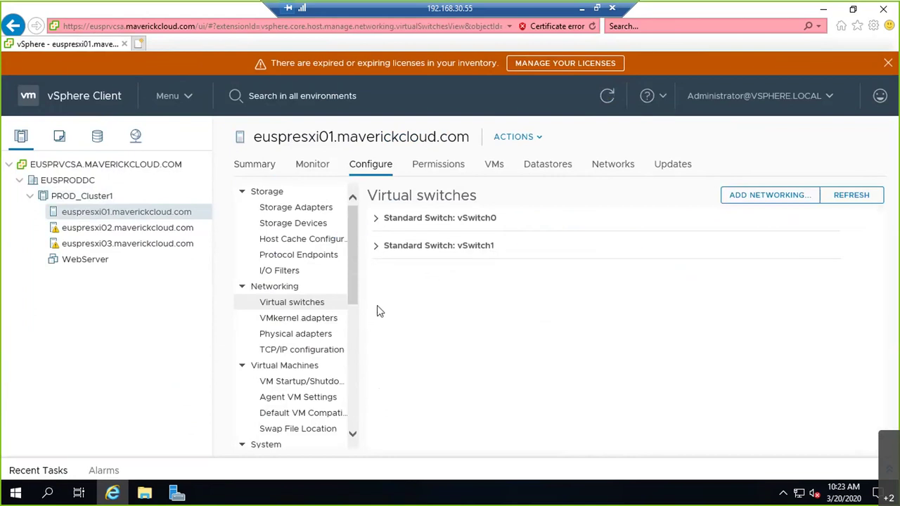
click(582, 10)
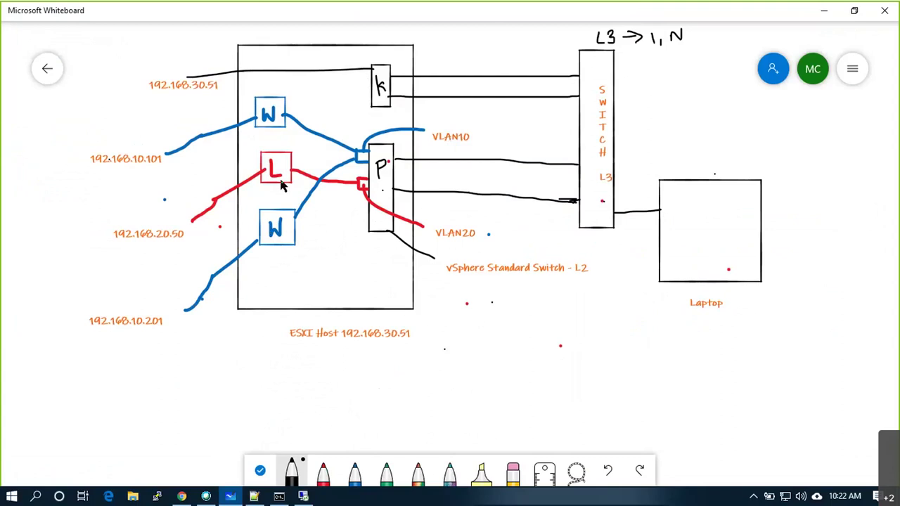
Switch from the Whiteboard network diagram back to the vSphere remote session with Alt+Tab.
key(alt+Tab)
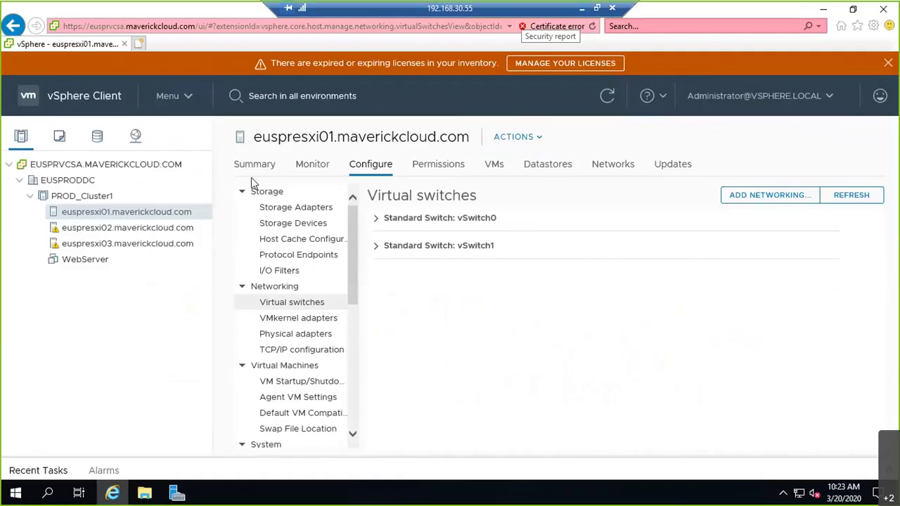
Start cloning WebServer to a new VM named WindowsS1 on host euspresxi01.
right_click(97, 264)
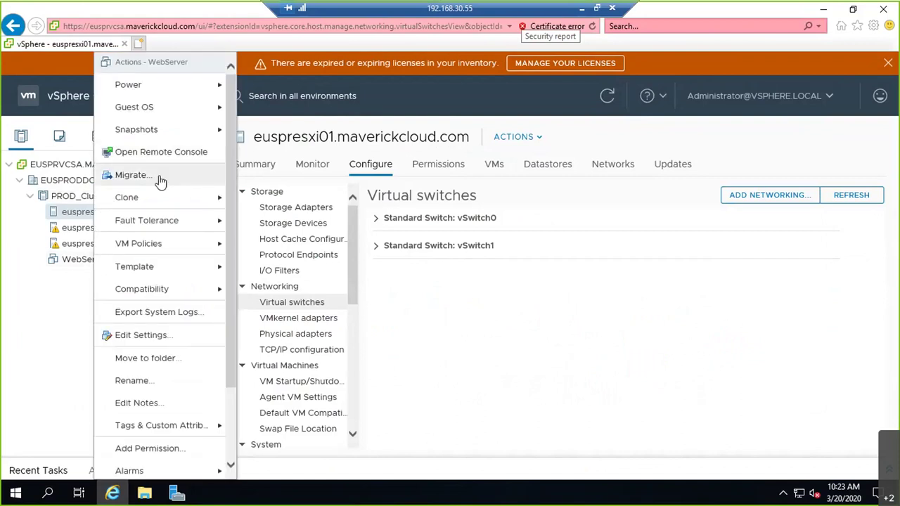
mouse_move(169, 200)
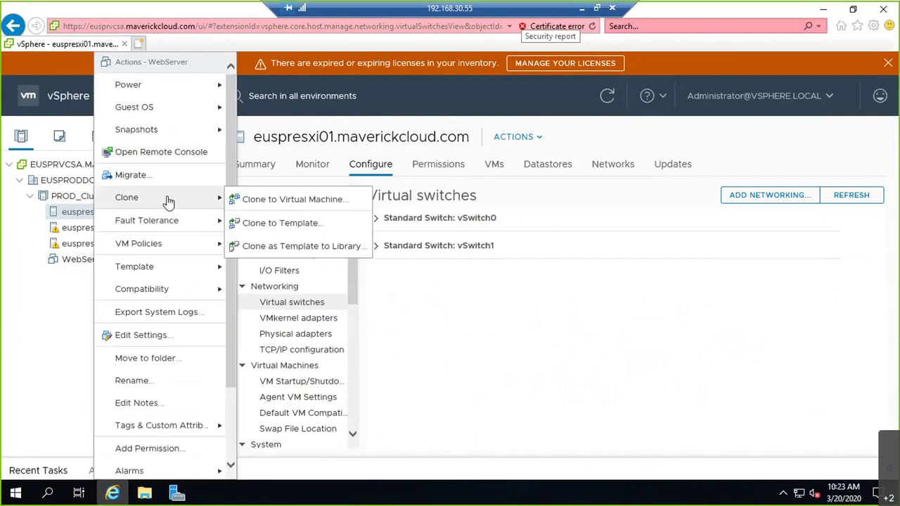
click(280, 202)
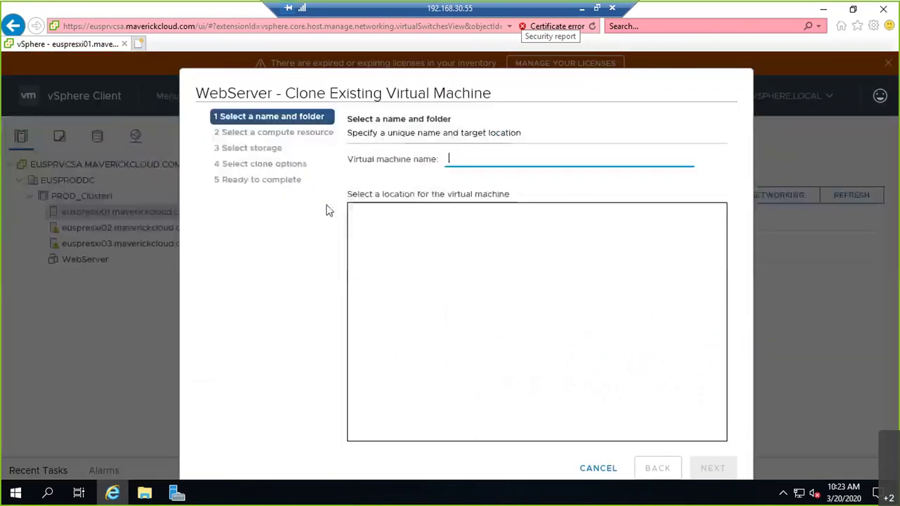
text(WindowsS1)
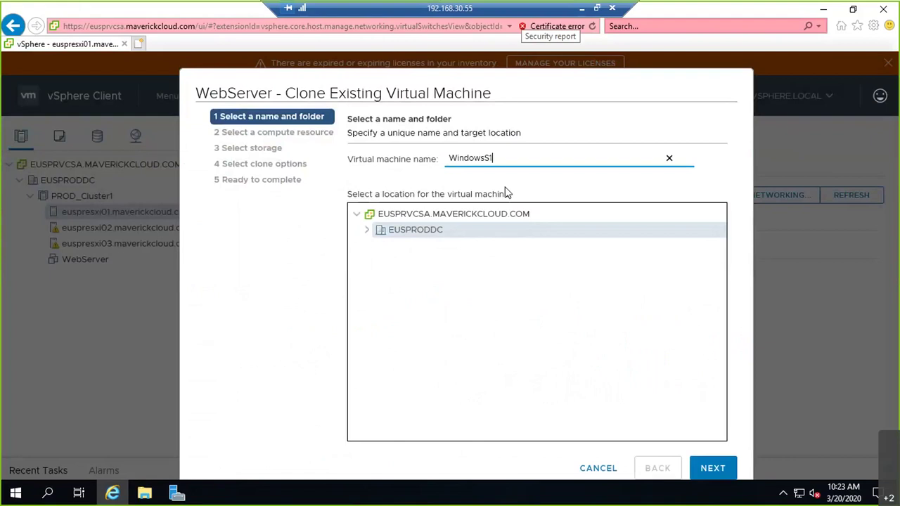
click(717, 468)
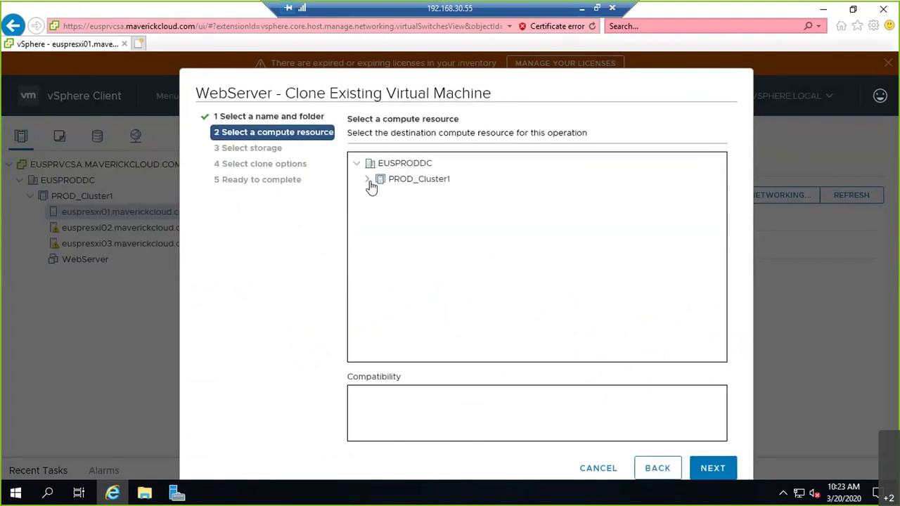
click(368, 181)
click(415, 196)
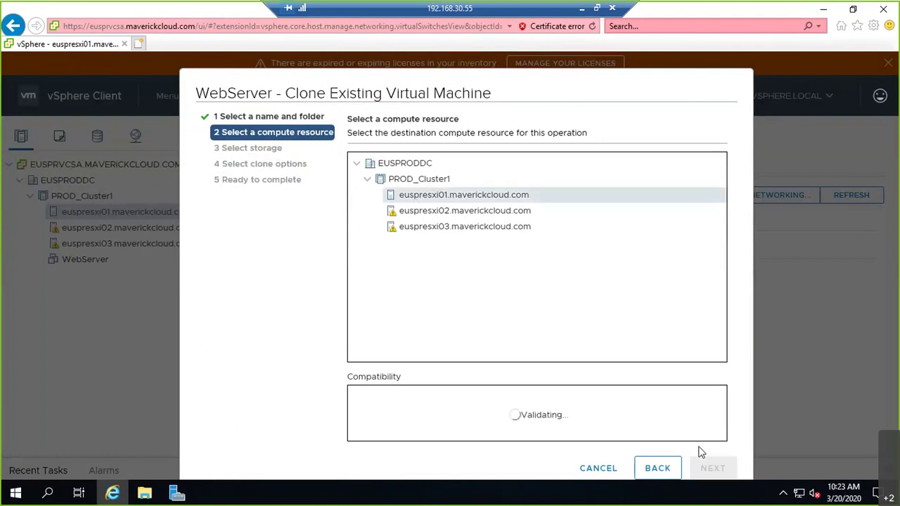
click(714, 469)
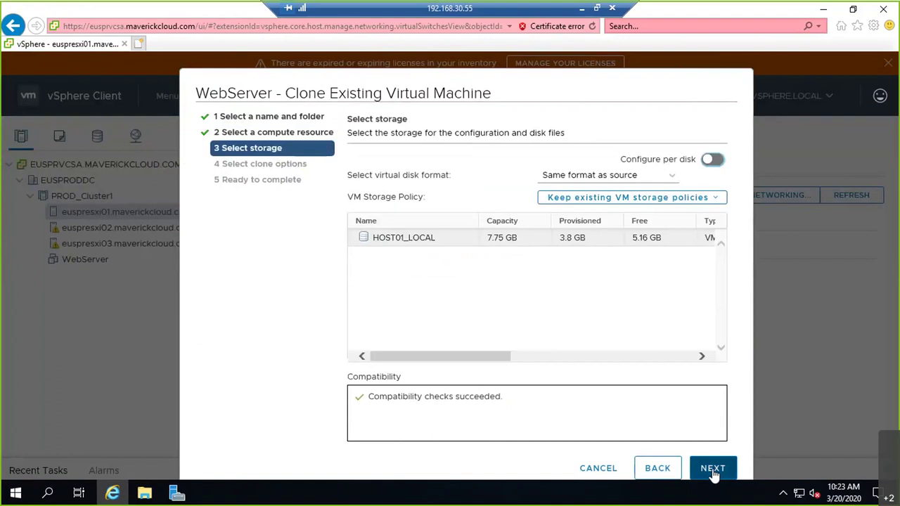
Keep HOST01_LOCAL storage, enable Customize hardware, and finish the WindowsS1 clone.
click(712, 469)
click(354, 185)
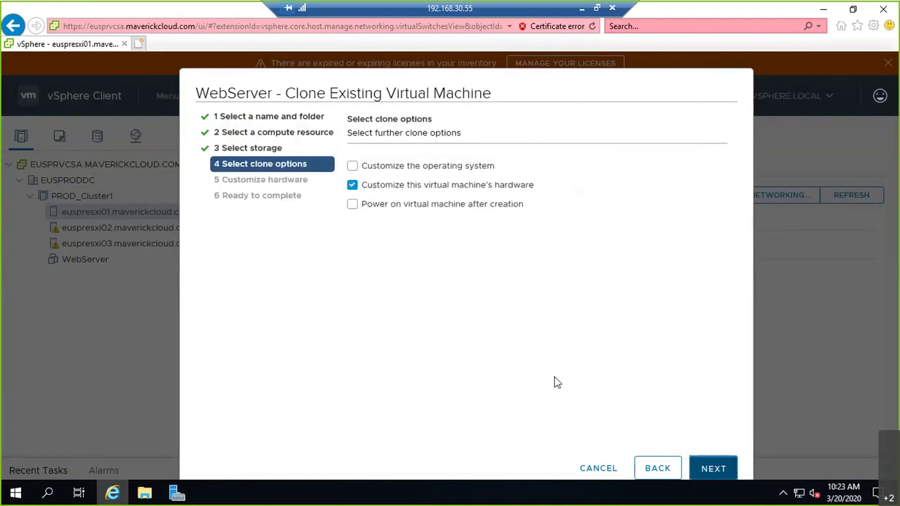
key(Return)
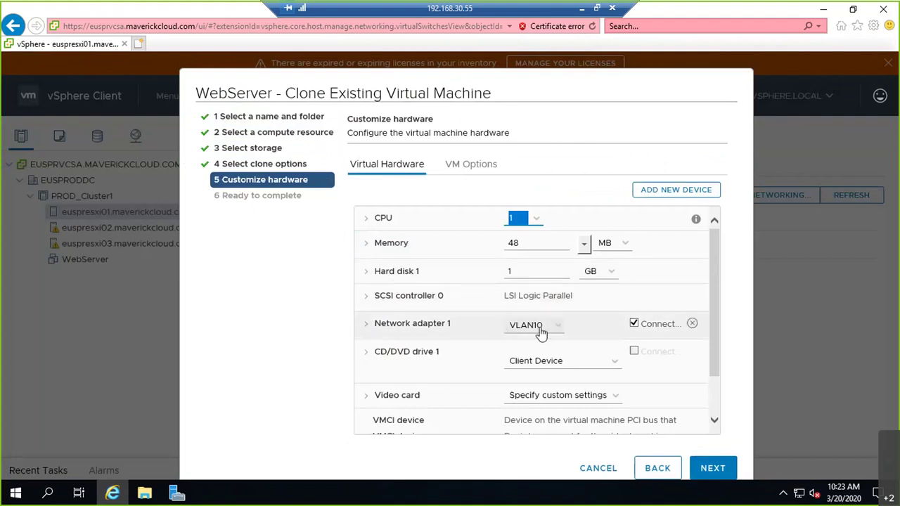
click(719, 470)
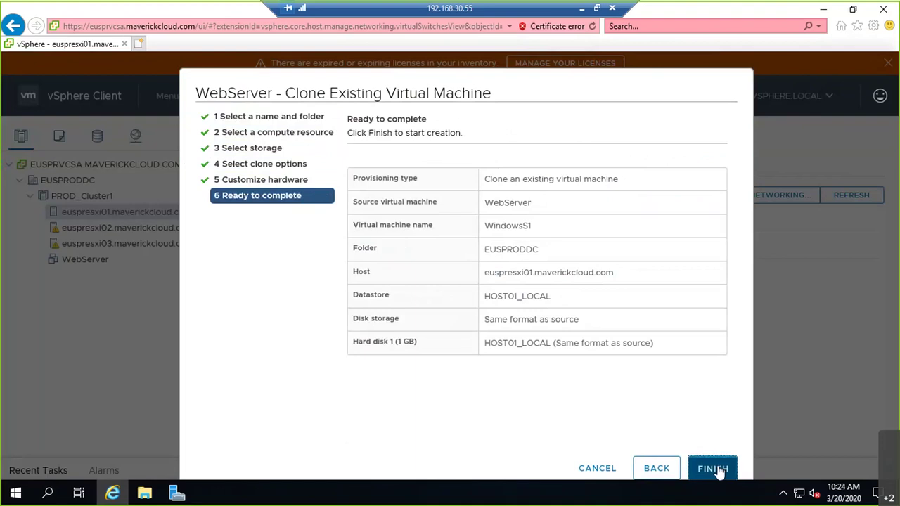
click(718, 470)
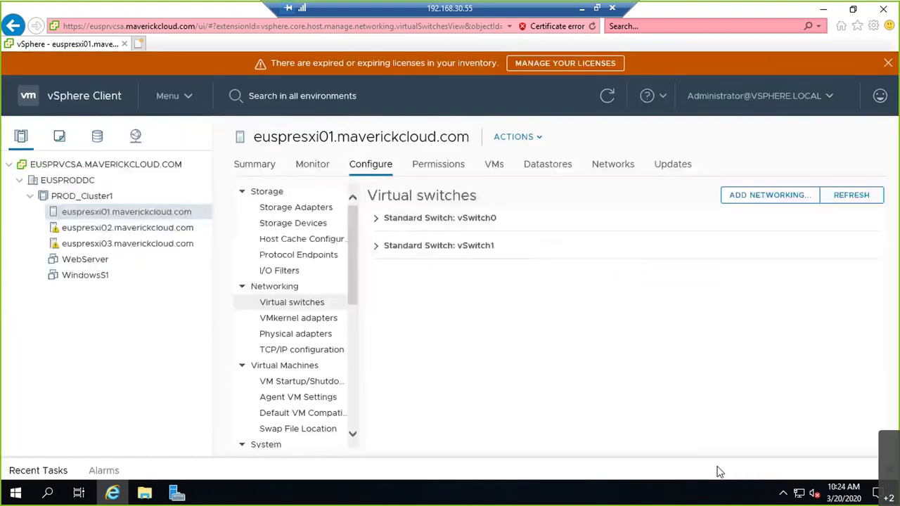
Start cloning WindowsS1 to a new VM named WindowsS2, keeping host euspresxi01.
right_click(85, 280)
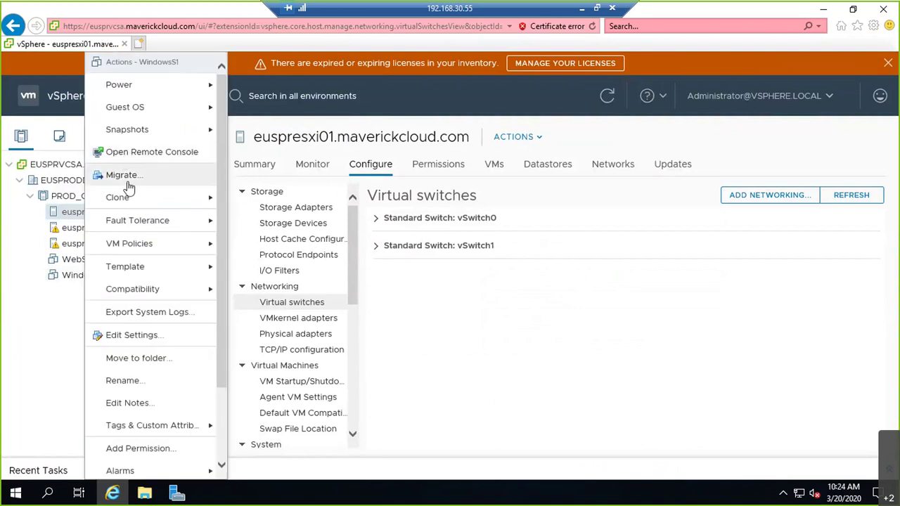
mouse_move(140, 197)
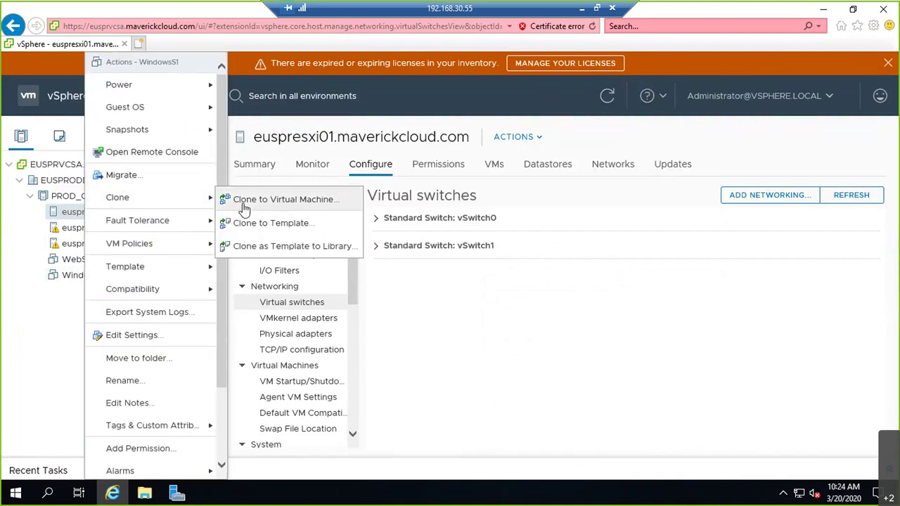
click(279, 224)
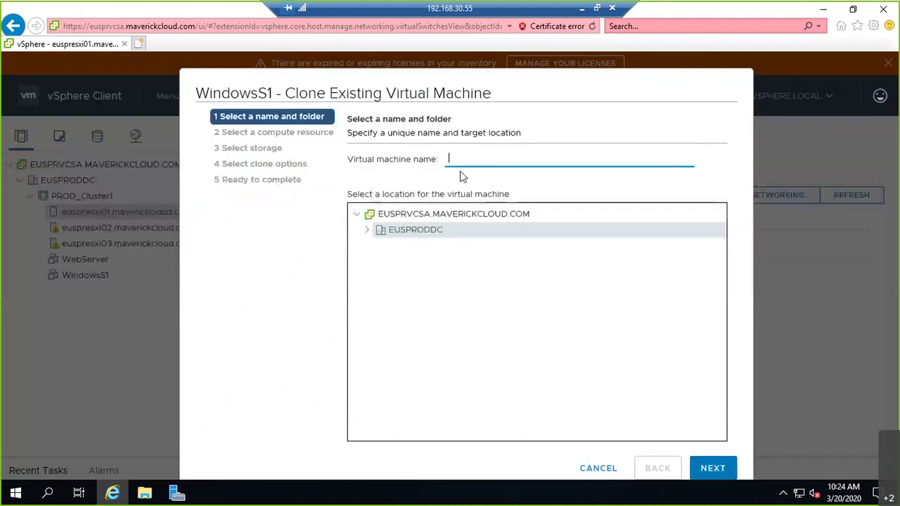
text(WindowsS2)
click(712, 468)
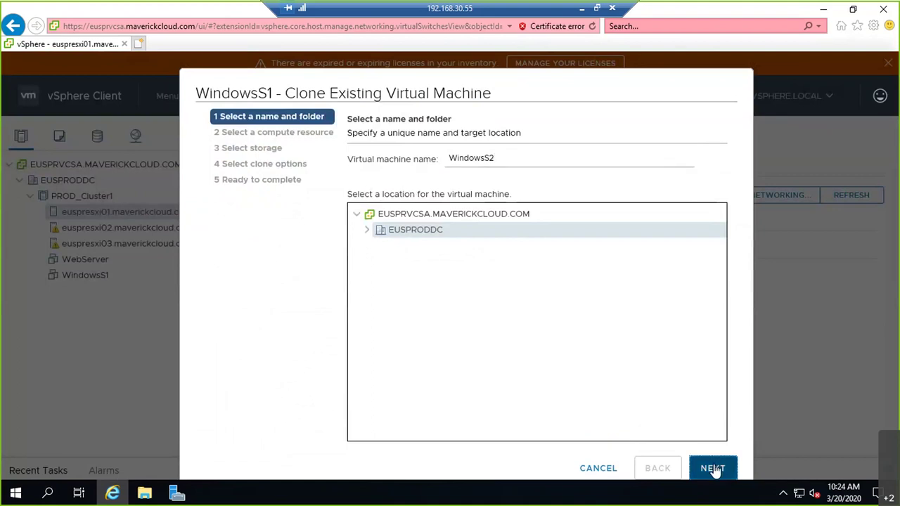
click(368, 180)
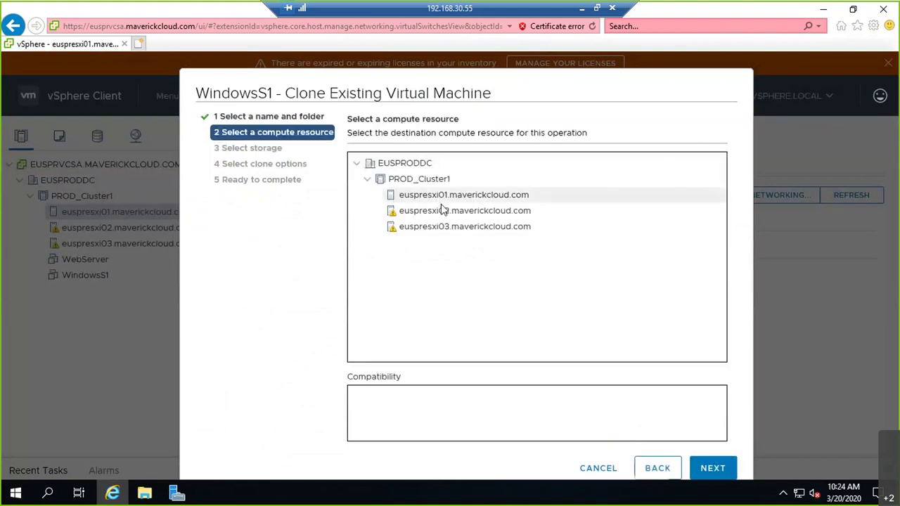
click(712, 468)
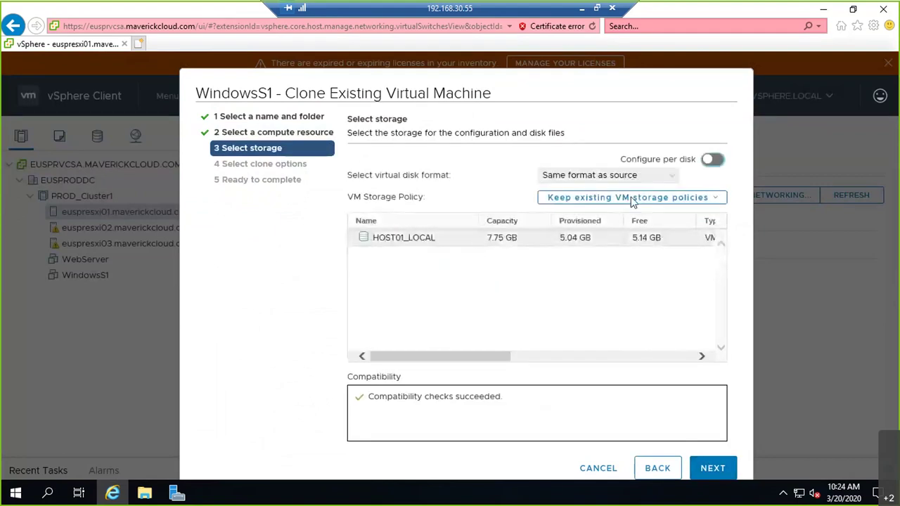
Keep the storage, enable Customize hardware, and finish the WindowsS2 clone.
click(717, 471)
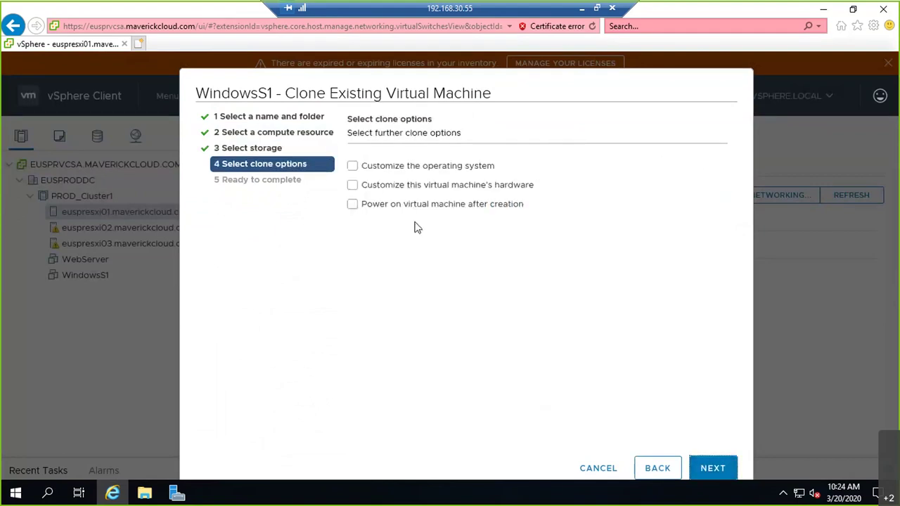
click(406, 187)
click(713, 468)
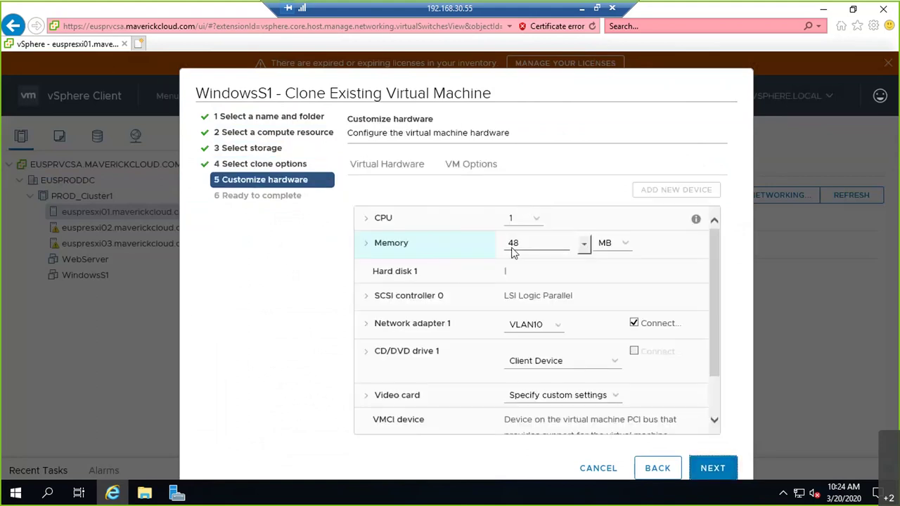
click(715, 471)
click(715, 469)
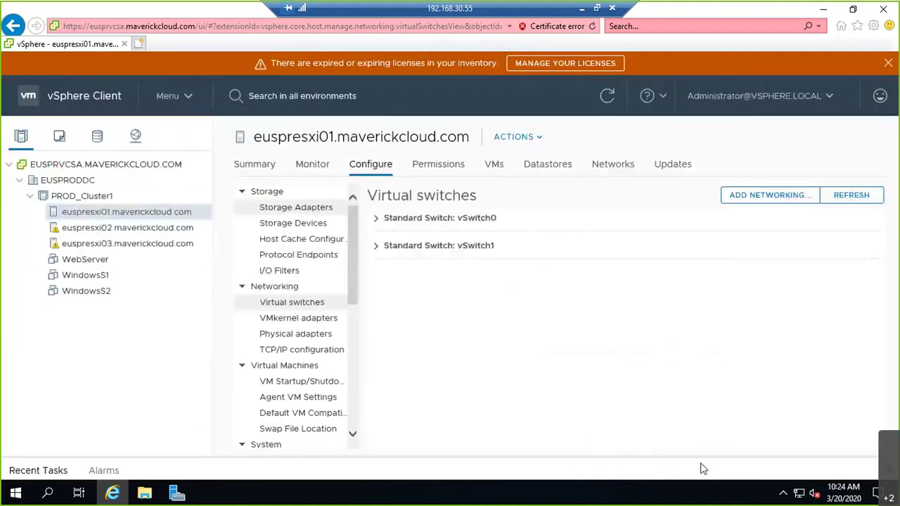
Start cloning WebServer to a new VM named LinuxS1 on host euspresxi01.
right_click(91, 263)
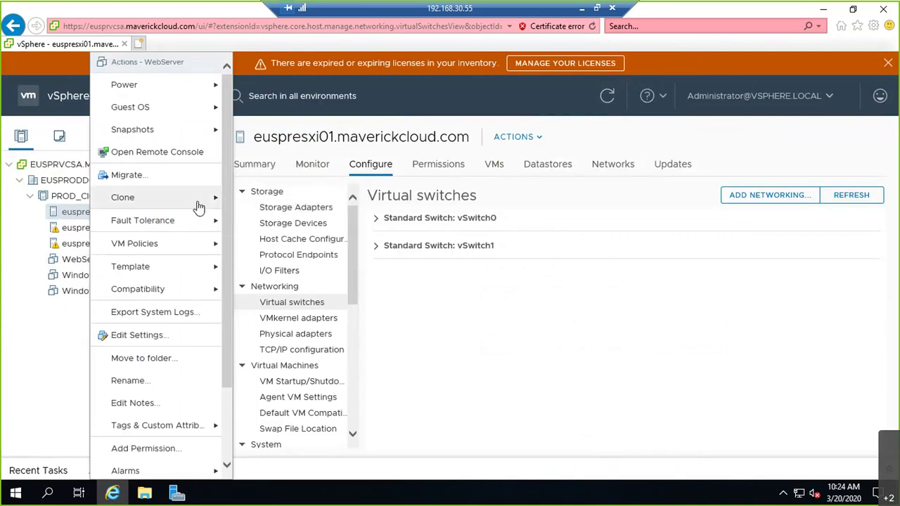
mouse_move(207, 198)
click(330, 200)
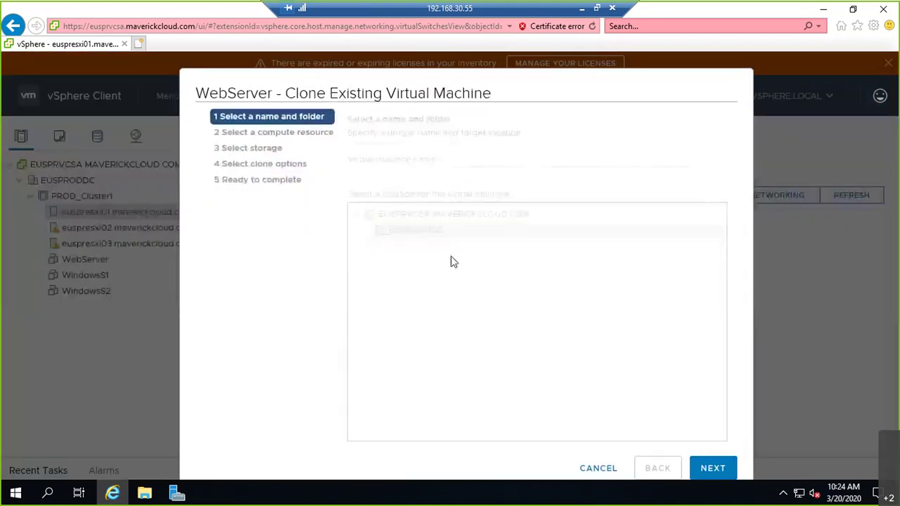
text(Lin)
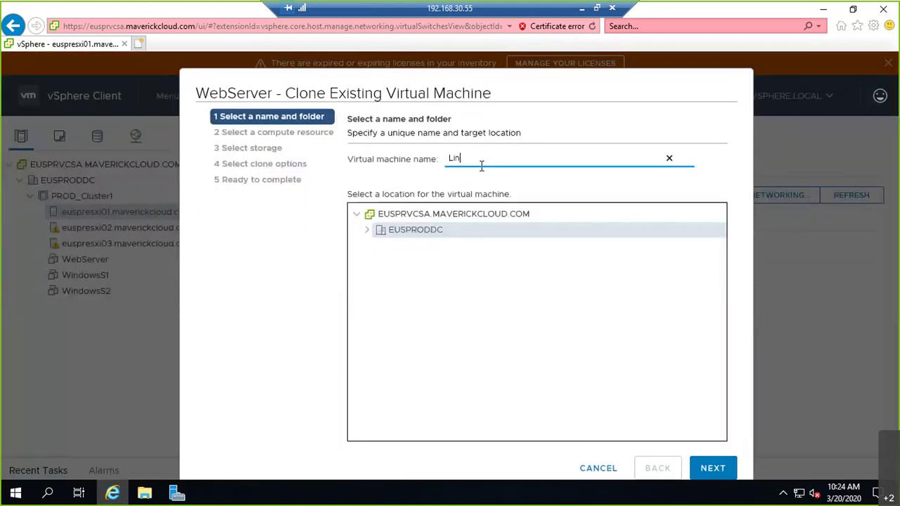
text(uxS1)
click(713, 470)
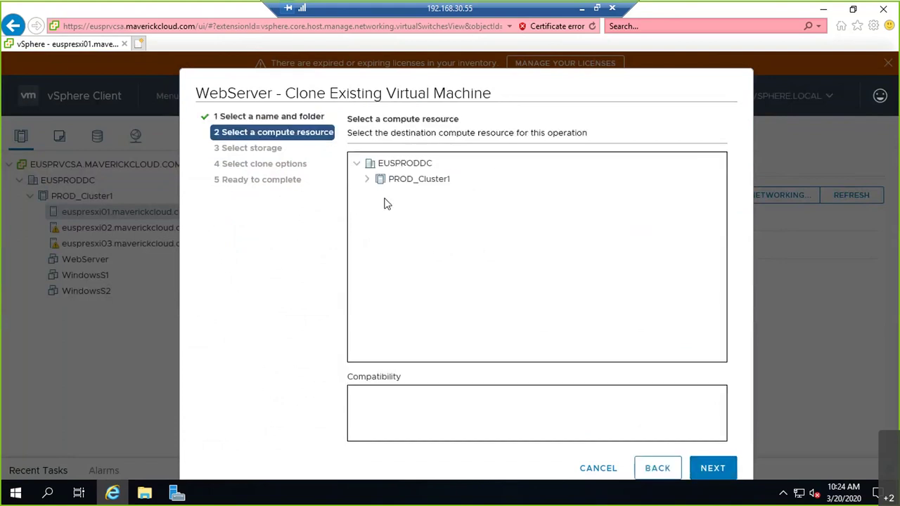
click(368, 178)
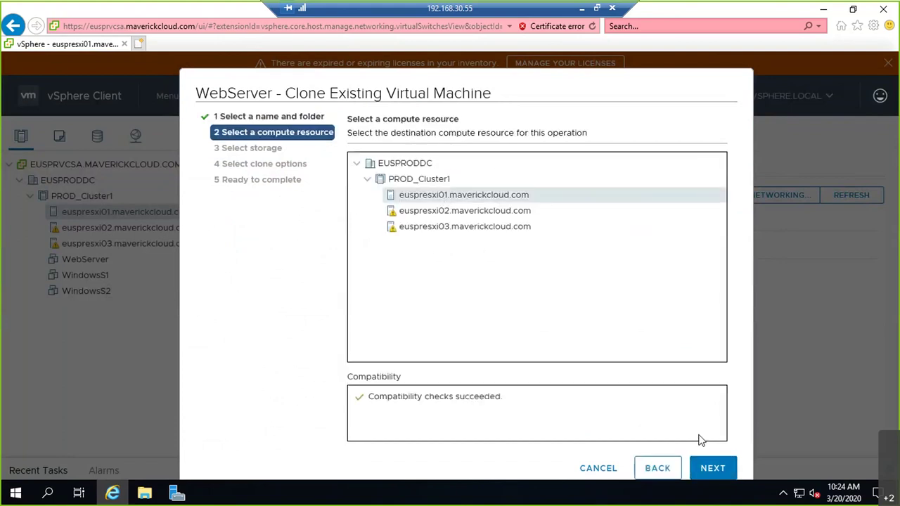
click(710, 468)
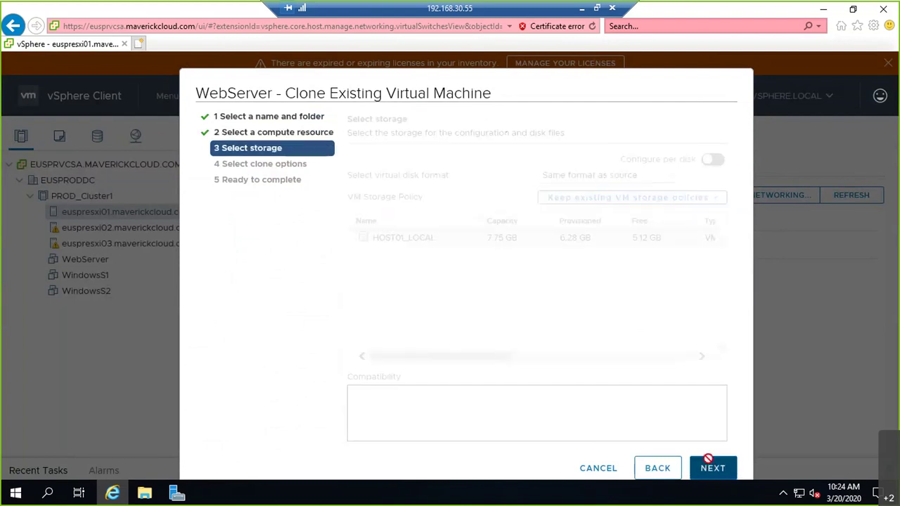
Customize hardware to put Network adapter 1 on VLAN20 and finish the LinuxS1 clone.
click(506, 186)
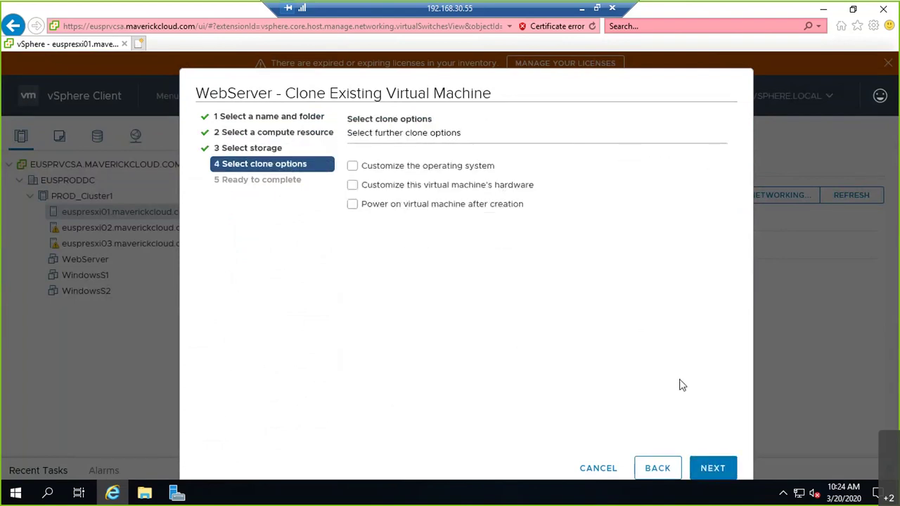
click(717, 471)
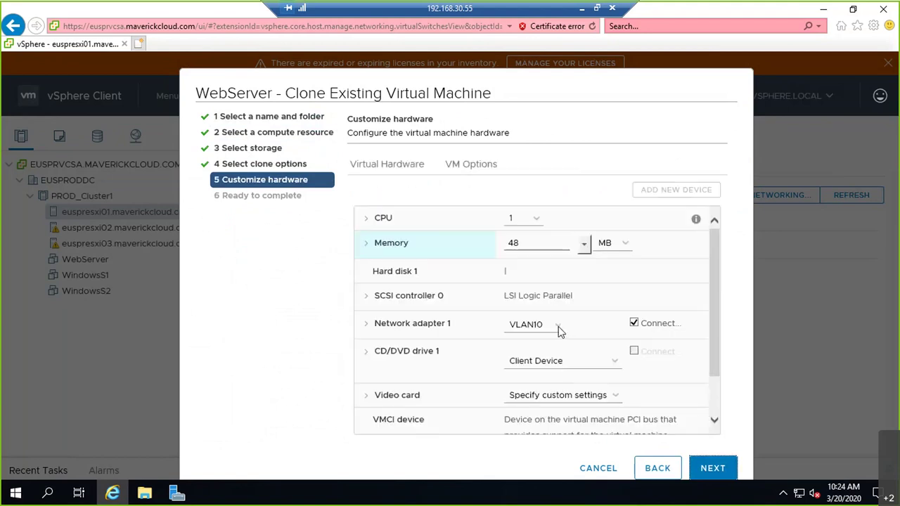
click(547, 326)
click(548, 336)
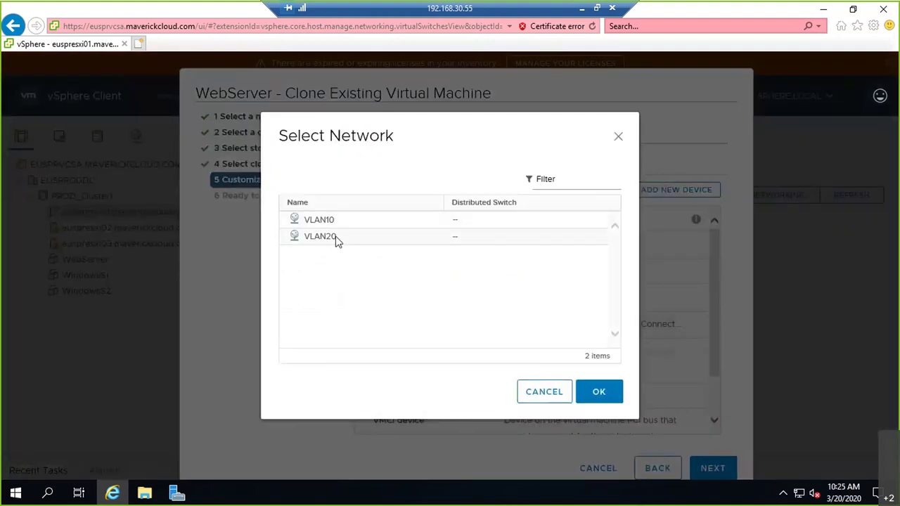
click(336, 241)
click(598, 392)
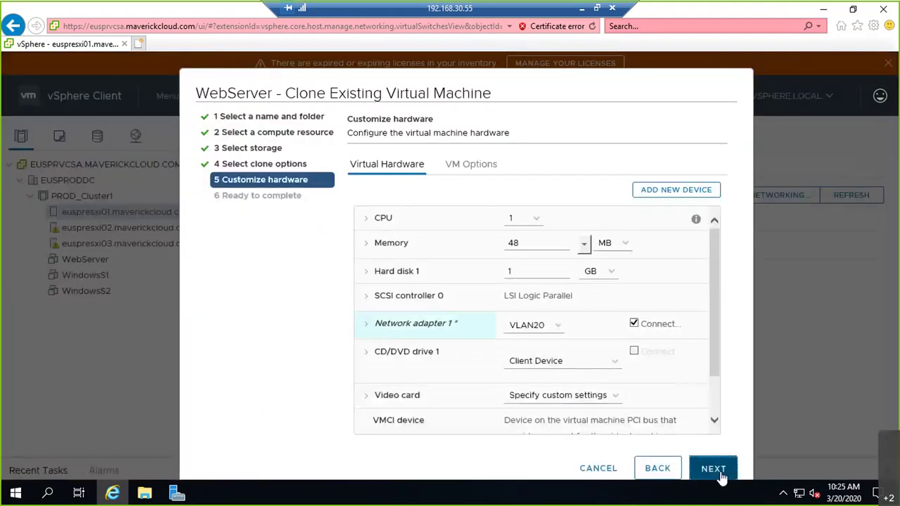
click(722, 476)
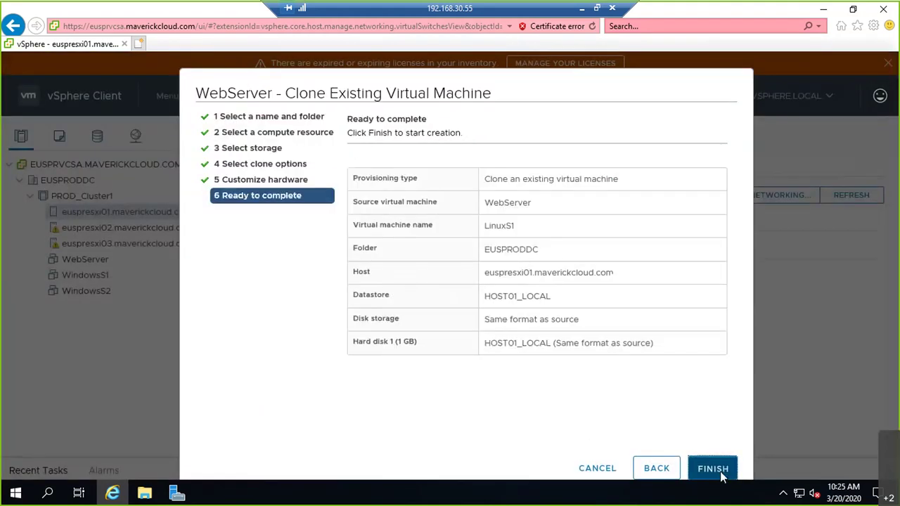
click(713, 469)
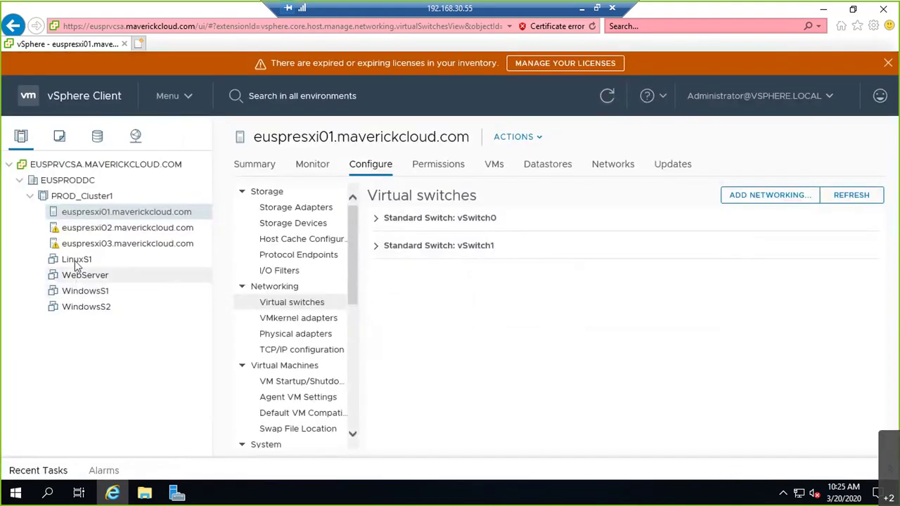
right_click(86, 280)
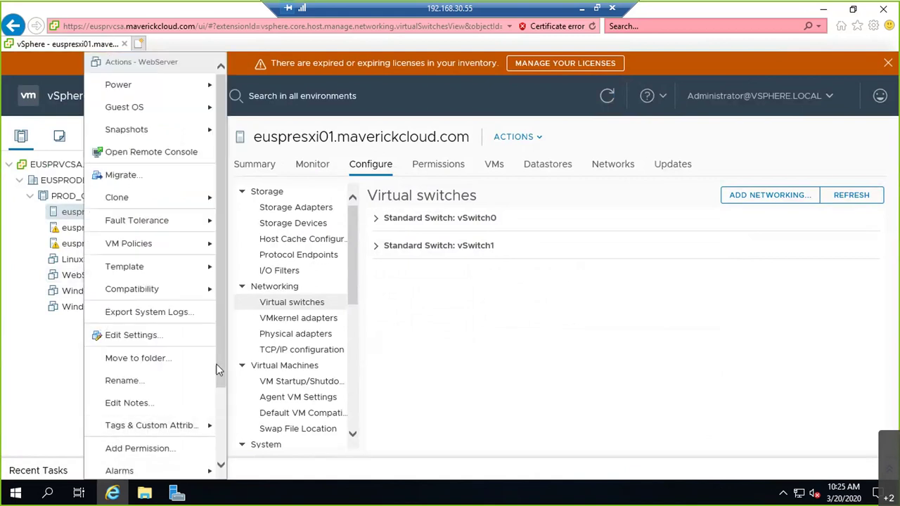
Delete WebServer from disk, then minimize the remote session to reveal the Whiteboard diagram.
scroll(215, 393, down, 3)
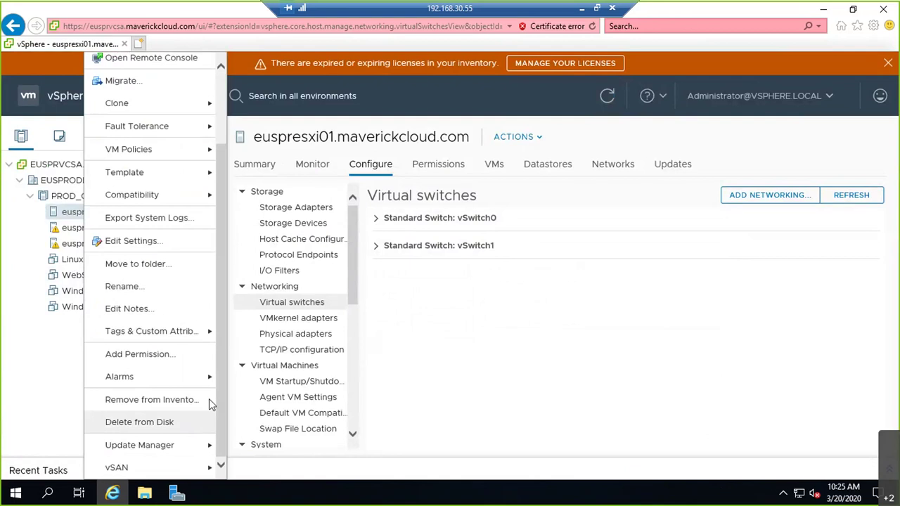
click(209, 420)
click(601, 324)
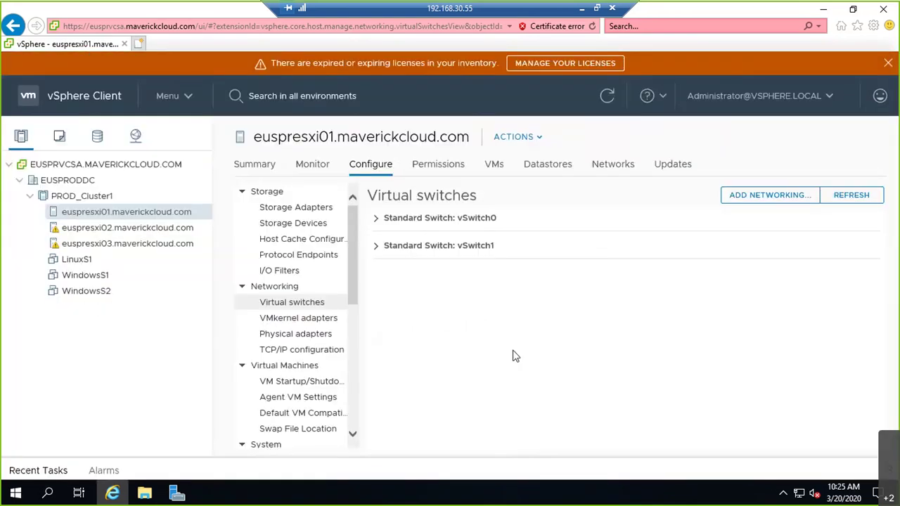
click(580, 9)
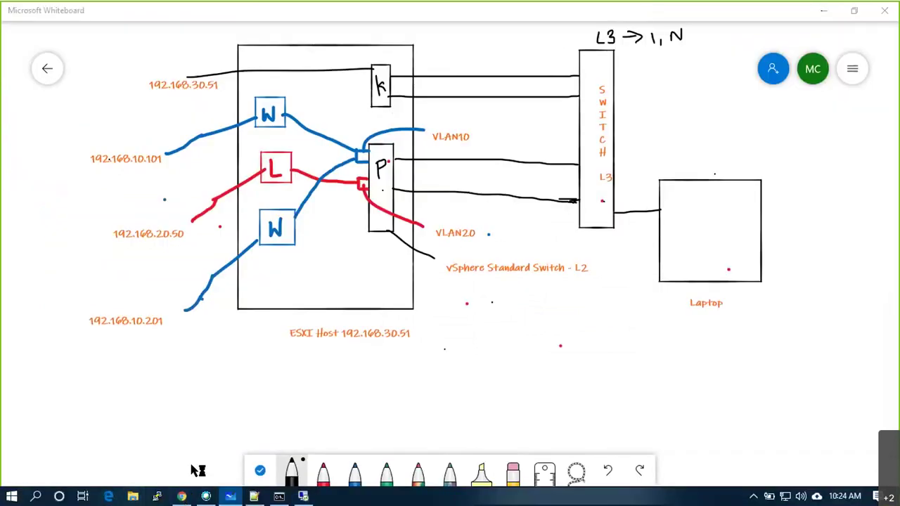
In Downloads\Software, open VMware-VMRC-11.0.0-15201582.zip and select its Remote Console installer.
click(161, 151)
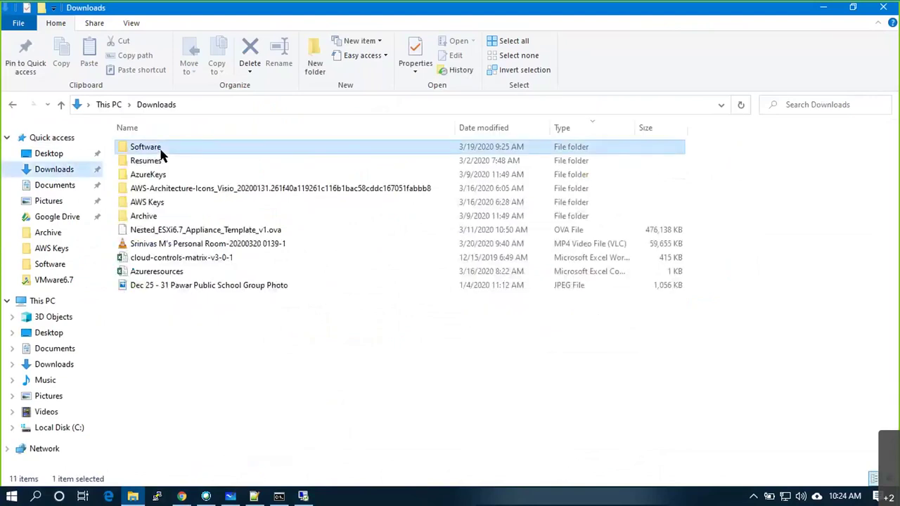
double_click(161, 150)
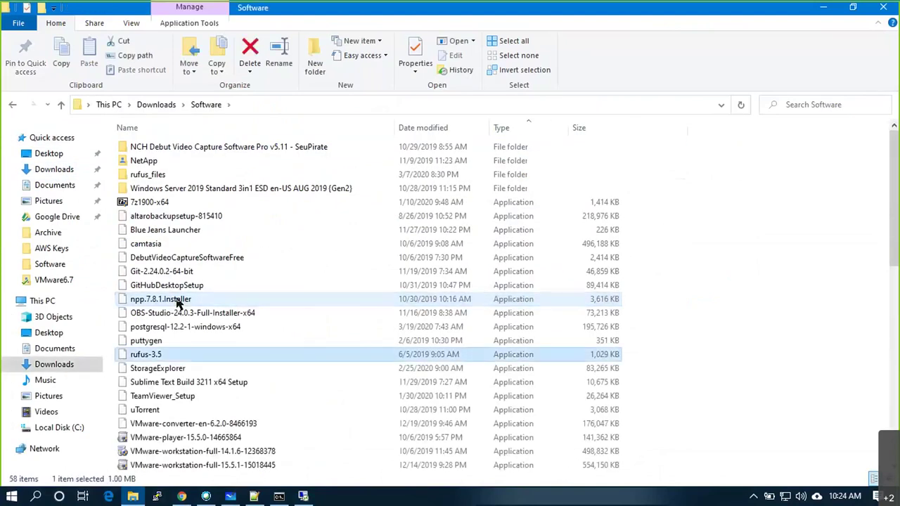
key(r)
key(r)
key(v)
key(v)
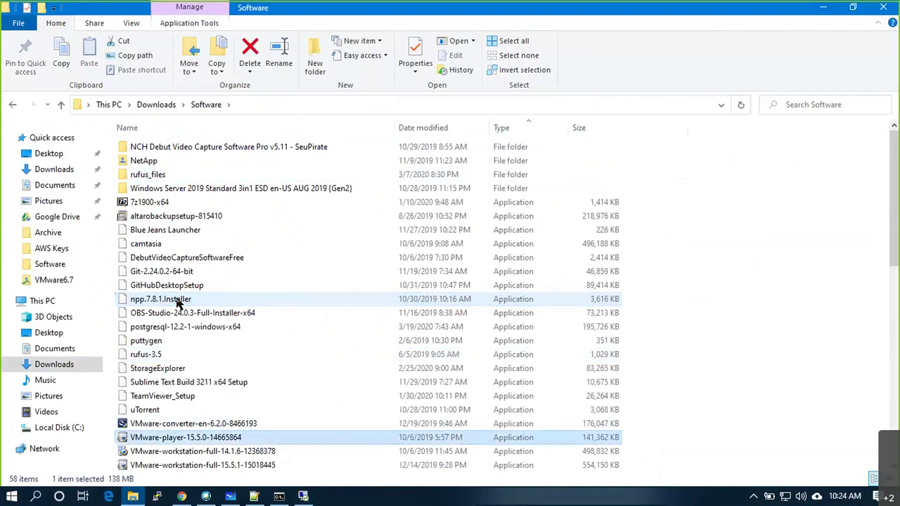
key(v)
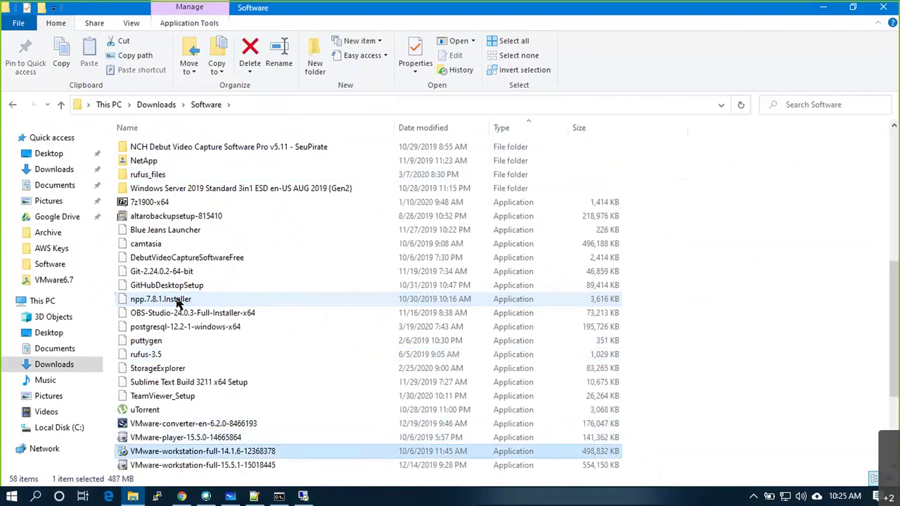
key(v)
scroll(179, 301, down, 8)
key(v)
key(v)
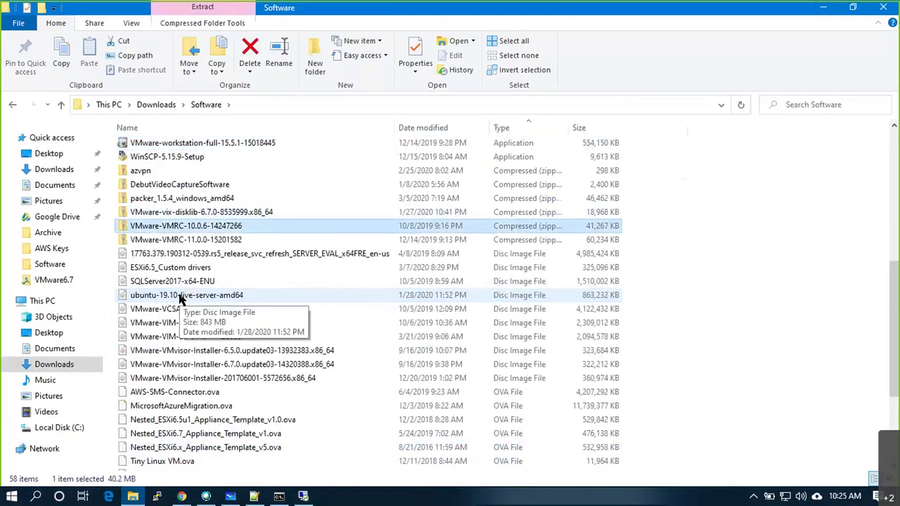
key(v)
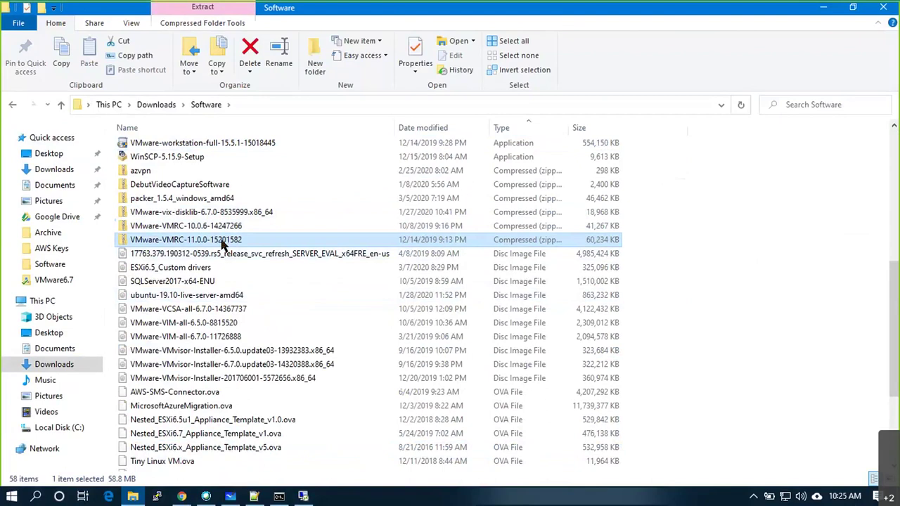
double_click(223, 243)
click(230, 154)
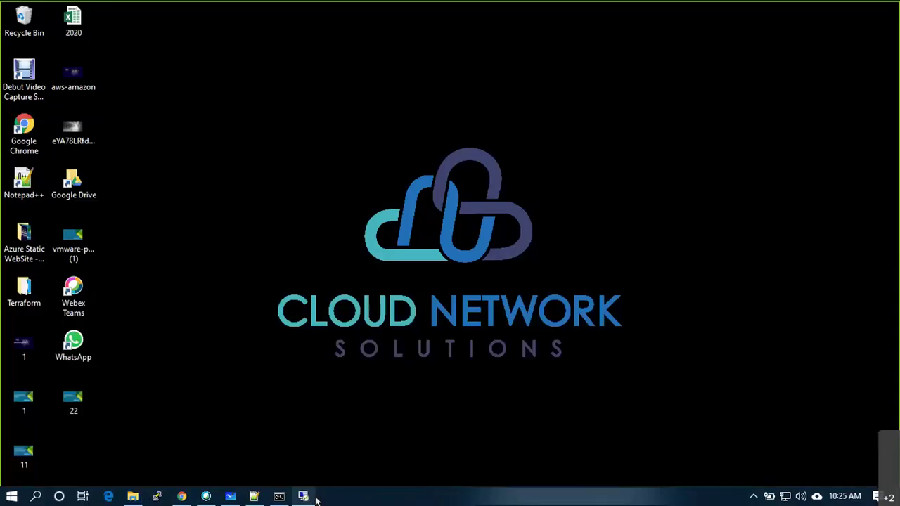
click(302, 496)
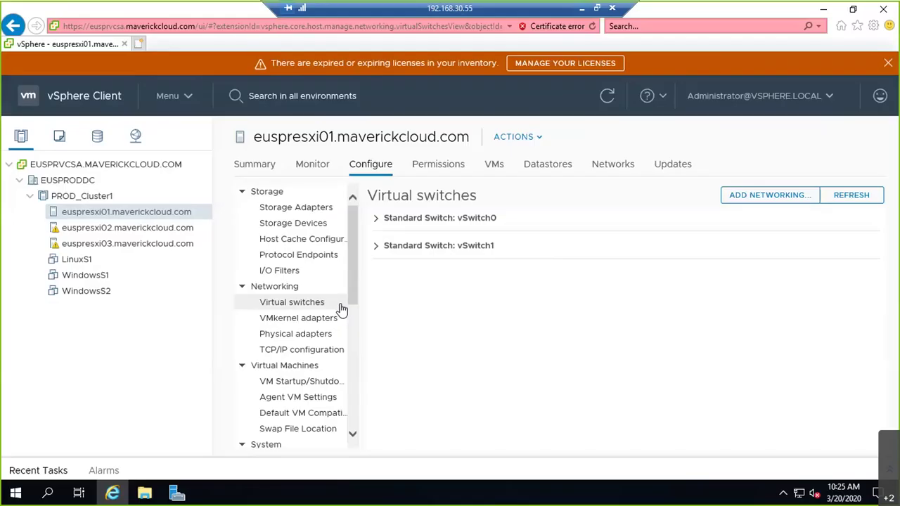
Paste the VMRC installer onto the server's desktop and run it as administrator.
key(super+d)
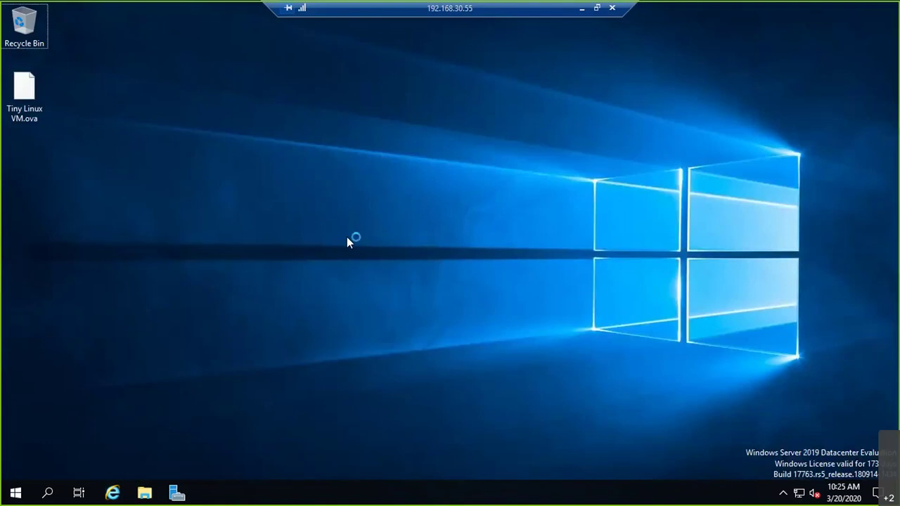
key(ctrl+v)
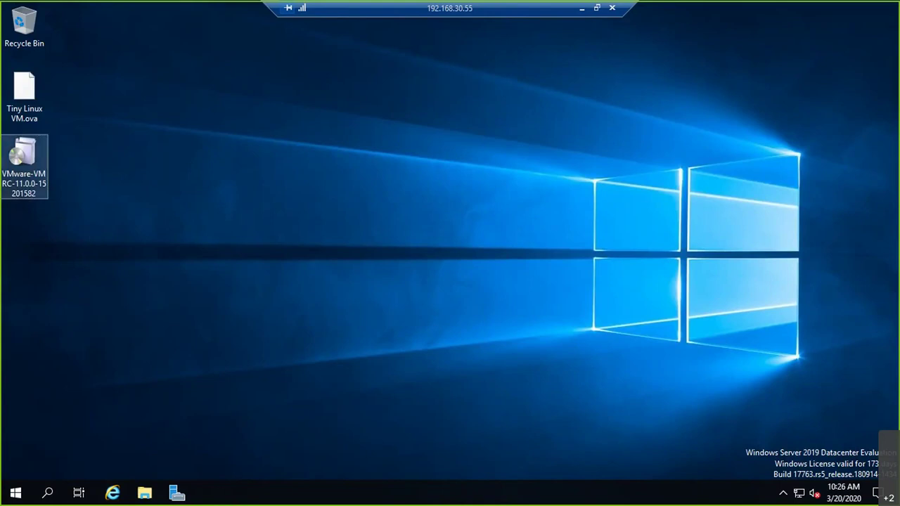
right_click(30, 187)
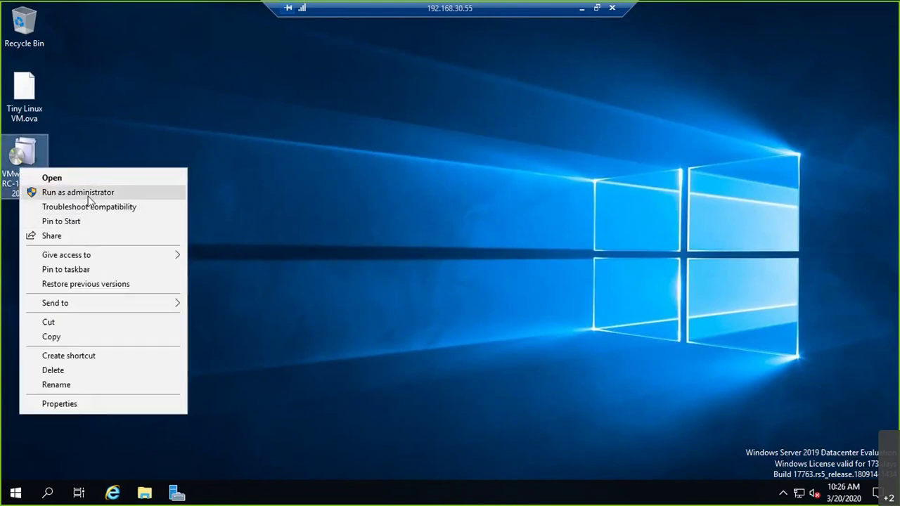
click(77, 193)
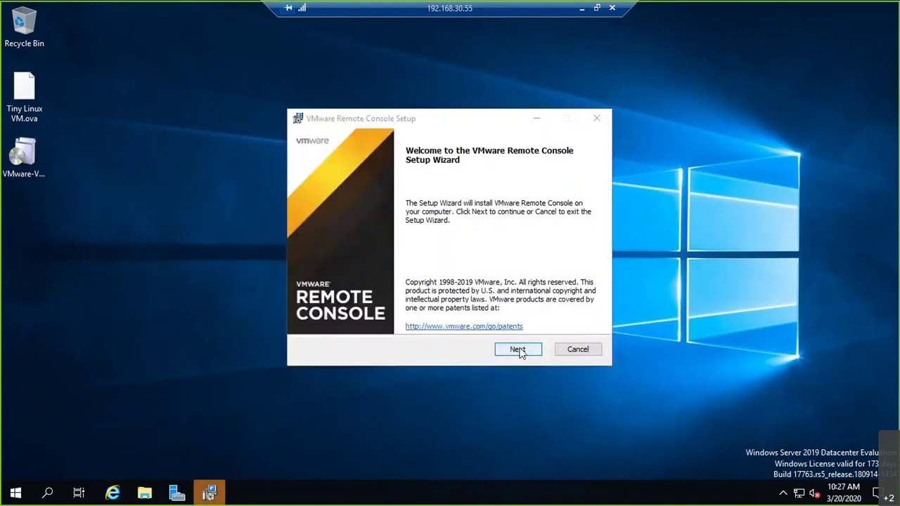
Install Remote Console to the default location, declining CEIP and update checks.
click(520, 352)
click(387, 322)
click(517, 353)
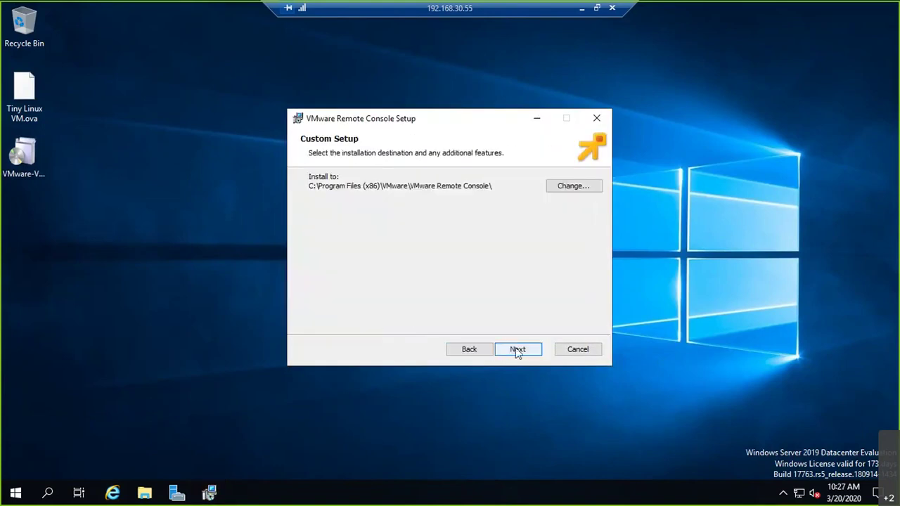
click(517, 353)
click(313, 236)
click(334, 198)
click(523, 351)
click(523, 351)
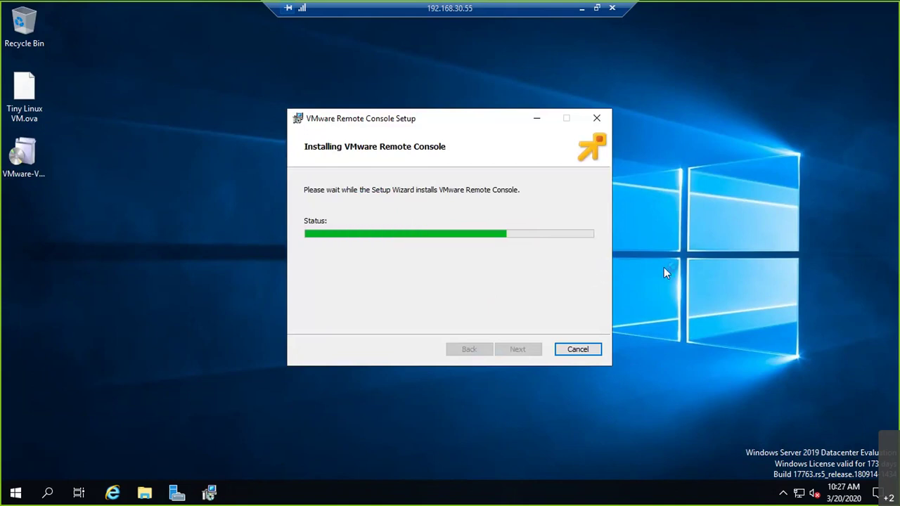
click(578, 349)
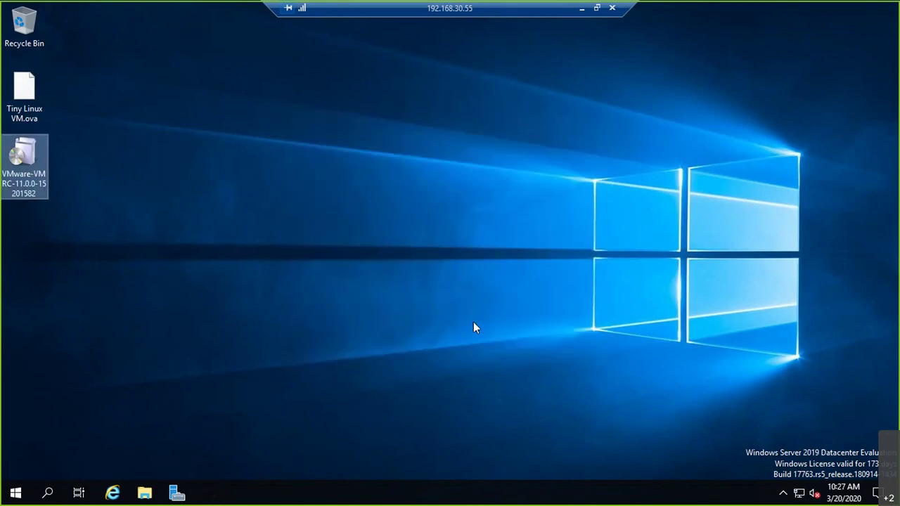
click(114, 492)
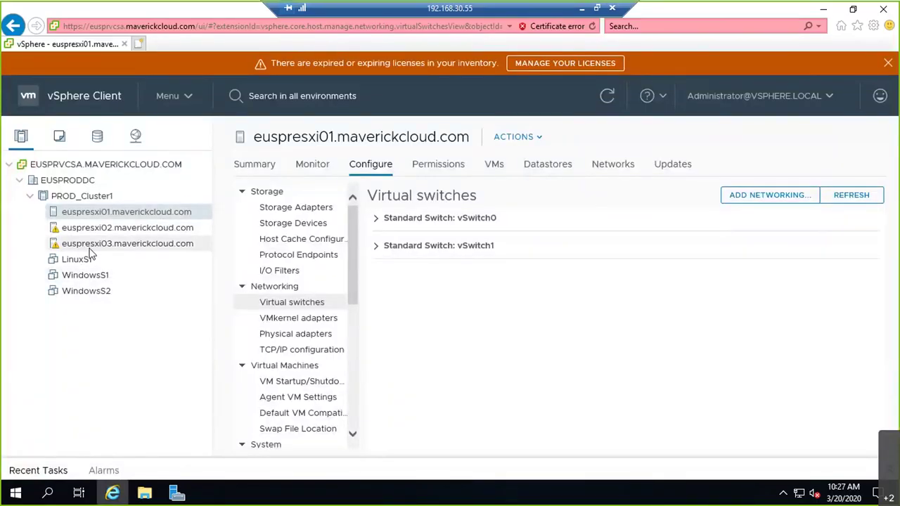
Power on LinuxS1, WindowsS1 and WindowsS2 together from the VMs and Templates view.
click(60, 139)
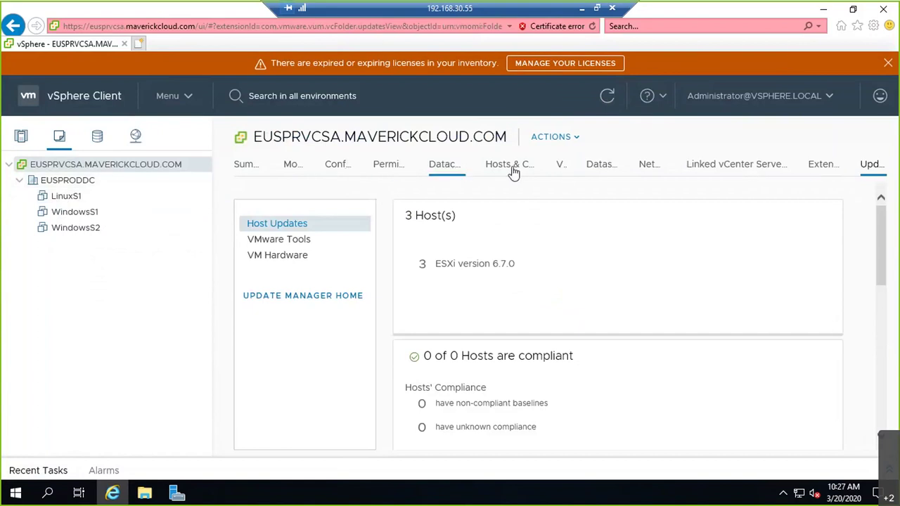
click(560, 168)
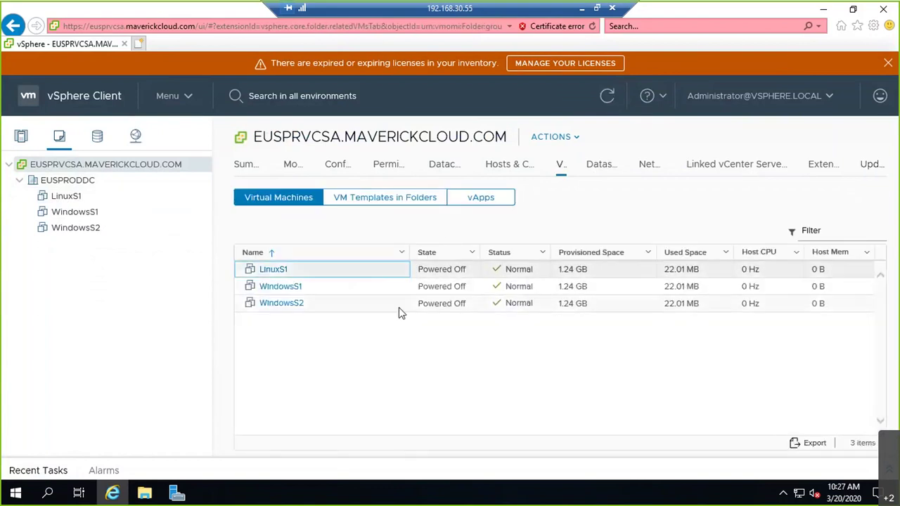
click(407, 303)
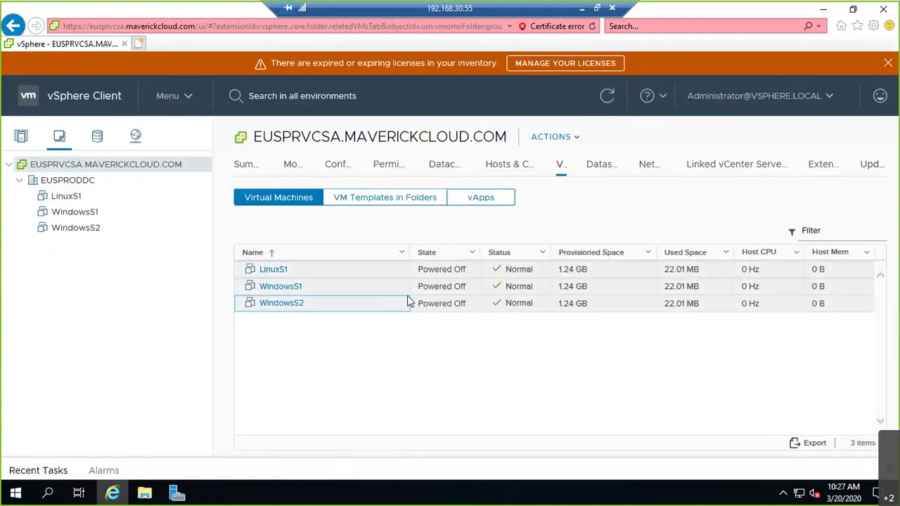
right_click(408, 302)
mouse_move(466, 197)
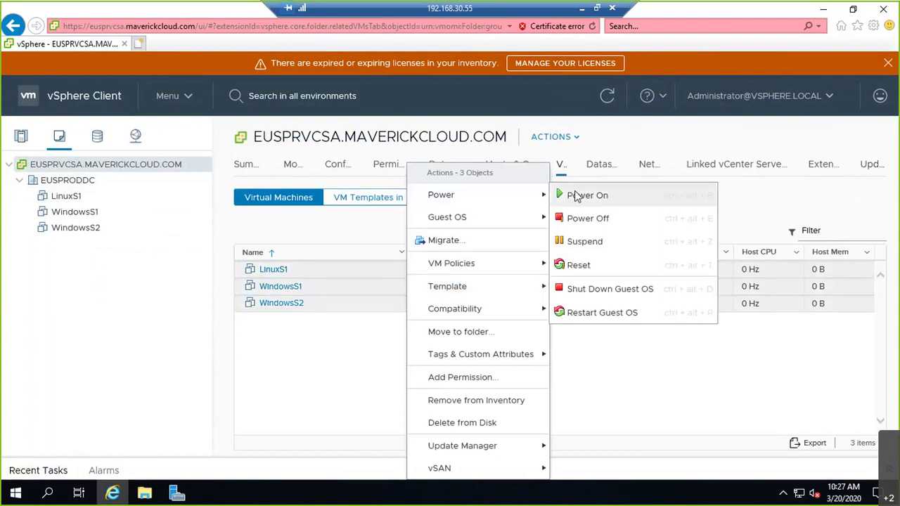
click(584, 195)
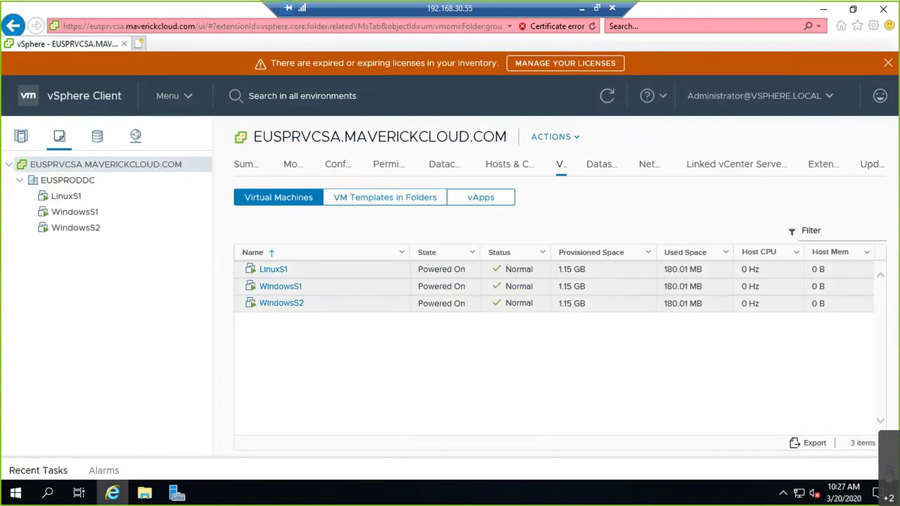
Check Recent Tasks for the power-on, then open LinuxS1's summary page.
click(38, 471)
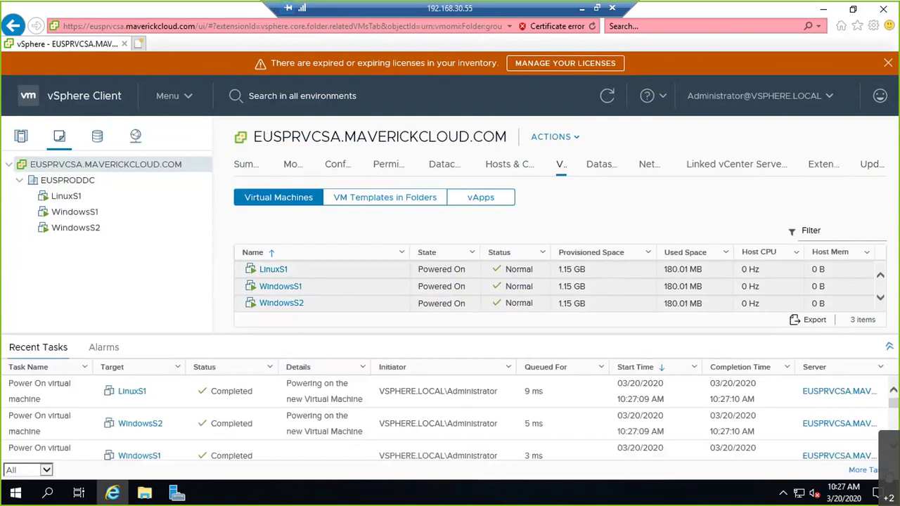
click(888, 347)
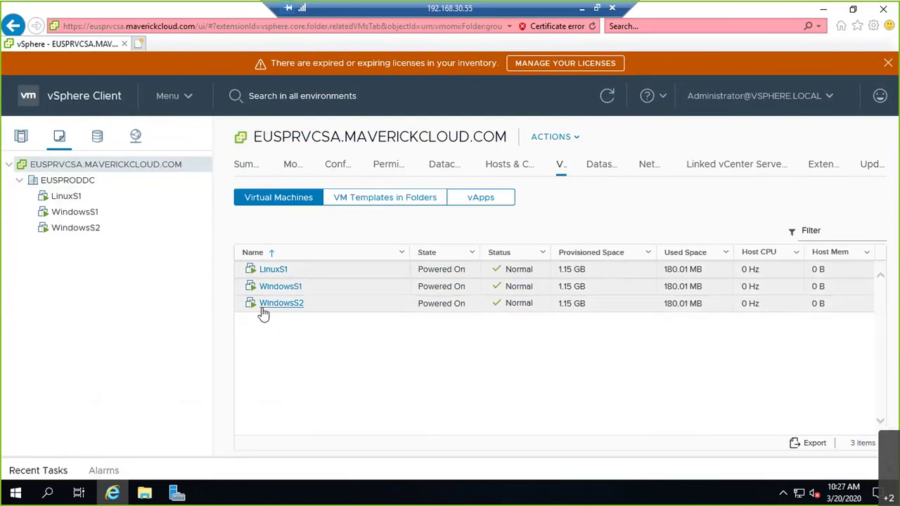
click(269, 270)
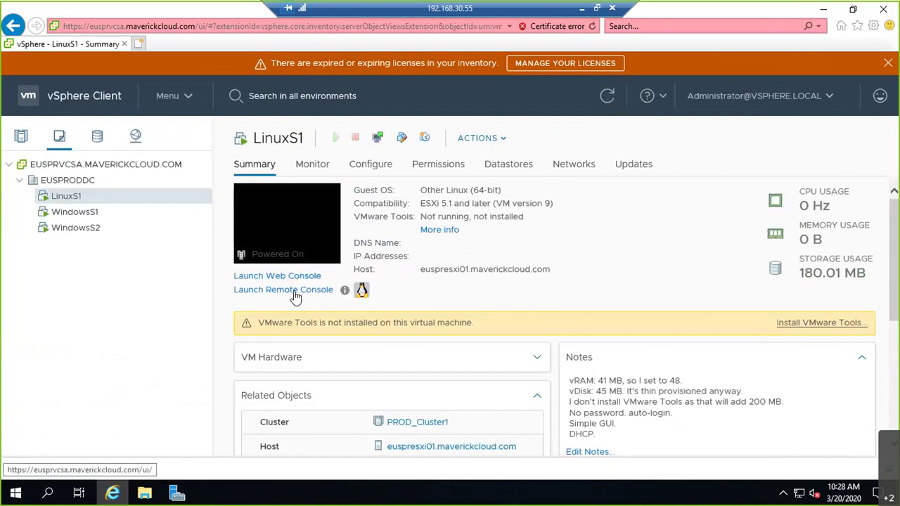
Launch LinuxS1's remote console, accepting the untrusted certificate, then reposition and minimize the console window.
click(243, 292)
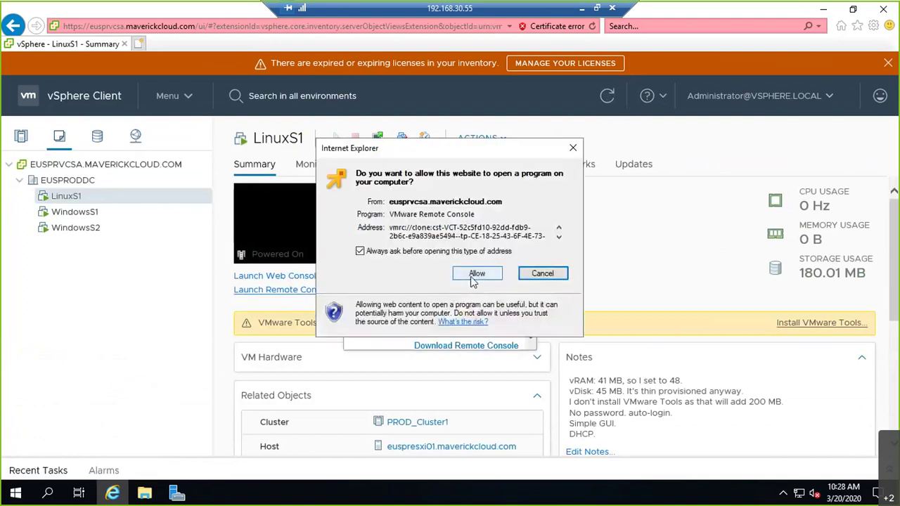
click(475, 274)
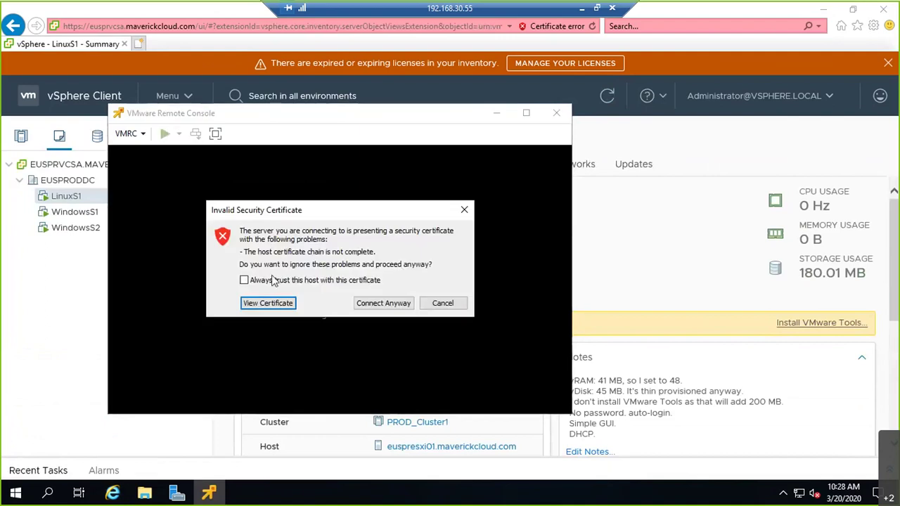
click(383, 303)
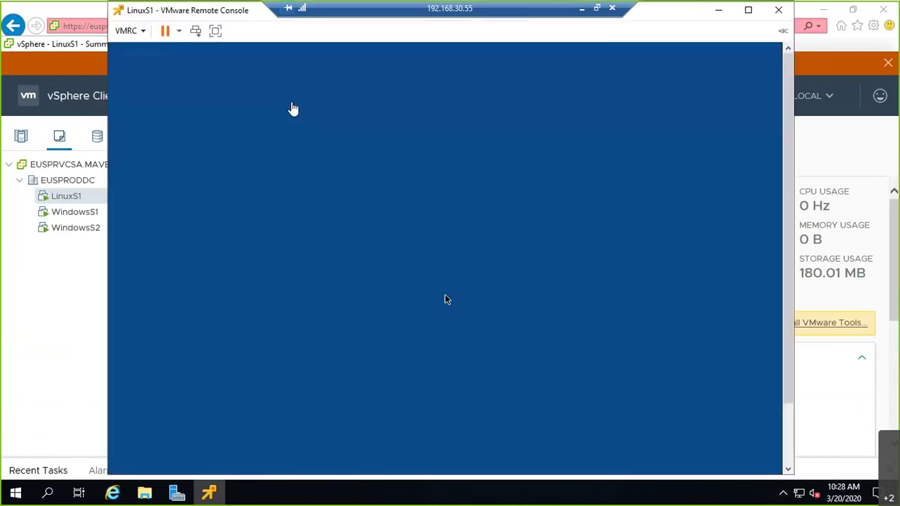
click(293, 109)
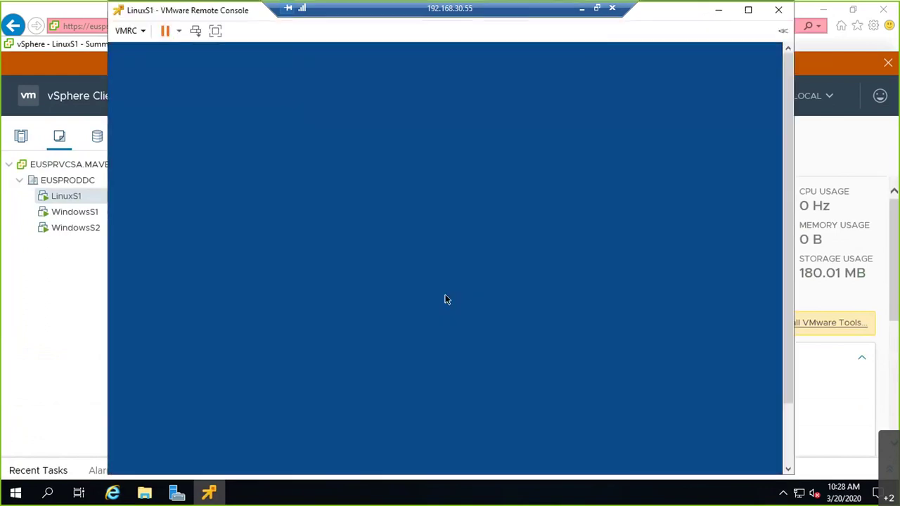
right_click(110, 45)
mouse_move(131, 44)
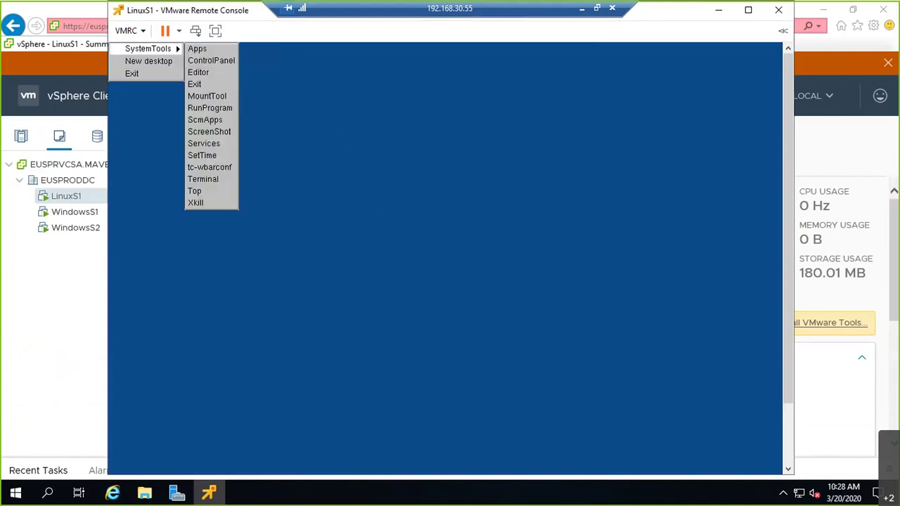
drag(172, 9, 138, 95)
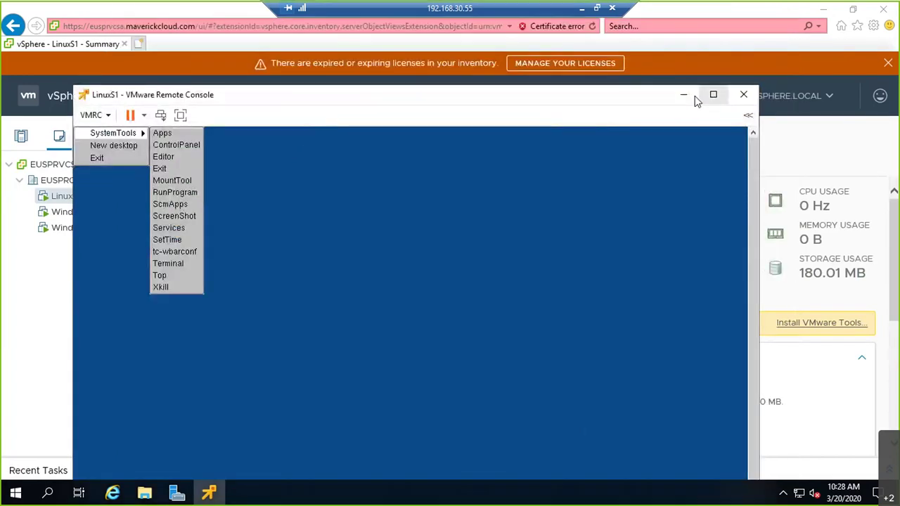
click(685, 96)
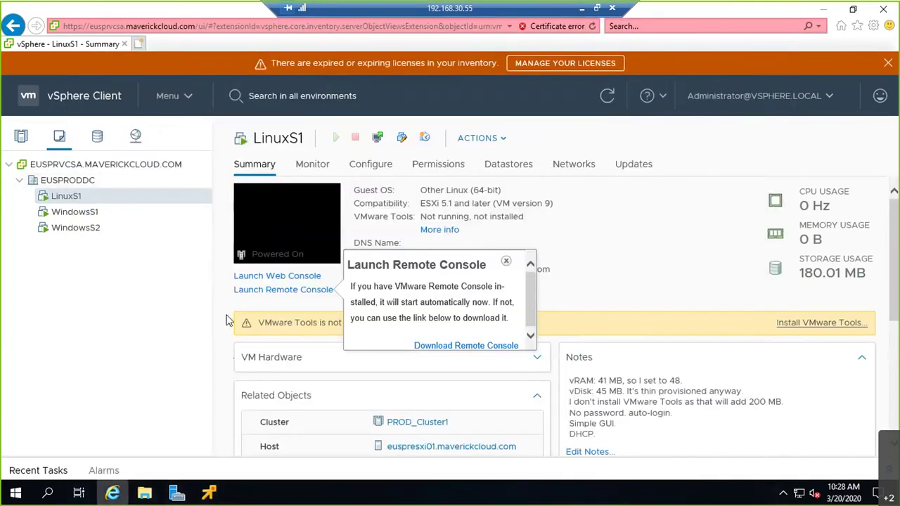
Open a remote console for WindowsS1 and minimize it.
click(90, 212)
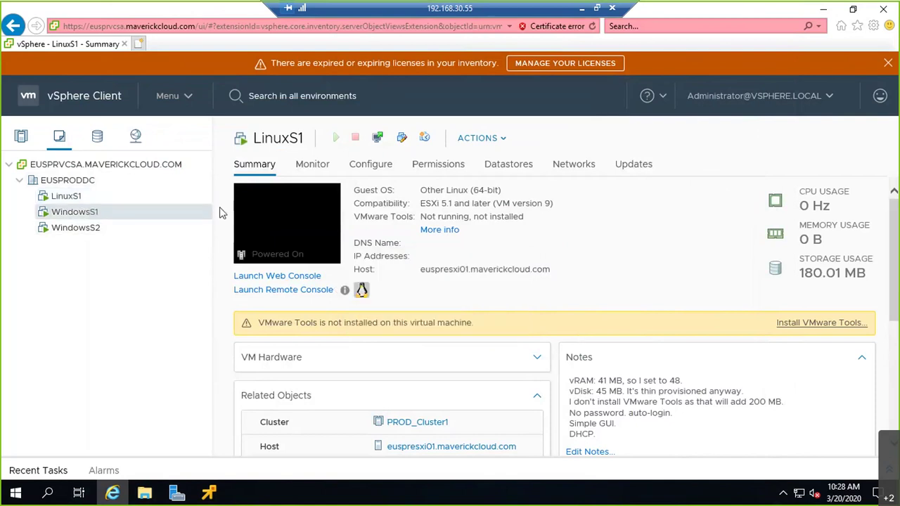
click(312, 291)
click(475, 274)
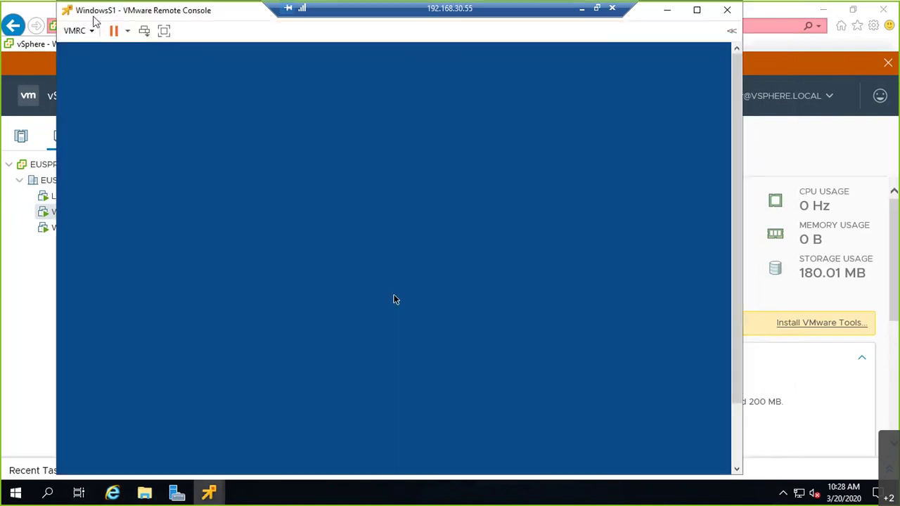
click(667, 12)
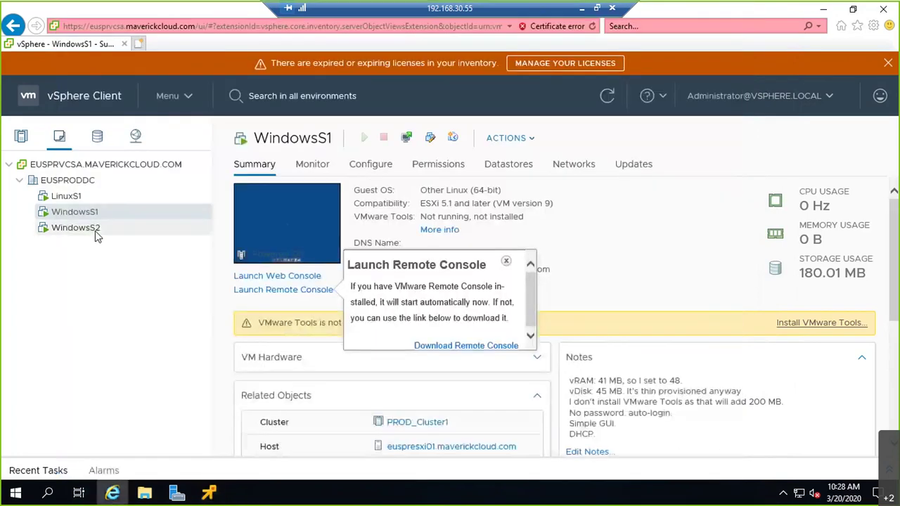
Open a remote console for WindowsS2 and minimize it.
click(61, 227)
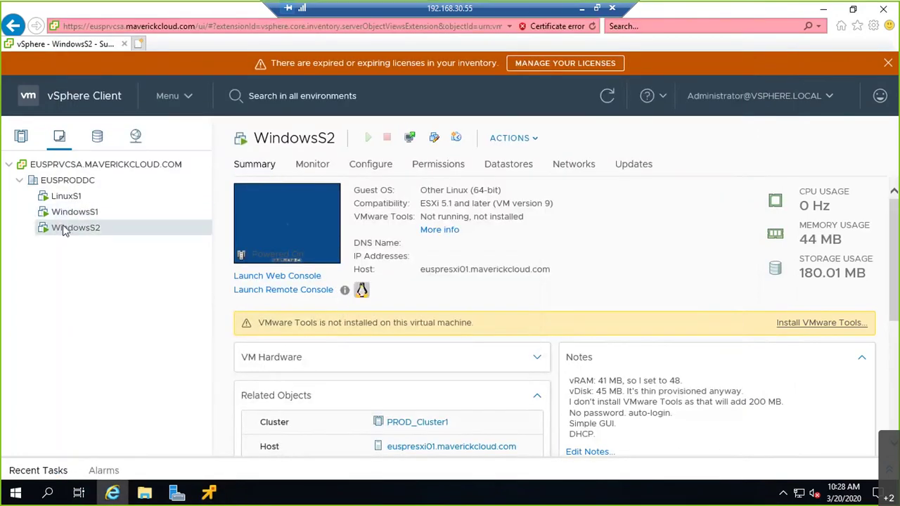
click(283, 289)
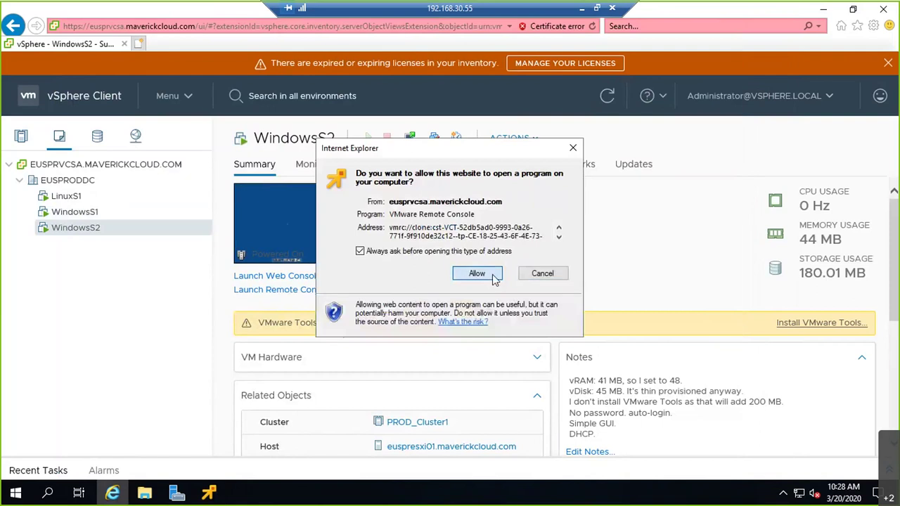
click(493, 272)
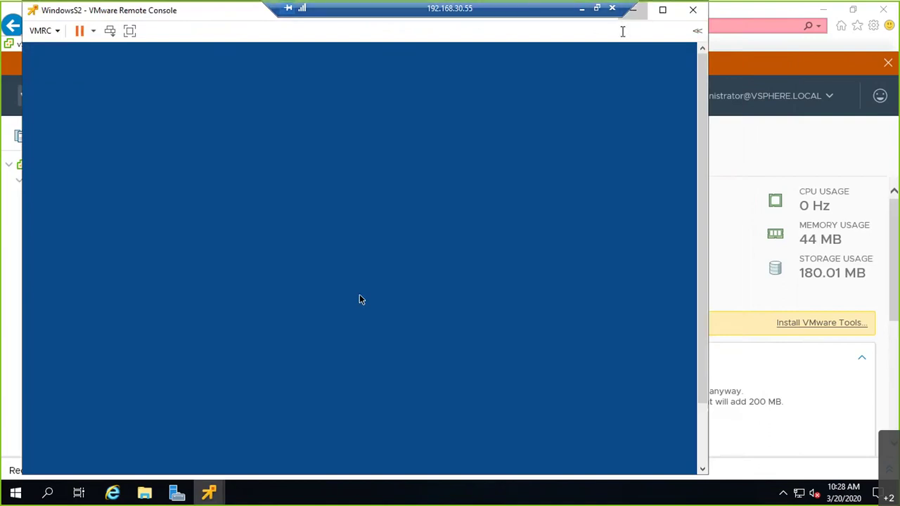
click(632, 10)
Minimize the remote desktop session and bring the local Command Prompt forward.
click(210, 494)
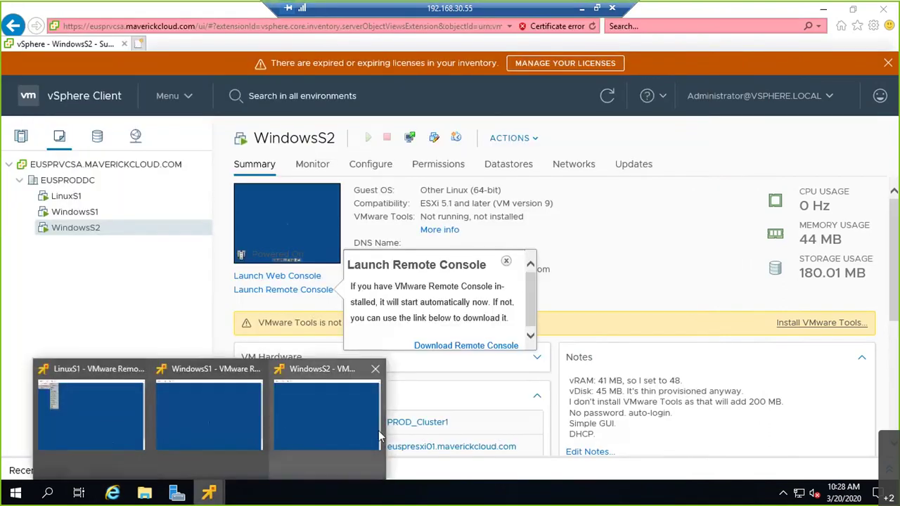
click(582, 9)
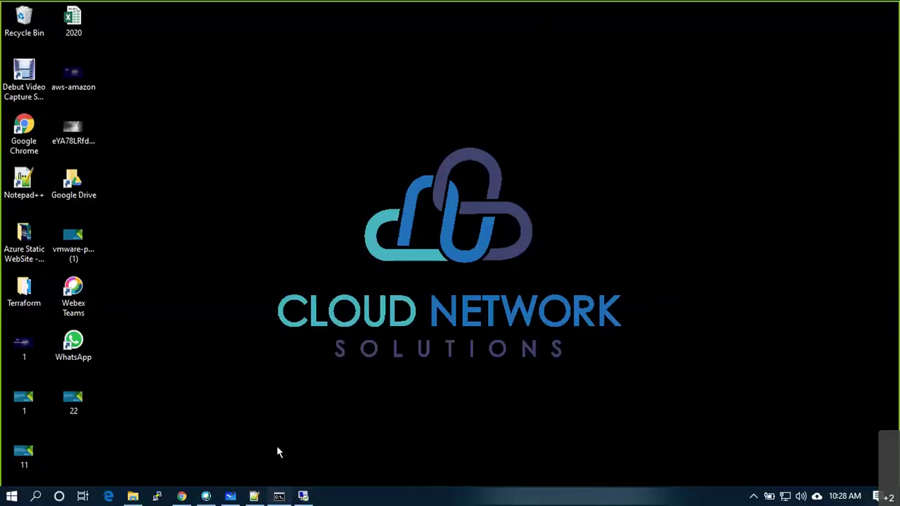
click(278, 496)
Clear the first Command Prompt with cls and shrink it to a smaller window.
text(cls)
key(Return)
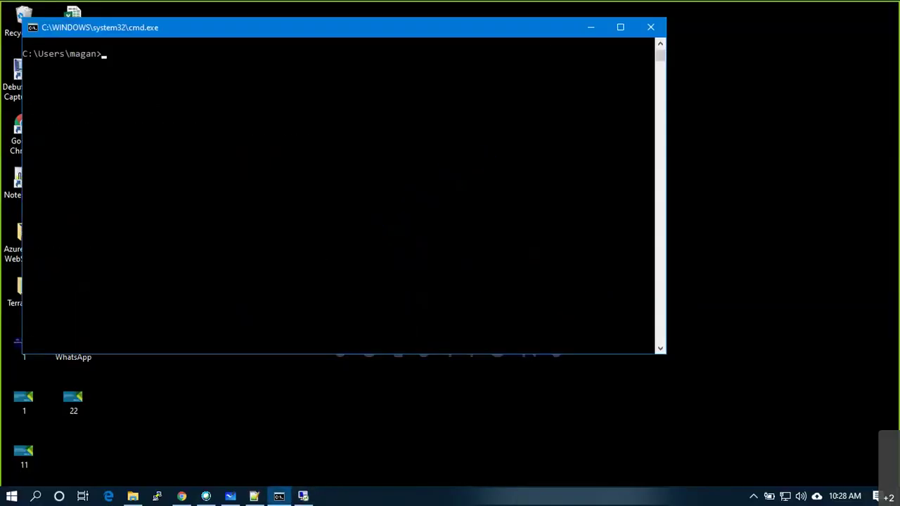
double_click(124, 28)
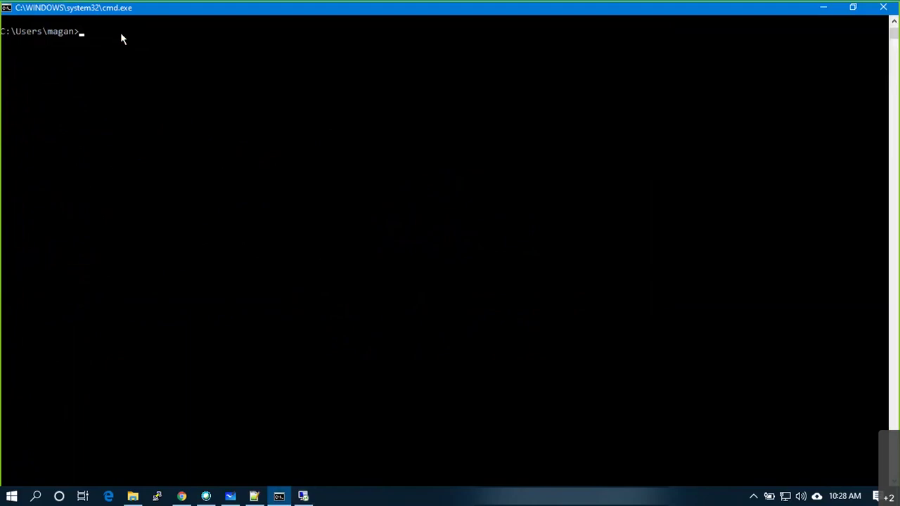
double_click(187, 17)
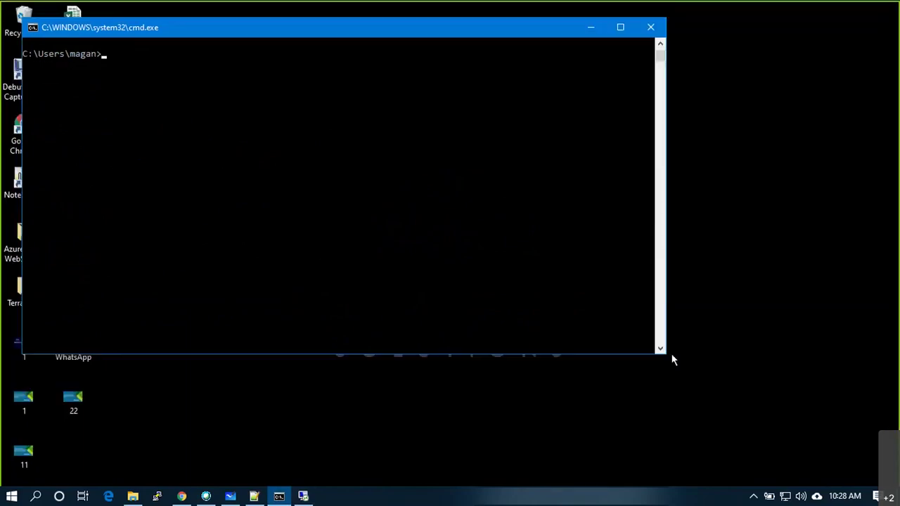
drag(667, 354, 424, 265)
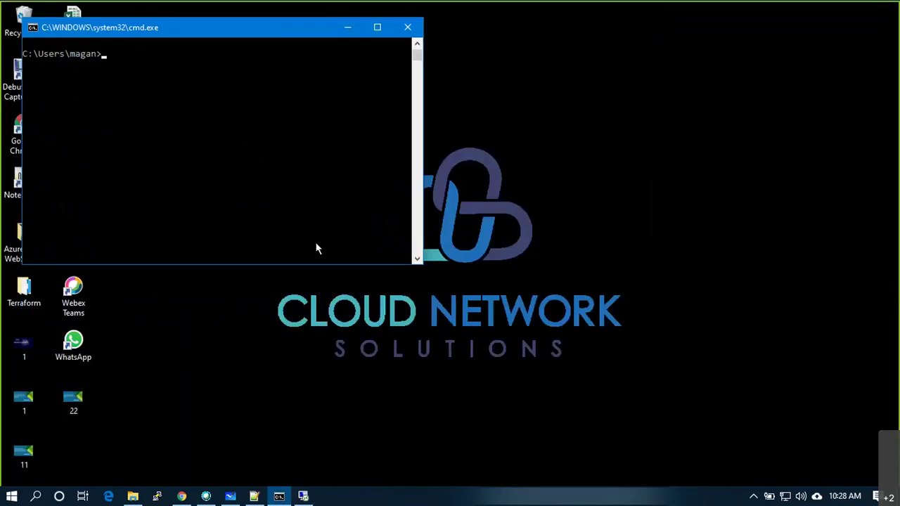
Start a second Command Prompt via Run, sized and placed at the top-right.
key(super+r)
text(cmd)
key(Return)
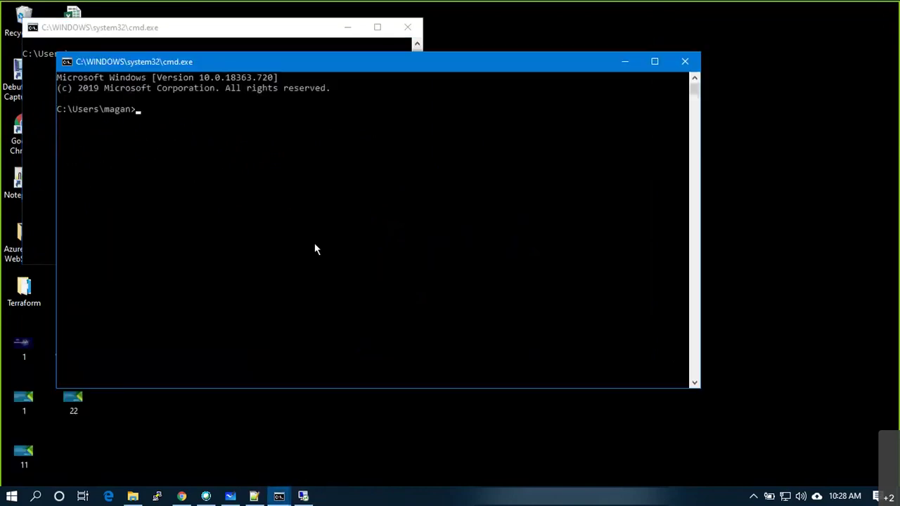
drag(694, 385, 457, 310)
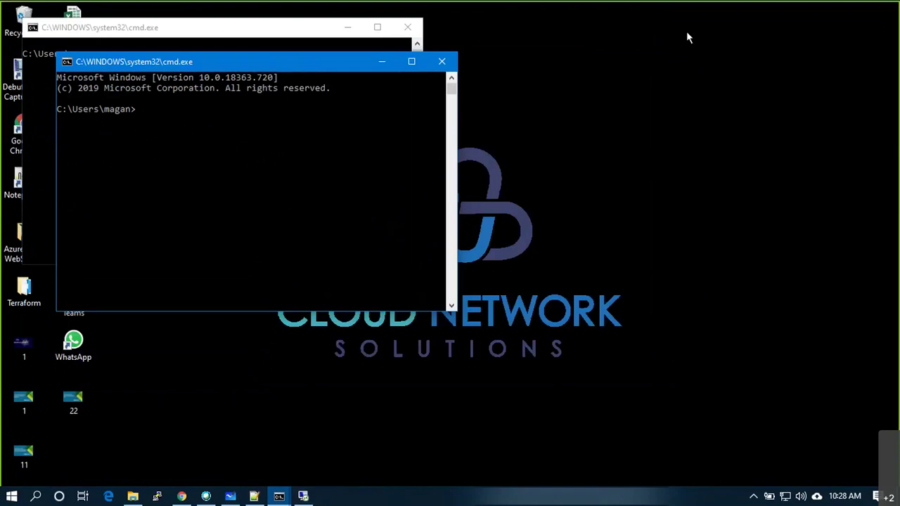
drag(319, 63, 693, 26)
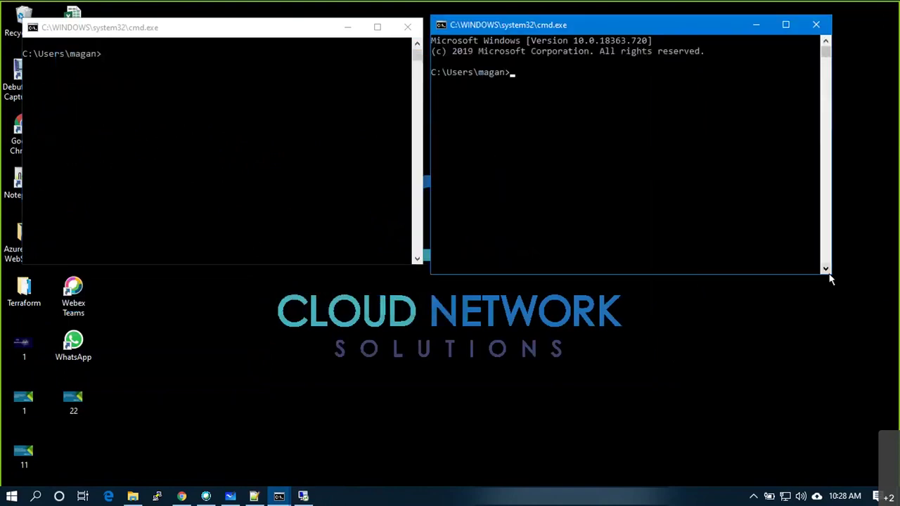
drag(831, 274, 882, 276)
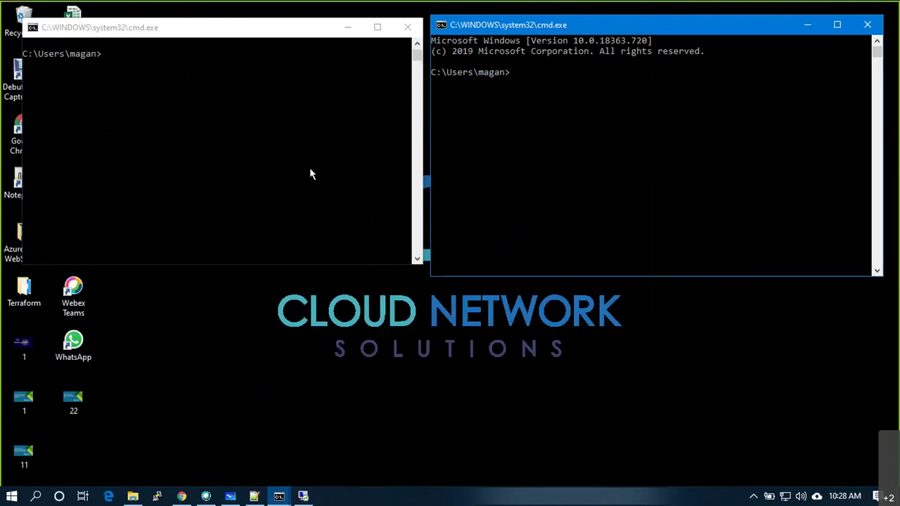
Adjust the left windows, move one cmd window to the lower middle, and focus the top-left one.
drag(190, 26, 172, 13)
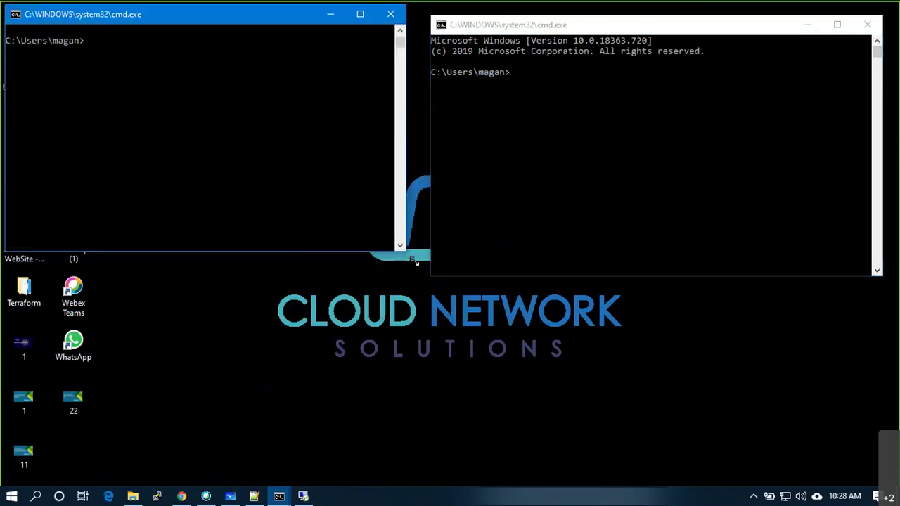
drag(424, 275, 427, 273)
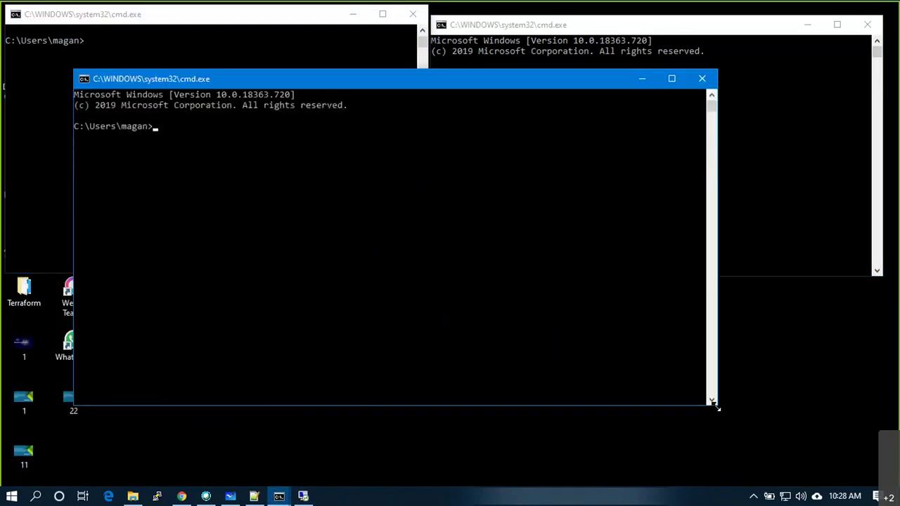
drag(518, 325, 521, 327)
drag(281, 78, 443, 295)
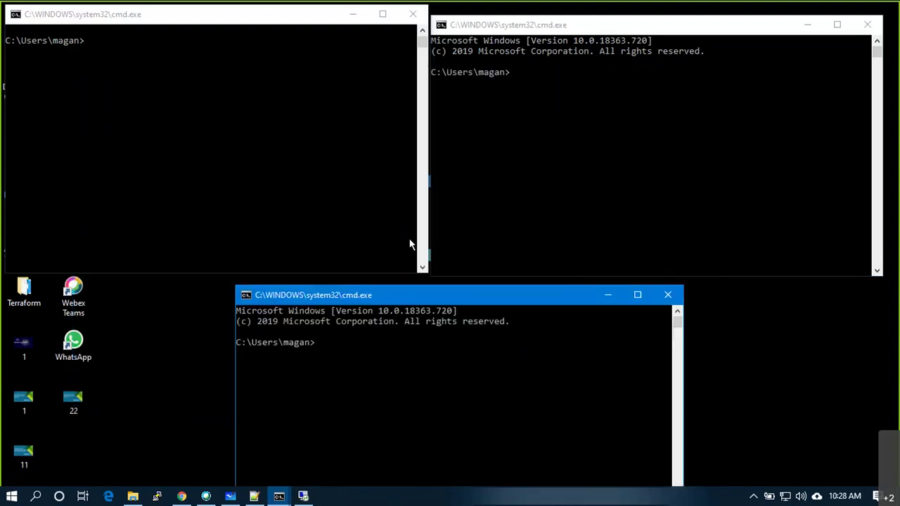
click(222, 161)
In the top-left window, run a continuous ping to 192.168.10.101.
text(-9g)
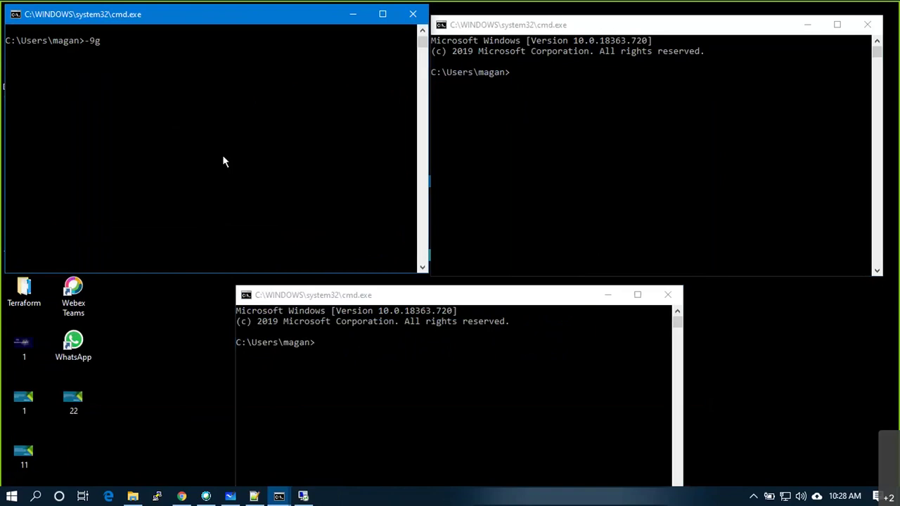
key(BackSpace)
key(BackSpace)
key(BackSpace)
text(ping 192.168.10.101 -t)
key(Return)
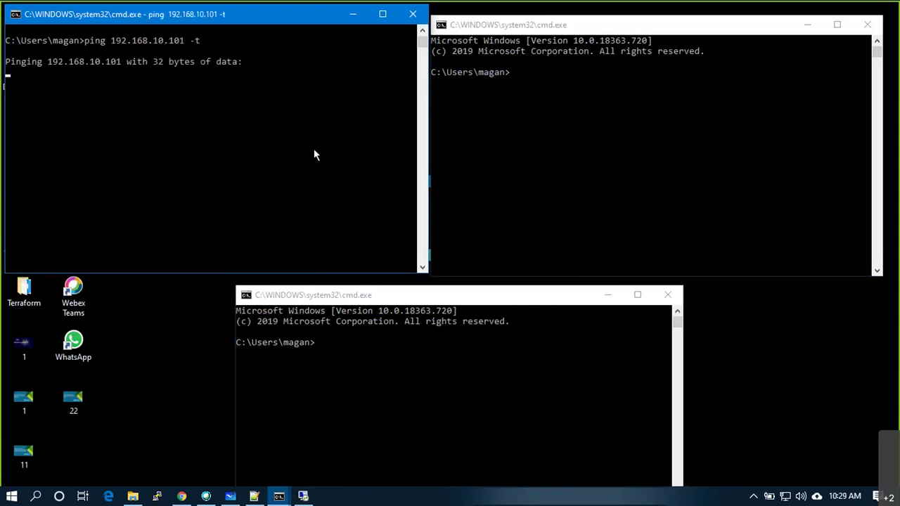
In the top-right window, run a continuous ping to 192.168.10.201.
click(568, 140)
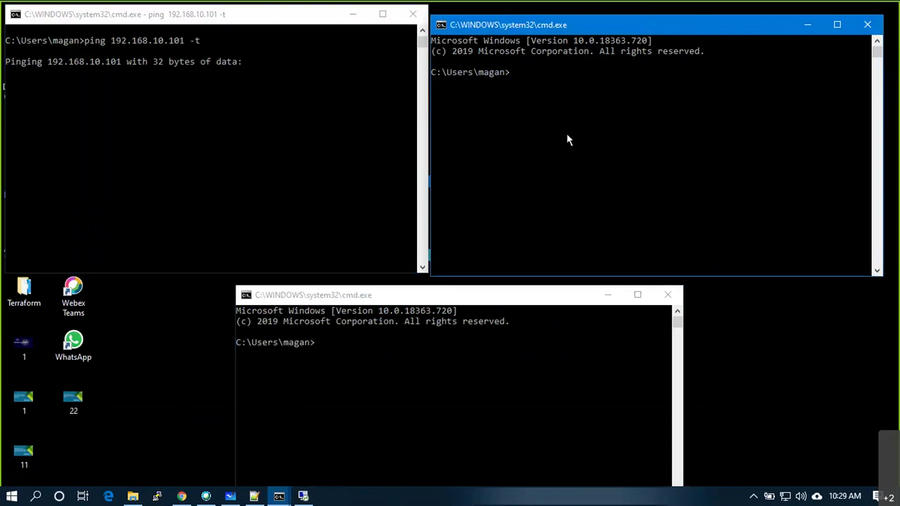
text(ping 192.168.10.201 -)
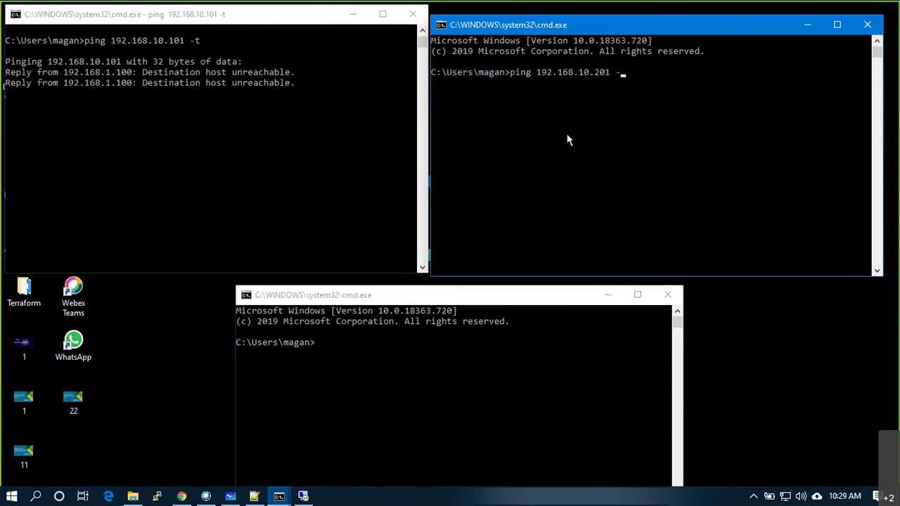
text(t)
key(Return)
In the bottom window, run a continuous ping to 192.168.20.50.
click(490, 386)
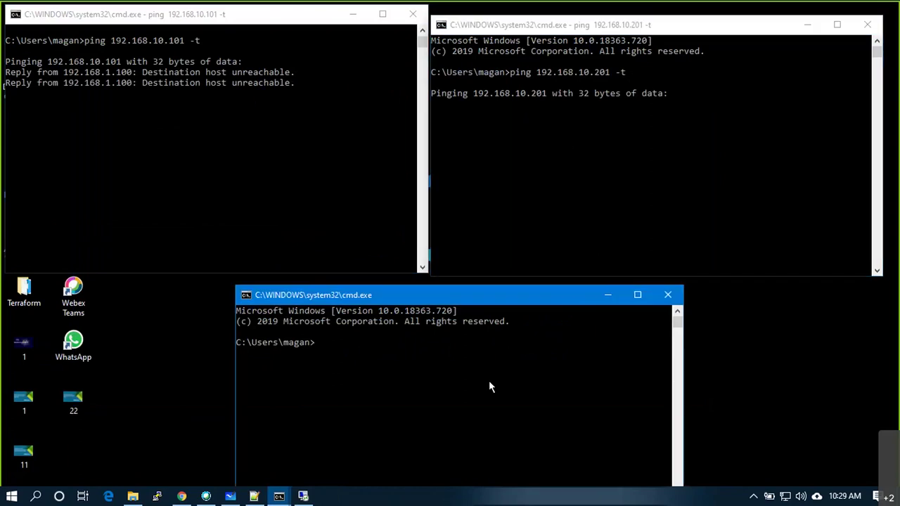
text(ping 192.168.)
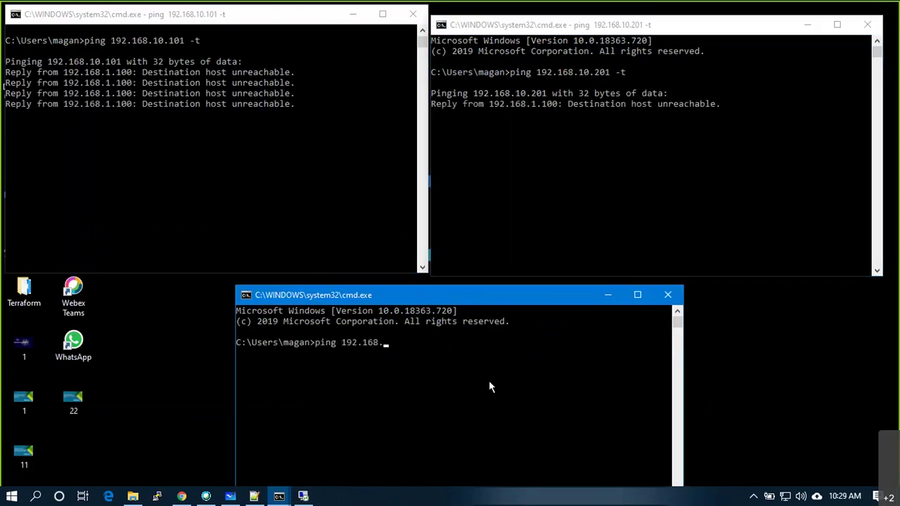
text(20.50 -t)
key(Return)
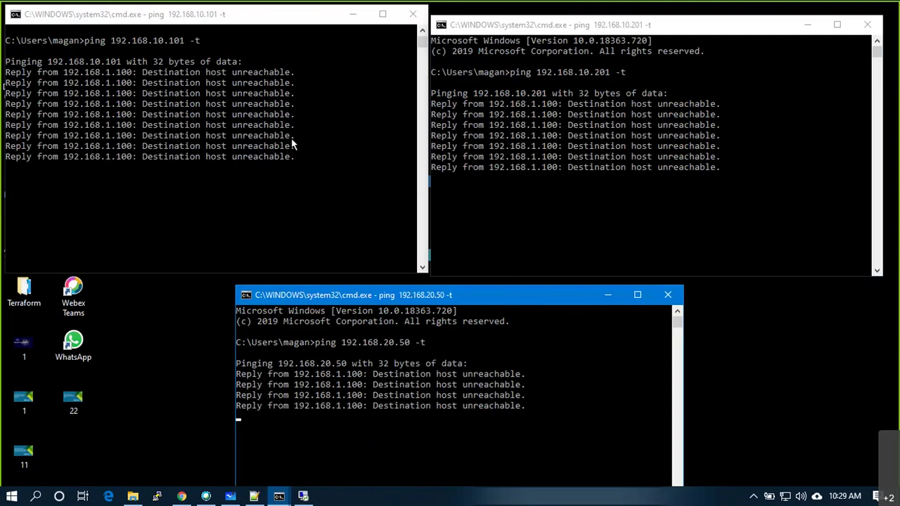
click(303, 496)
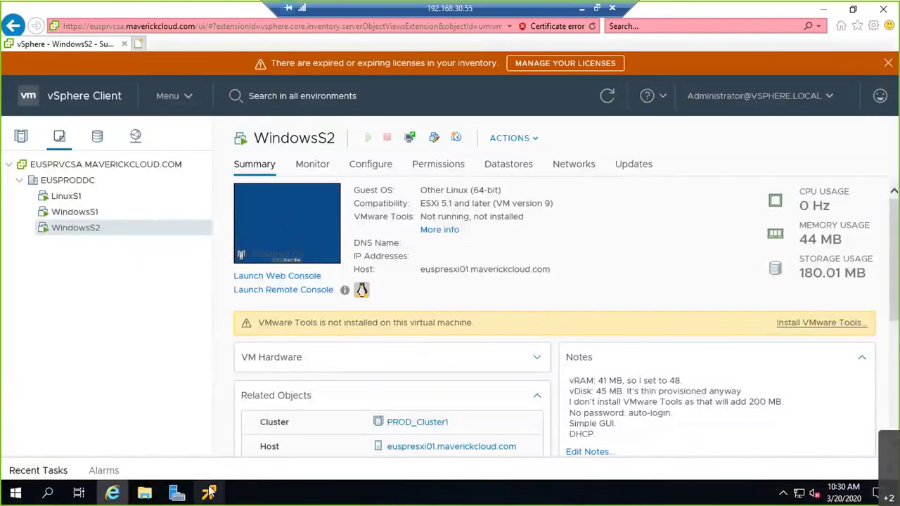
Bring LinuxS1's console up full screen and open its Control Panel network configuration.
mouse_move(209, 492)
click(127, 463)
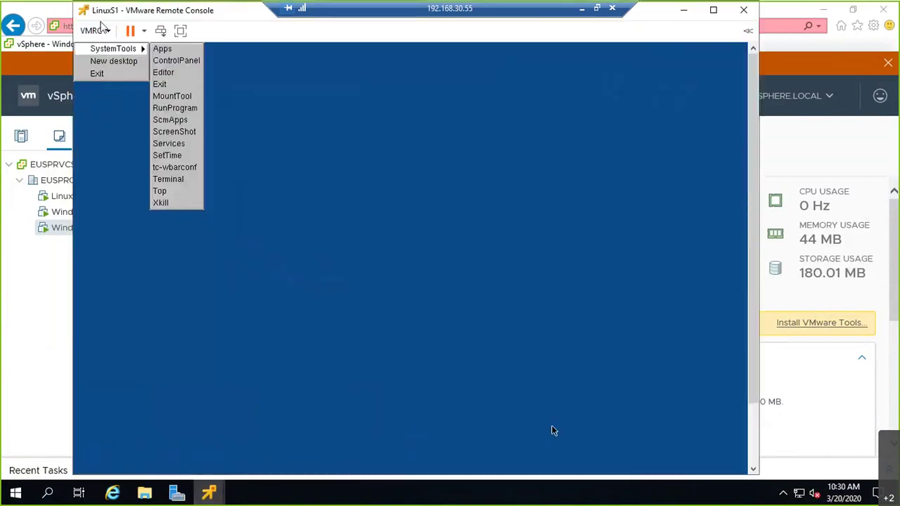
click(180, 31)
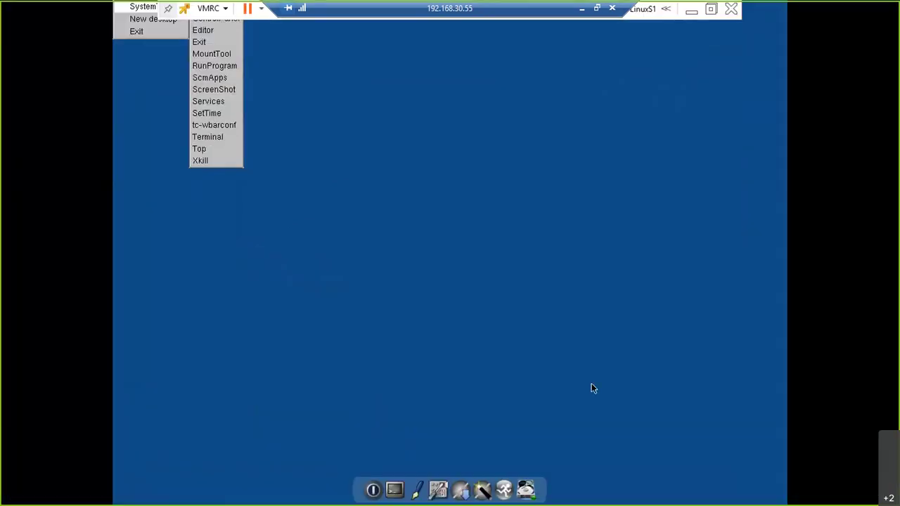
click(591, 388)
click(749, 488)
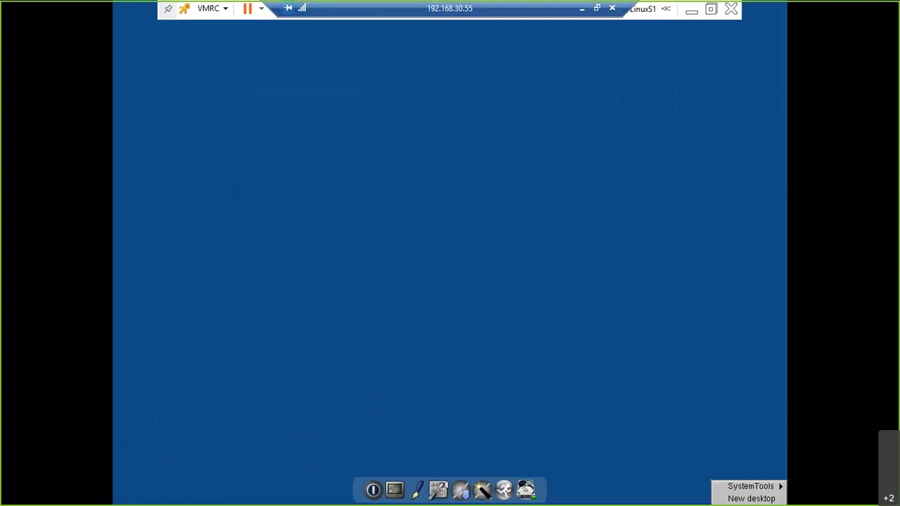
click(668, 466)
key(Down)
key(Down)
key(Down)
key(Up)
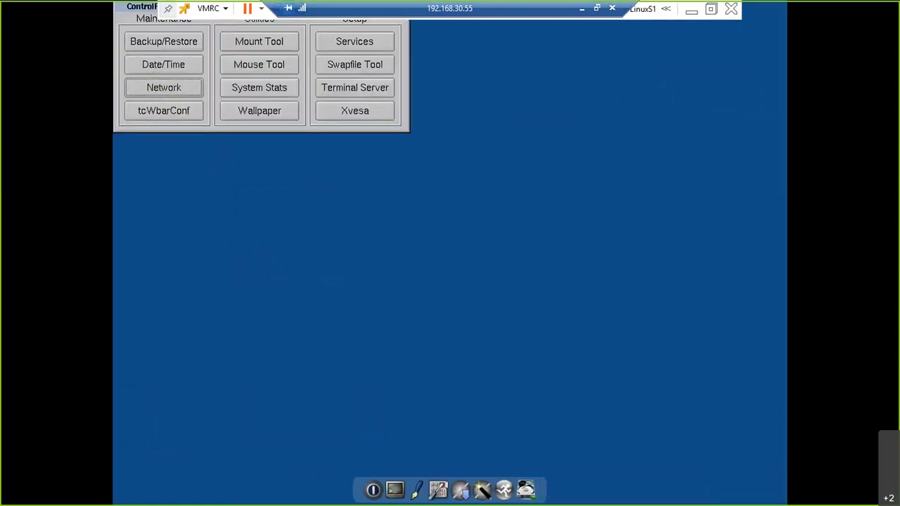
key(Return)
Enter IP 192.168.20.50, gateway 192.168.20.1, DNS 8.8.8.8 and 8.8.4.4, then minimize the console.
click(164, 317)
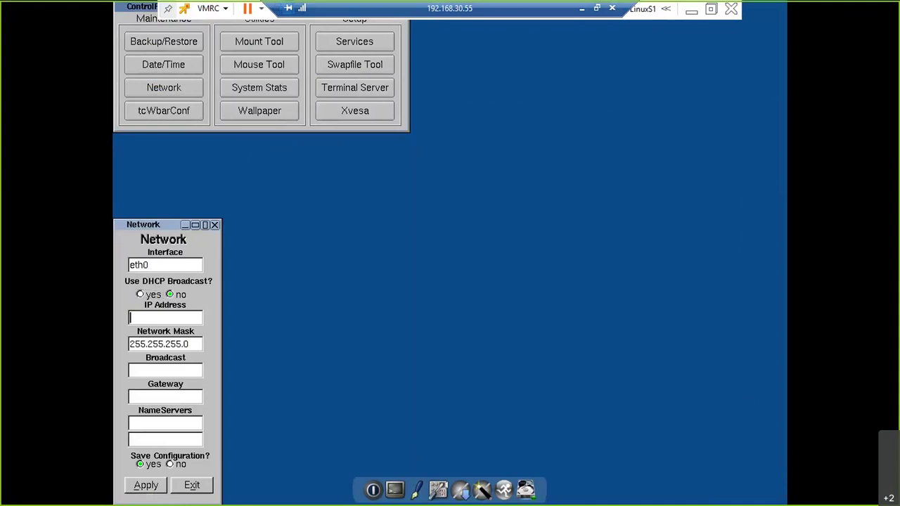
text(192.168.20.50)
key(Tab)
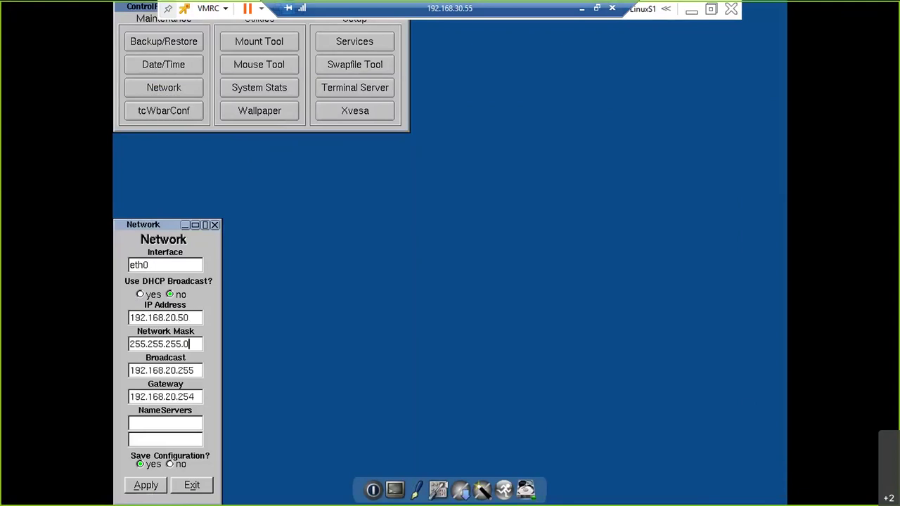
key(BackSpace)
key(BackSpace)
key(BackSpace)
text(1)
key(Tab)
text(8.8.8.8)
key(Tab)
text(8.8.4.4)
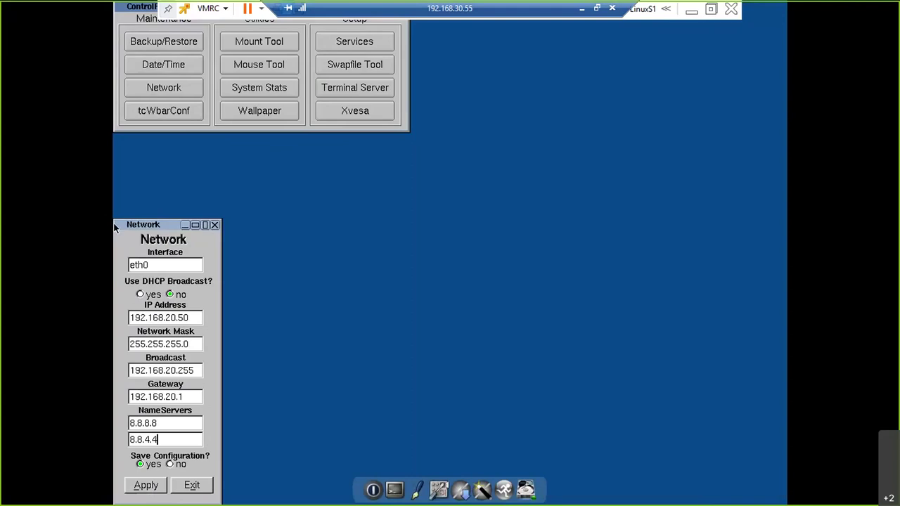
key(Tab)
key(Tab)
key(Tab)
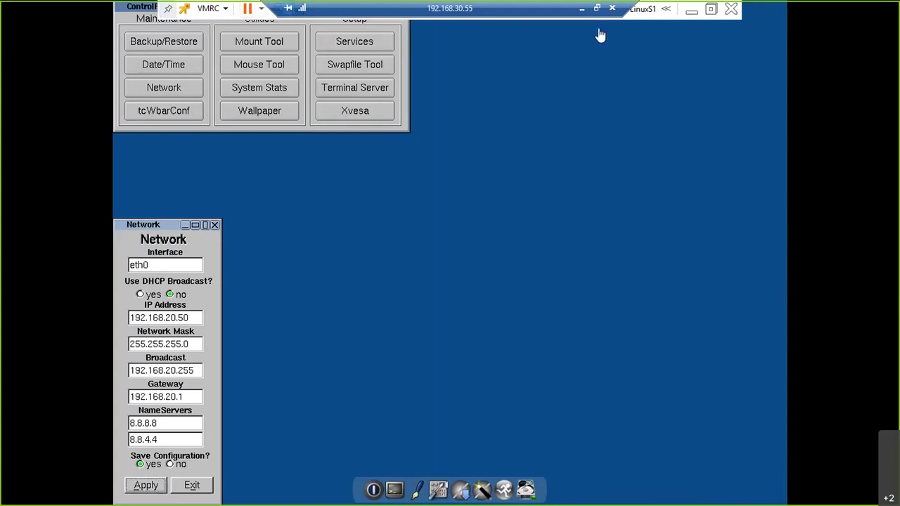
click(710, 10)
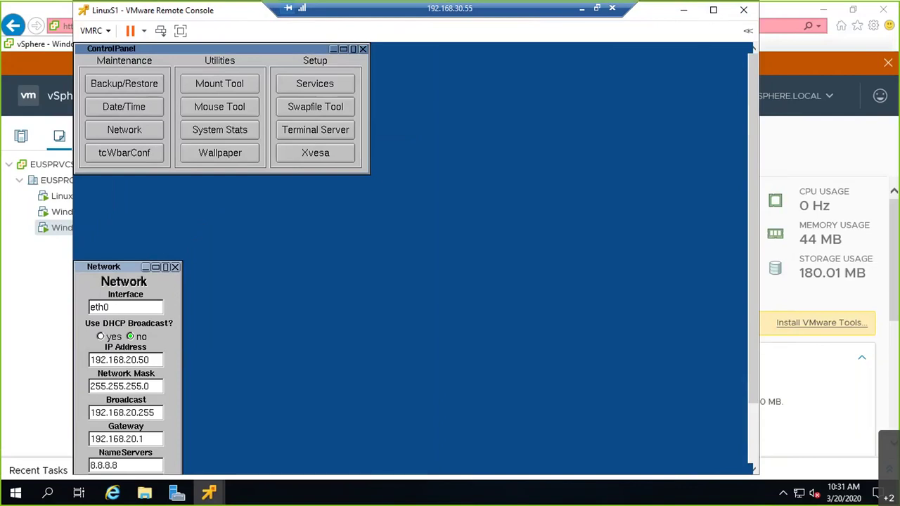
click(683, 11)
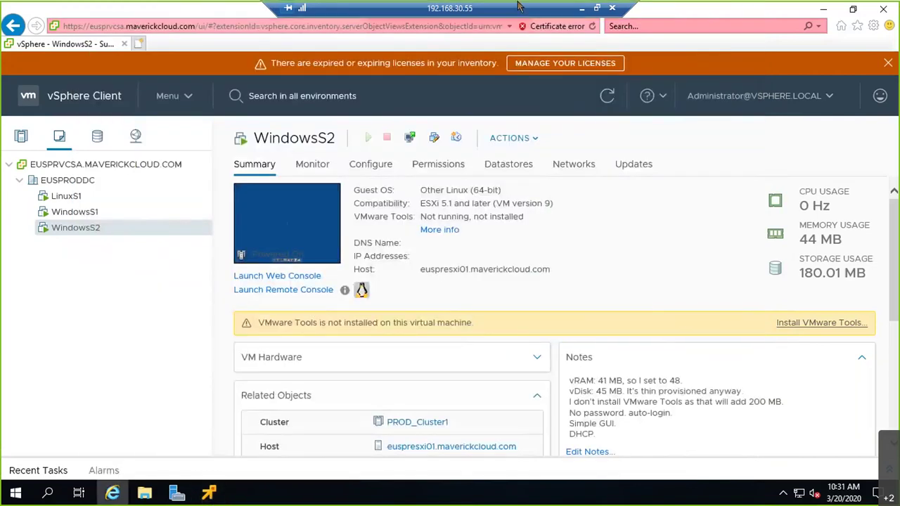
click(581, 12)
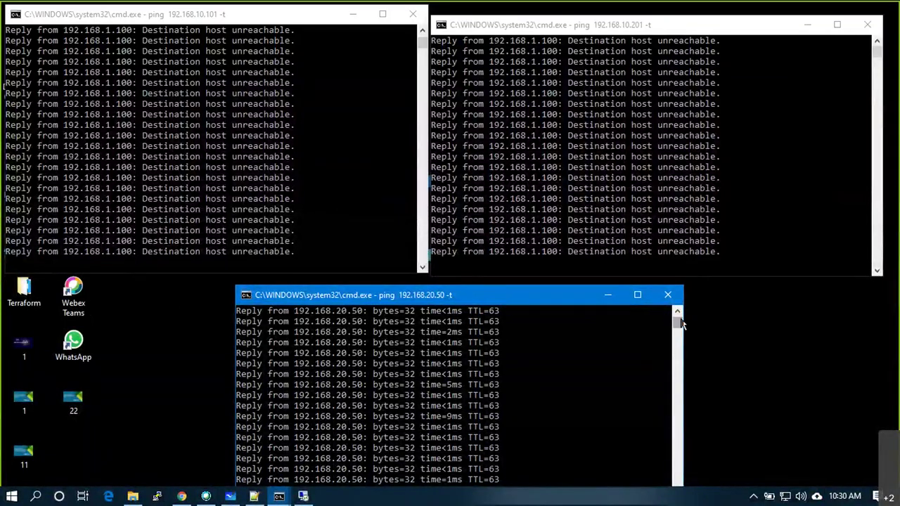
drag(677, 324, 677, 317)
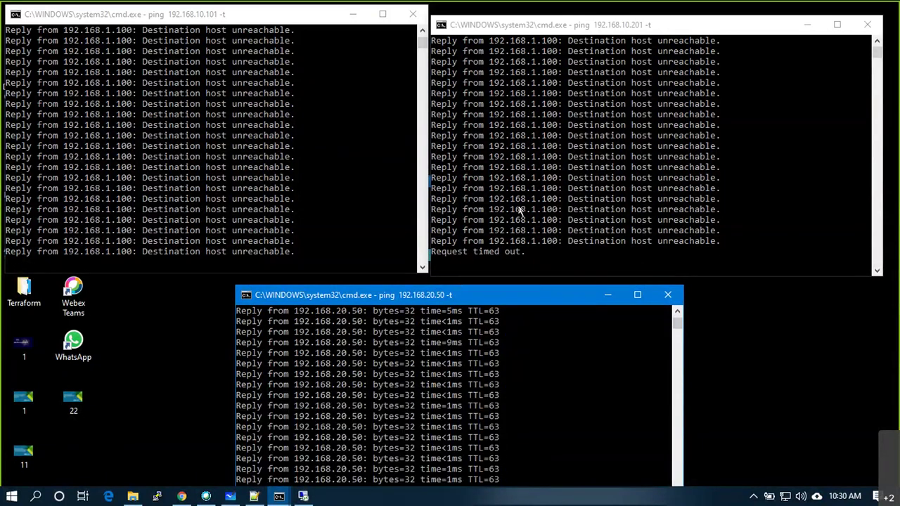
click(569, 184)
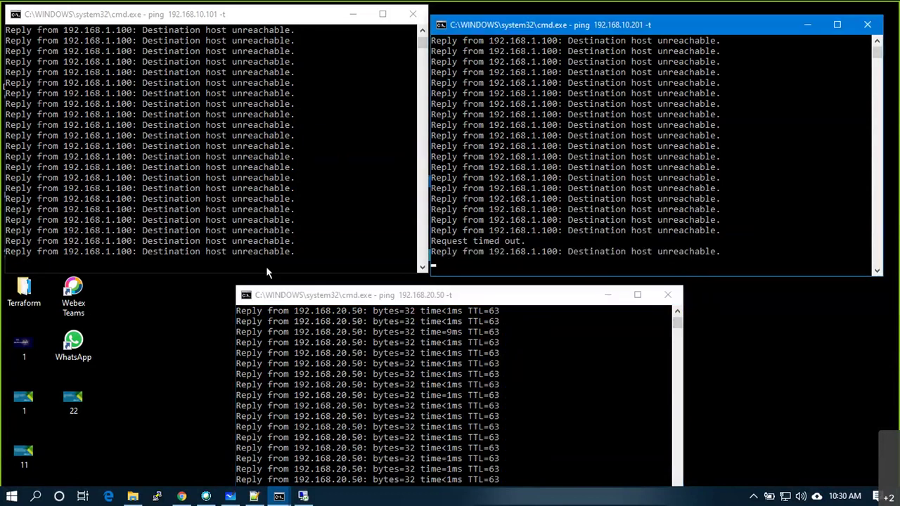
click(302, 496)
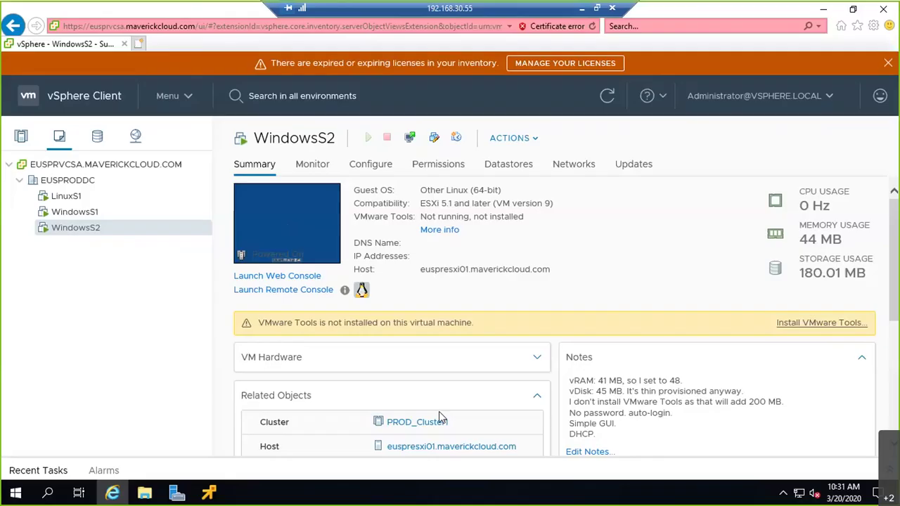
Bring WindowsS1's console forward and open the guest's Control Panel network configuration.
mouse_move(211, 493)
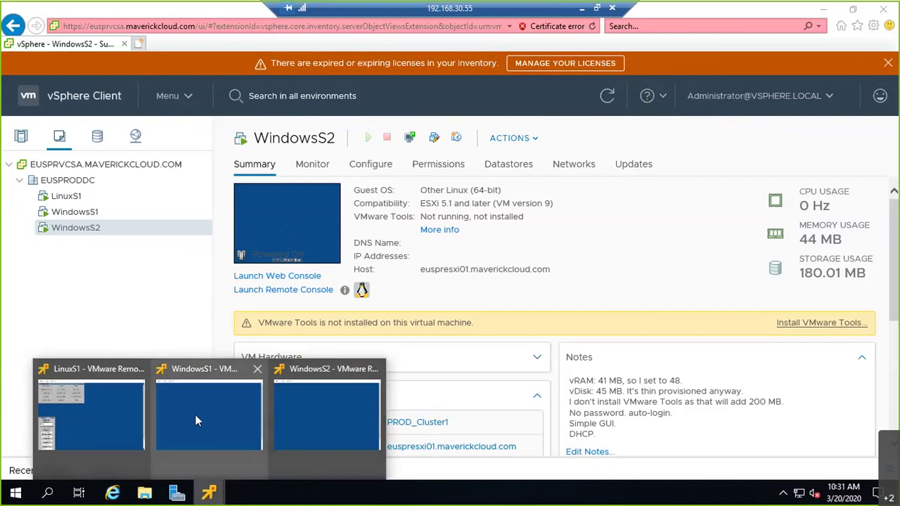
click(194, 414)
right_click(400, 294)
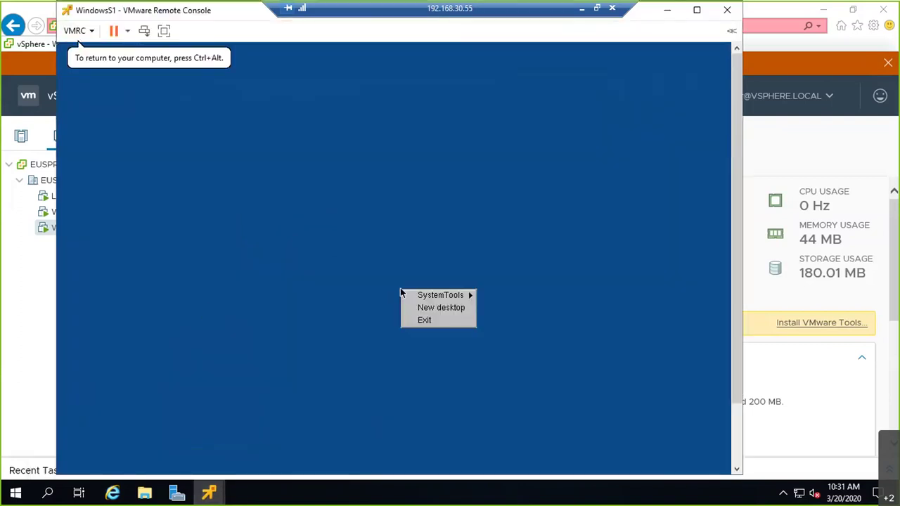
mouse_move(400, 293)
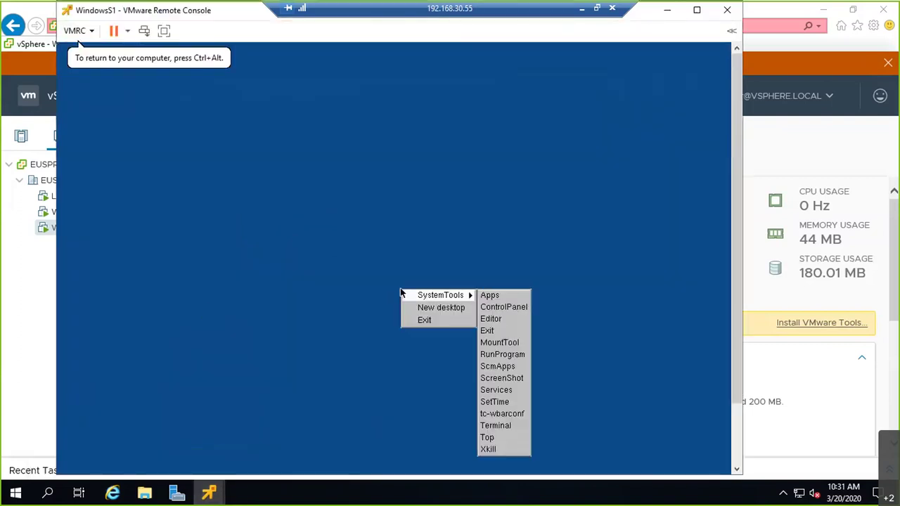
click(504, 307)
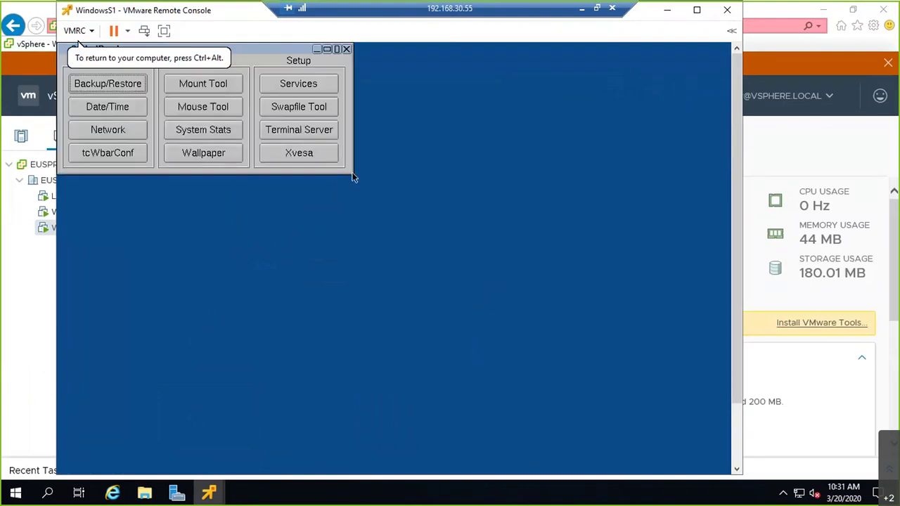
key(Right)
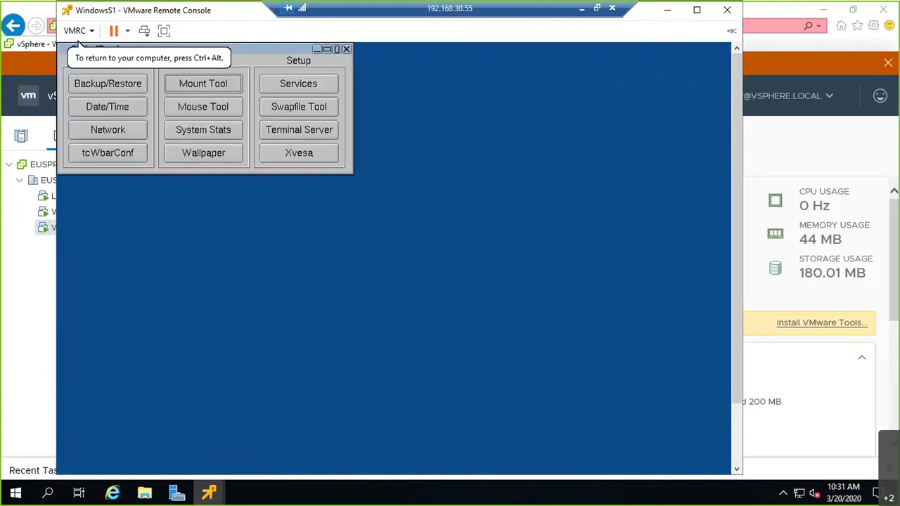
key(Down)
key(Down)
key(Left)
key(Return)
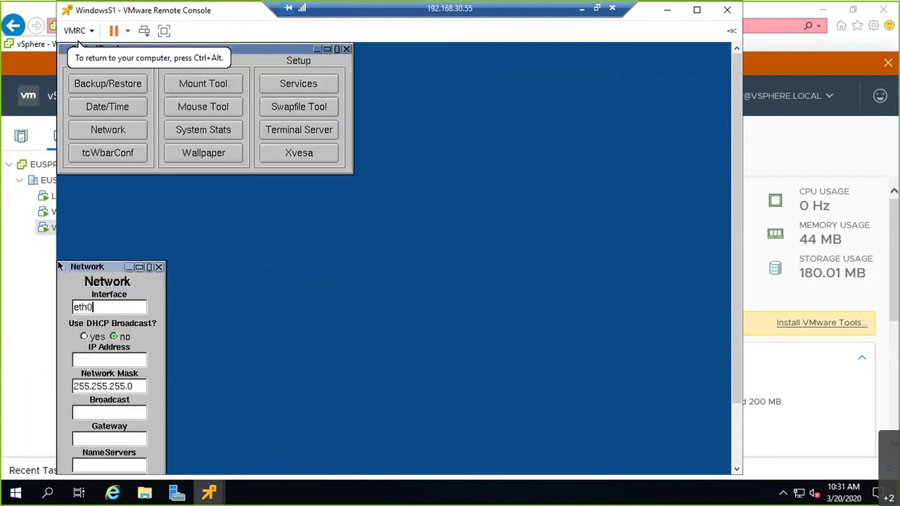
Enter IP 192.168.10.101, gateway 192.168.10.1 and DNS server 8.8.8.8.
key(Tab)
key(Tab)
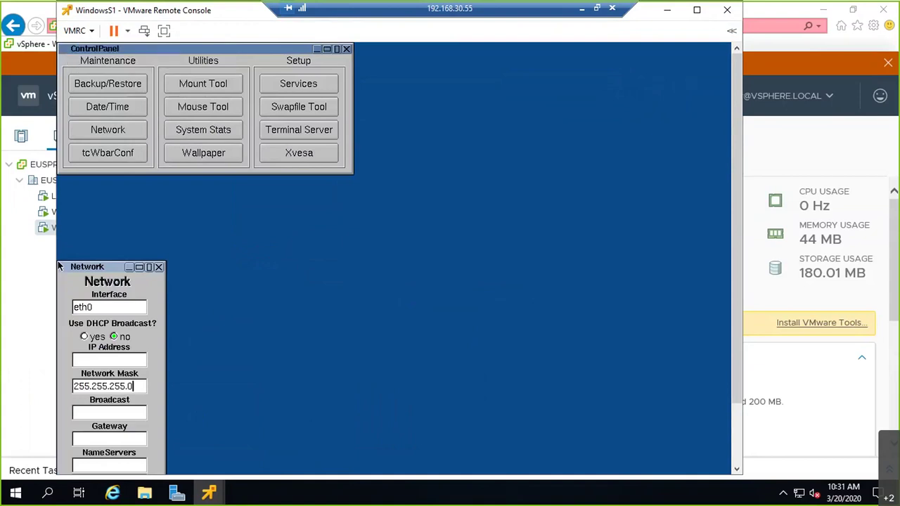
key(shift+Tab)
text(192.168.10.101)
key(Tab)
key(Tab)
key(Tab)
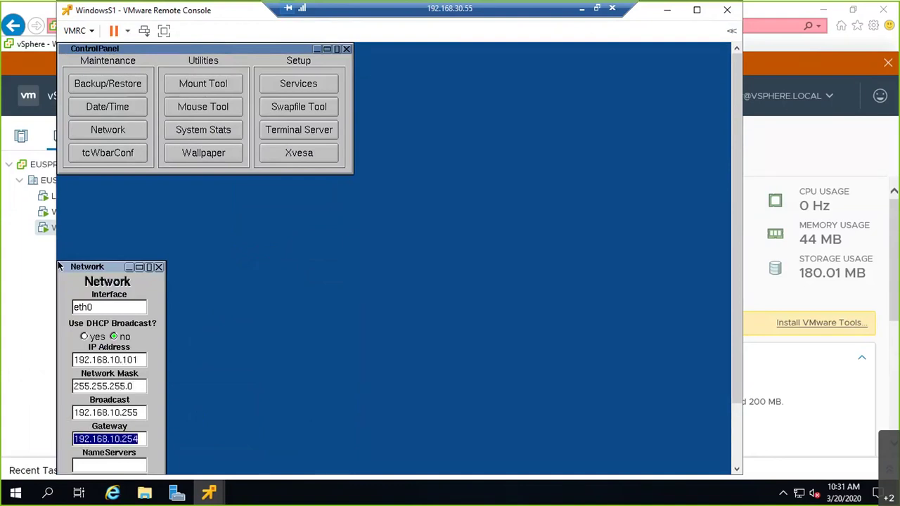
key(End)
key(BackSpace)
key(BackSpace)
key(BackSpace)
text(1)
key(Tab)
text(8.8.8.8)
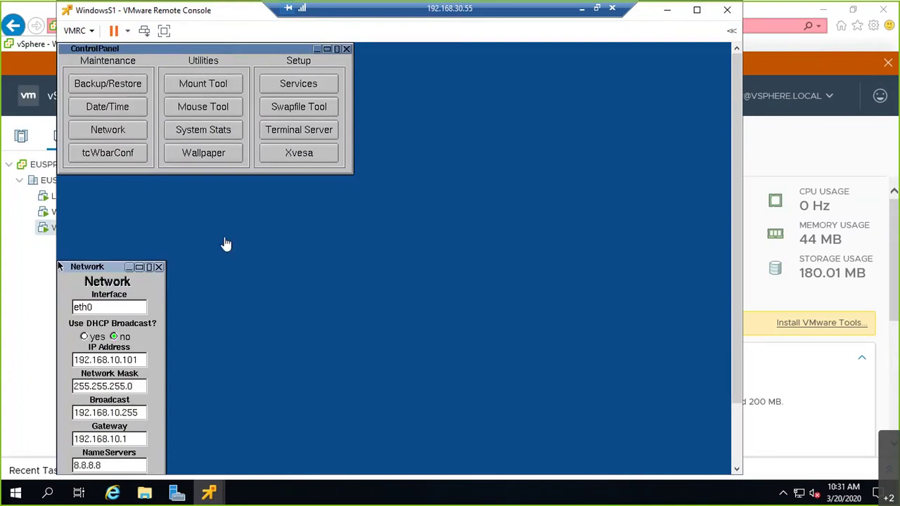
Maximize the WindowsS1 console and try opening a guest terminal, then dismiss the menus.
click(697, 10)
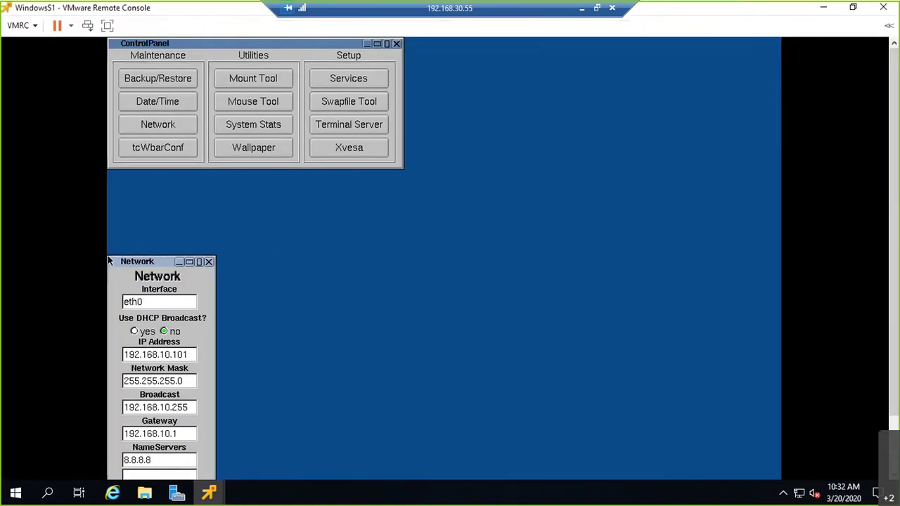
scroll(109, 261, down, 2)
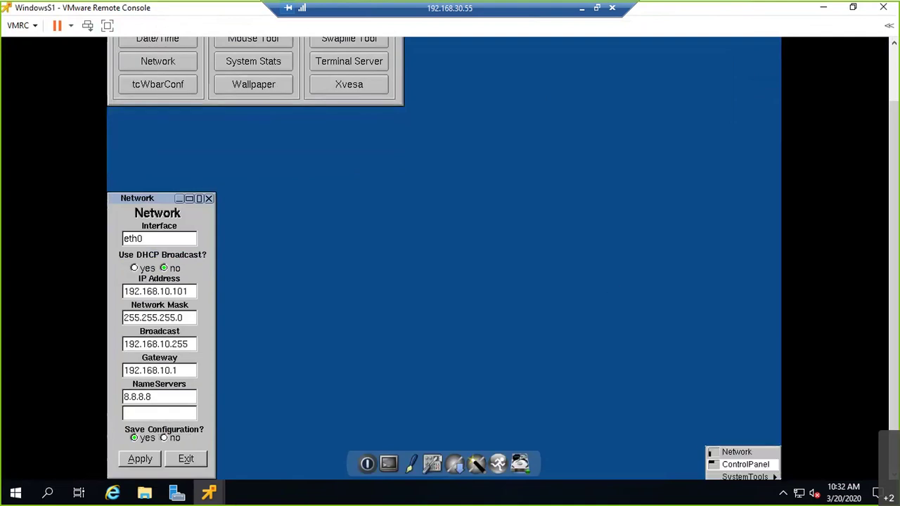
mouse_move(746, 464)
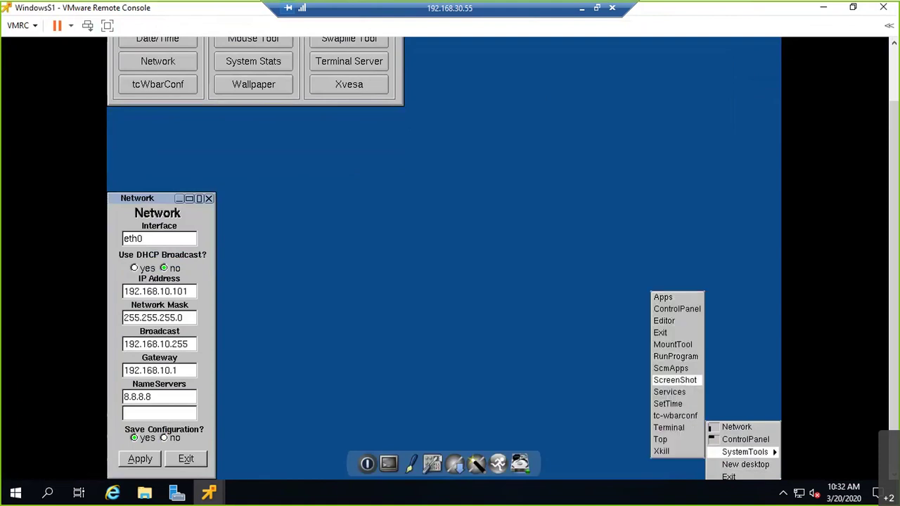
click(661, 440)
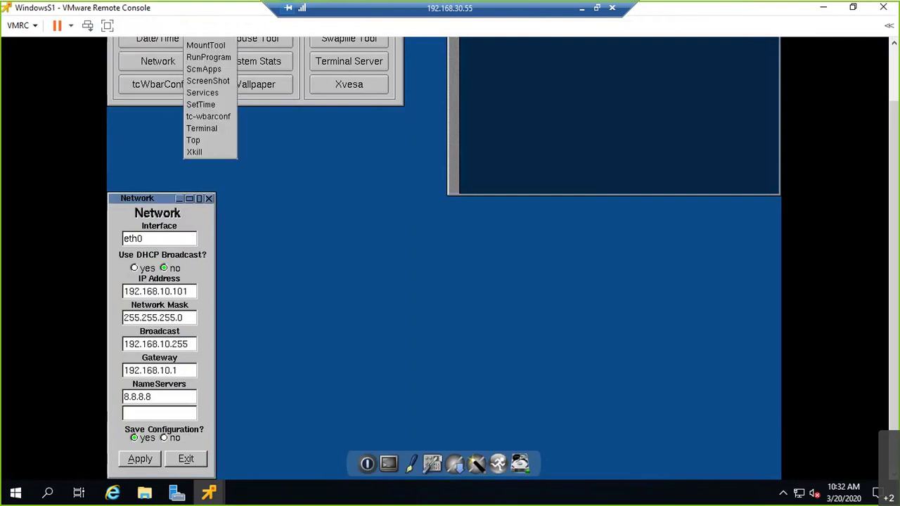
key(Escape)
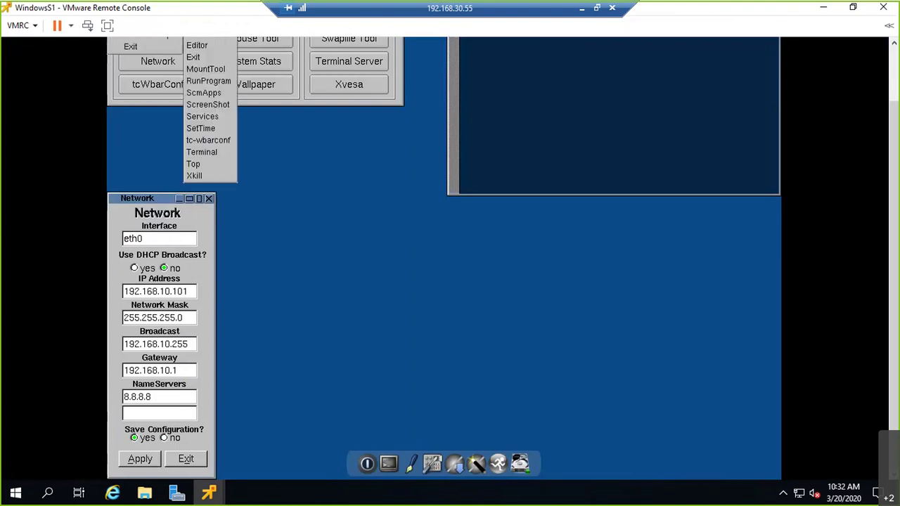
key(Escape)
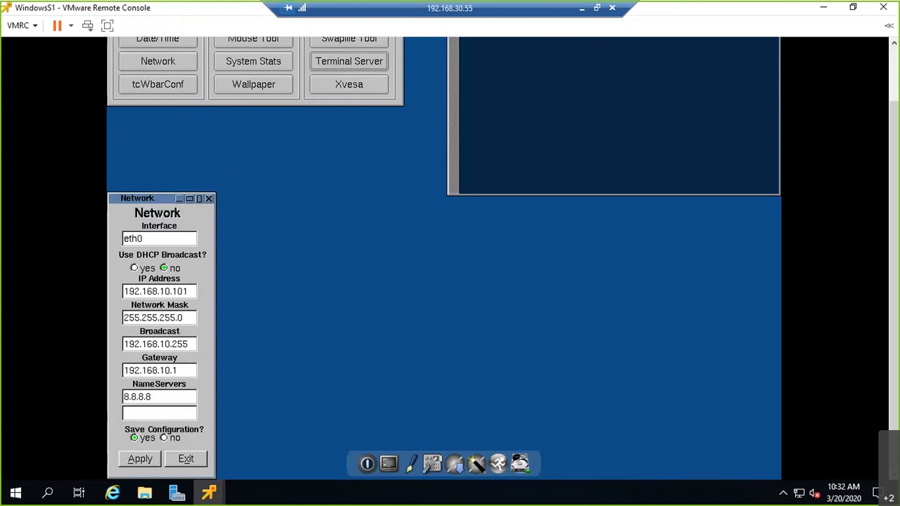
Apply the saved network configuration in the Network window and close the WindowsS1 console.
click(168, 437)
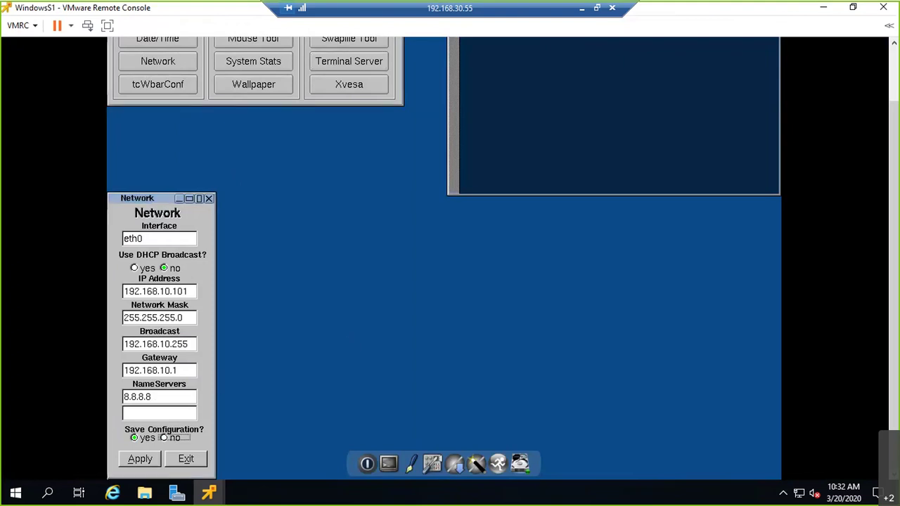
click(140, 459)
click(144, 238)
key(Tab)
key(Tab)
key(Tab)
key(Tab)
click(140, 459)
click(873, 16)
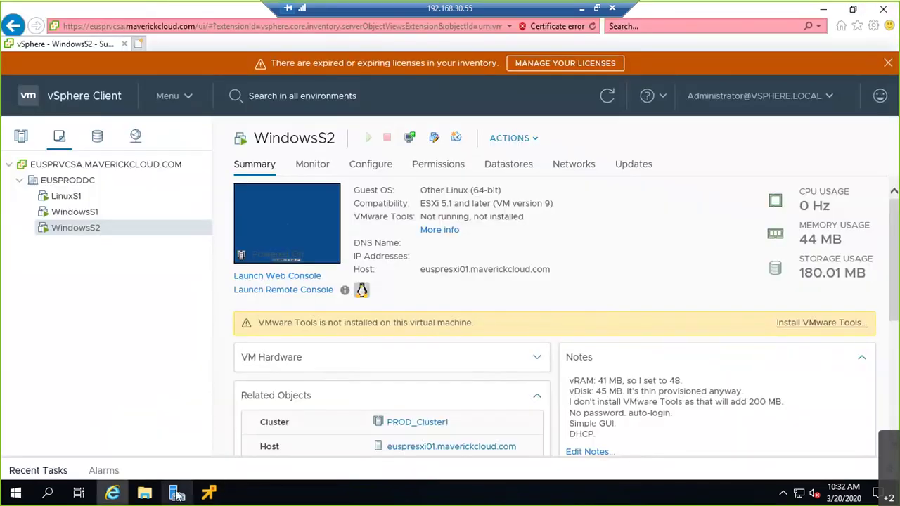
Bring up WindowsS2's console window and give the guest desktop keyboard and mouse control.
mouse_move(209, 492)
click(148, 419)
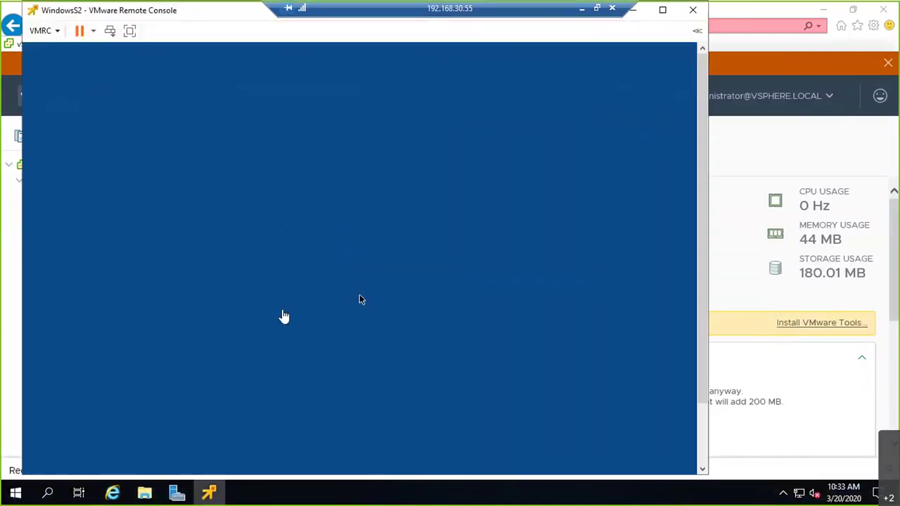
click(283, 316)
right_click(360, 299)
click(363, 246)
right_click(381, 103)
click(381, 99)
Open WindowsS2's network configuration full screen and set DHCP to no.
click(129, 30)
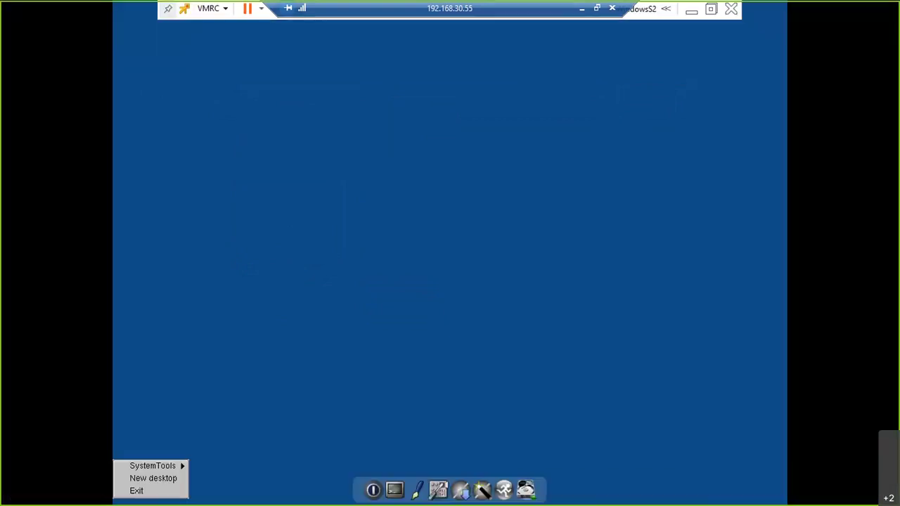
mouse_move(153, 466)
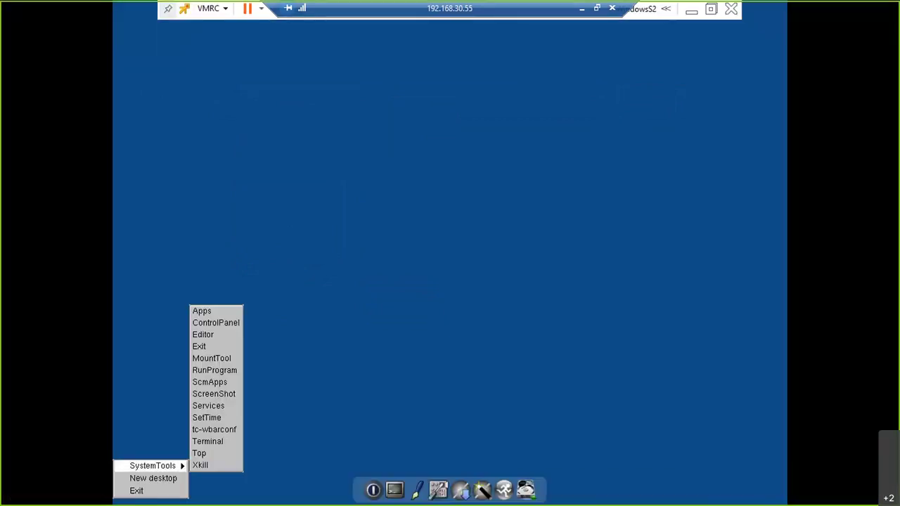
key(Down)
key(Down)
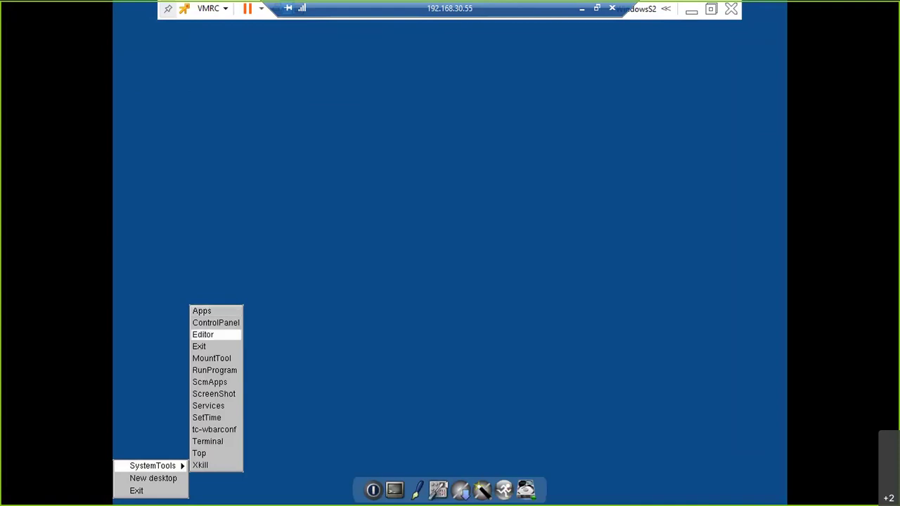
key(Return)
key(Down)
key(Down)
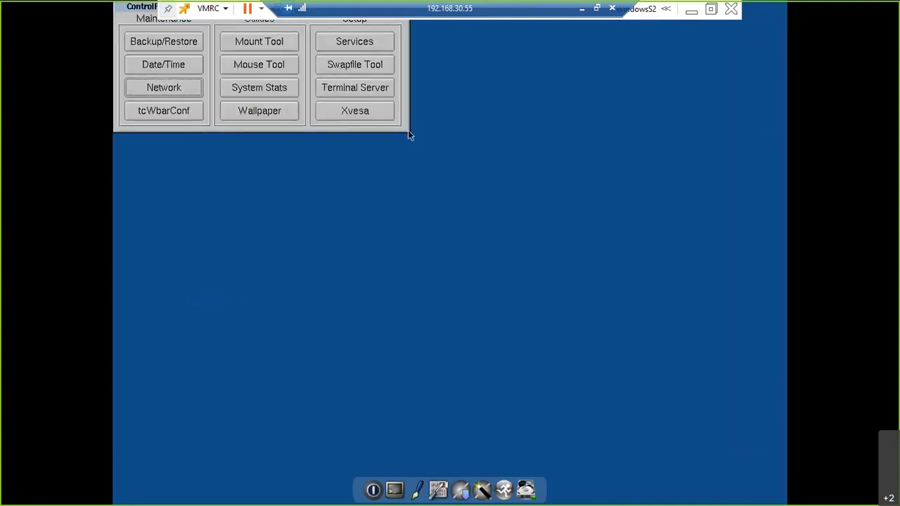
key(Return)
key(Tab)
key(Tab)
key(End)
key(shift+Tab)
key(shift+Tab)
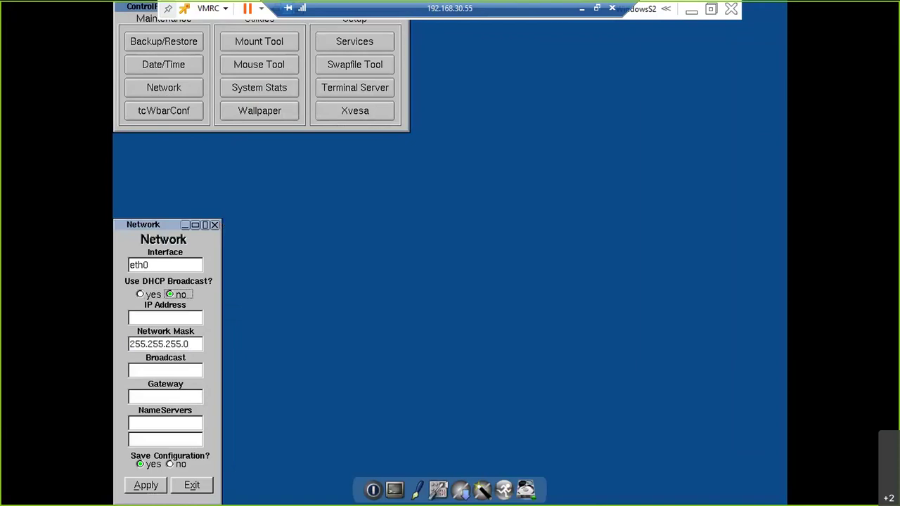
right_click(724, 441)
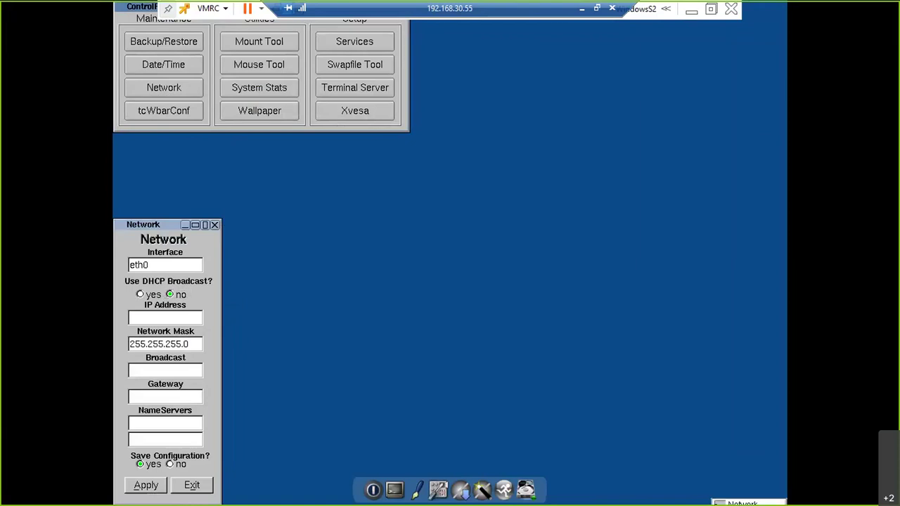
key(Escape)
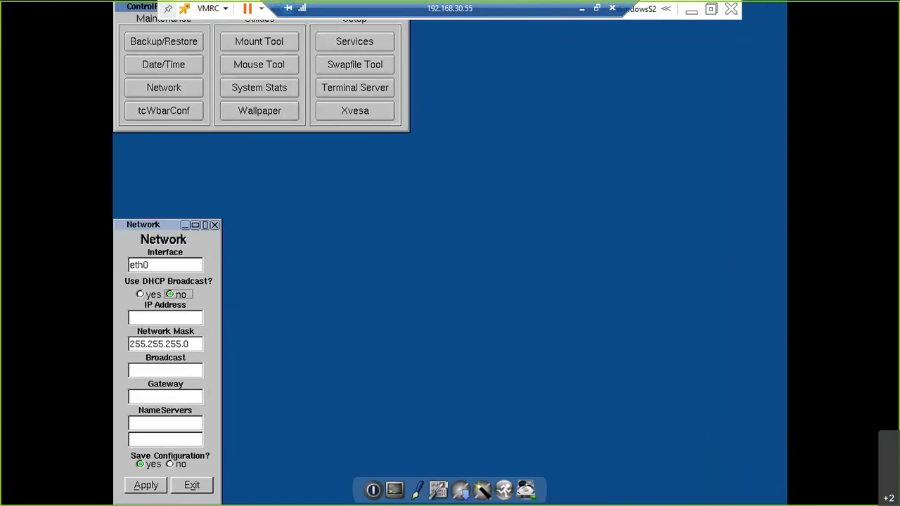
click(140, 294)
click(170, 294)
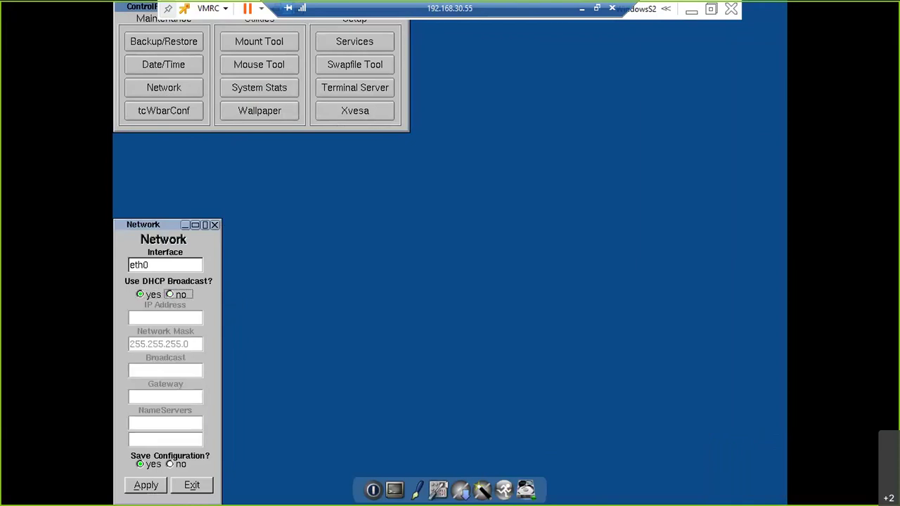
Enter IP 192.168.10.201, gateway 192.168.10.1 and DNS 8.8.8.8, then apply.
click(165, 317)
text(1)
text(92.1)
text(.10.201)
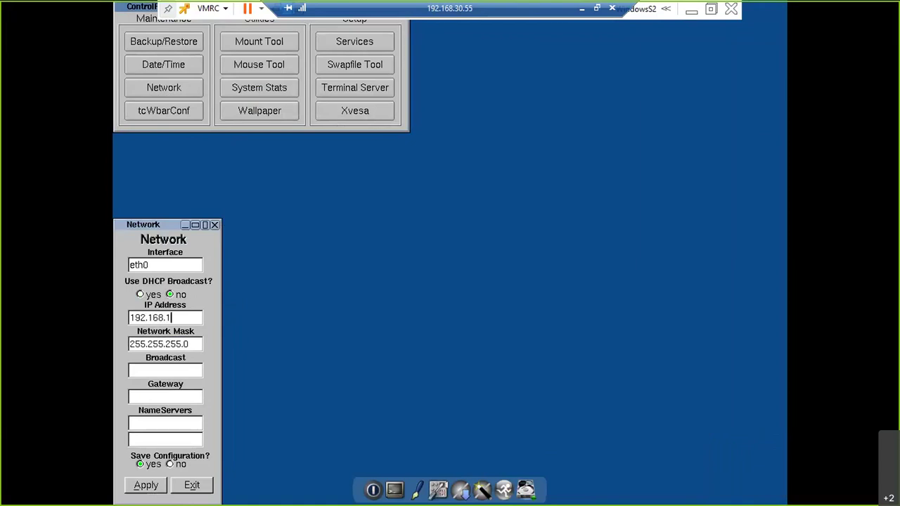
key(Tab)
key(Tab)
key(Tab)
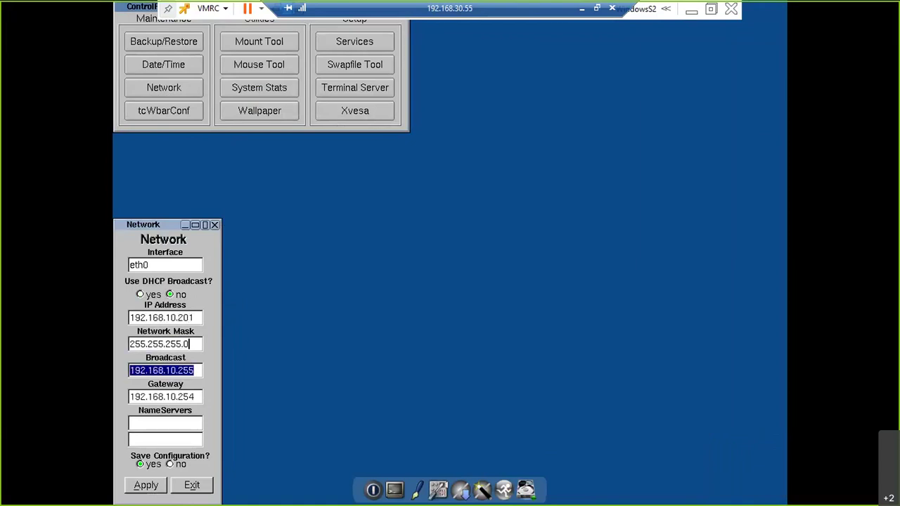
key(End)
key(BackSpace)
key(BackSpace)
key(BackSpace)
text(1)
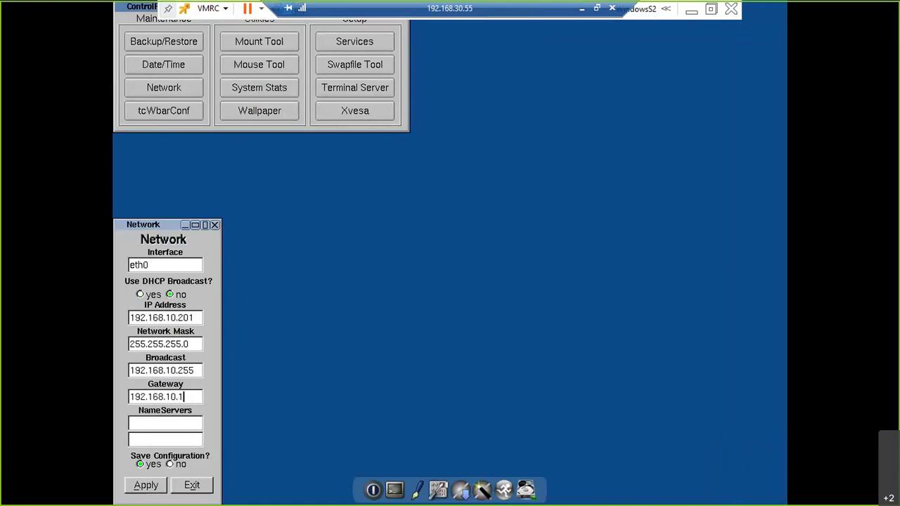
key(Tab)
text(8.8.8.8)
key(Tab)
key(Tab)
key(space)
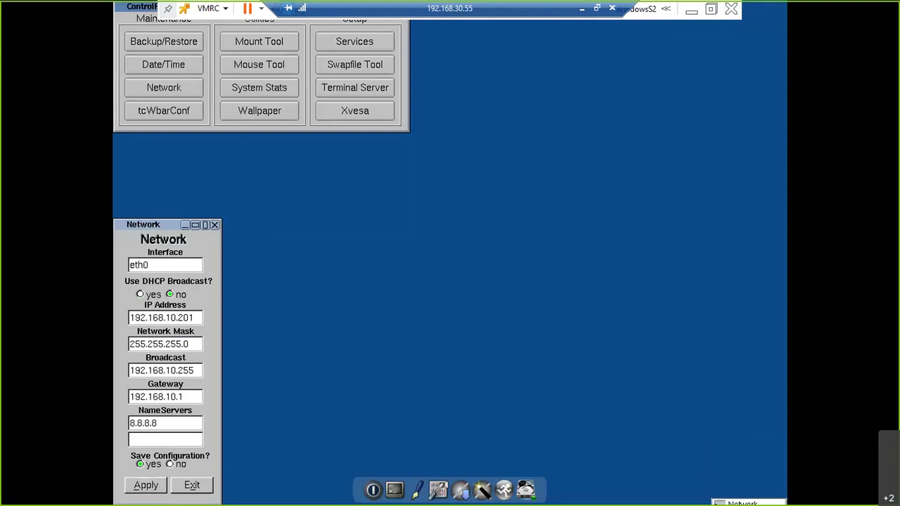
Run ping google.com in a guest terminal to confirm replies, then close the console.
click(749, 490)
mouse_move(751, 491)
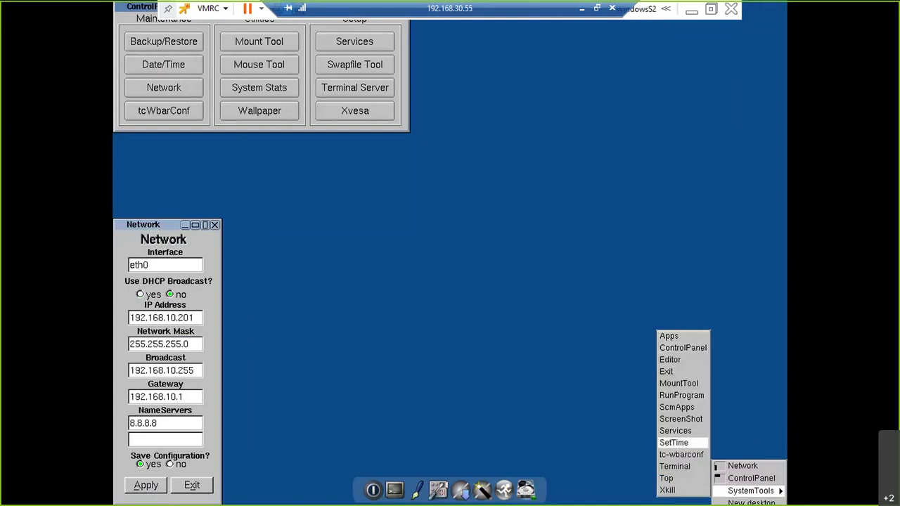
click(675, 466)
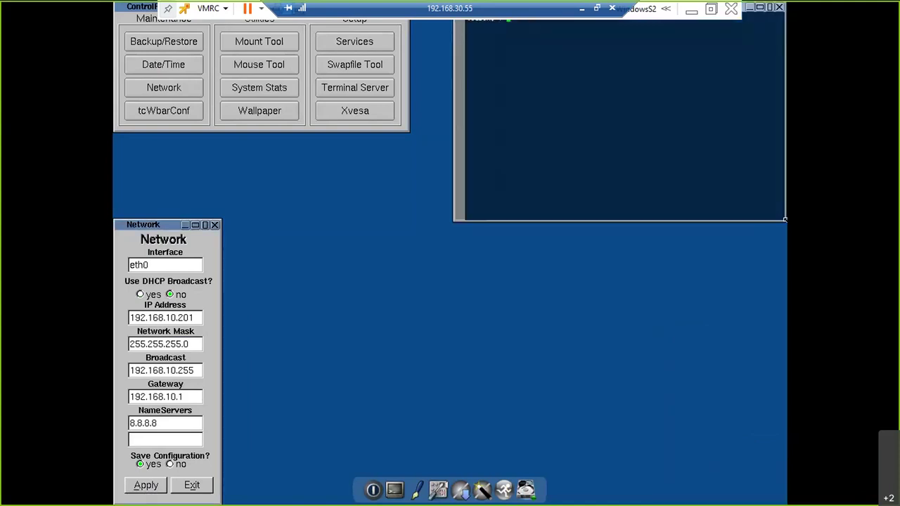
text(ping google.com)
key(Return)
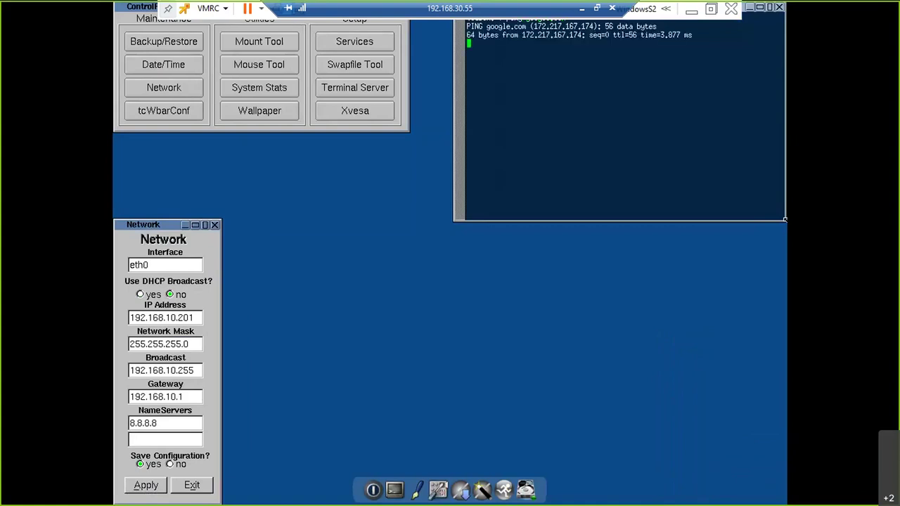
click(710, 11)
click(220, 494)
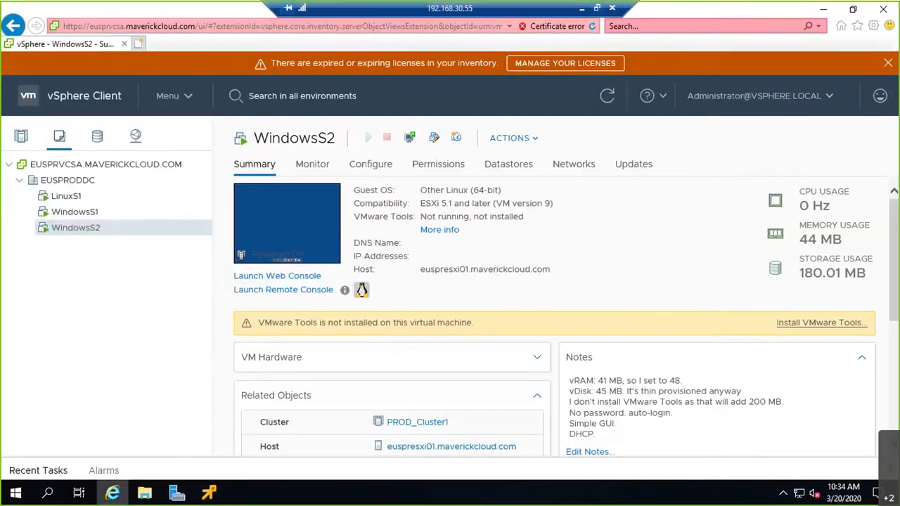
Return to the local desktop to check the three pings, then bring up Microsoft Whiteboard.
click(582, 9)
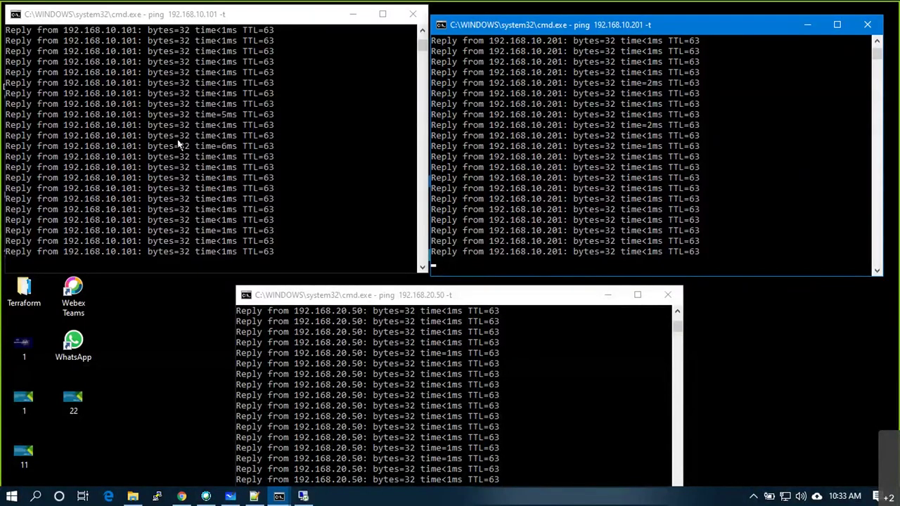
click(301, 497)
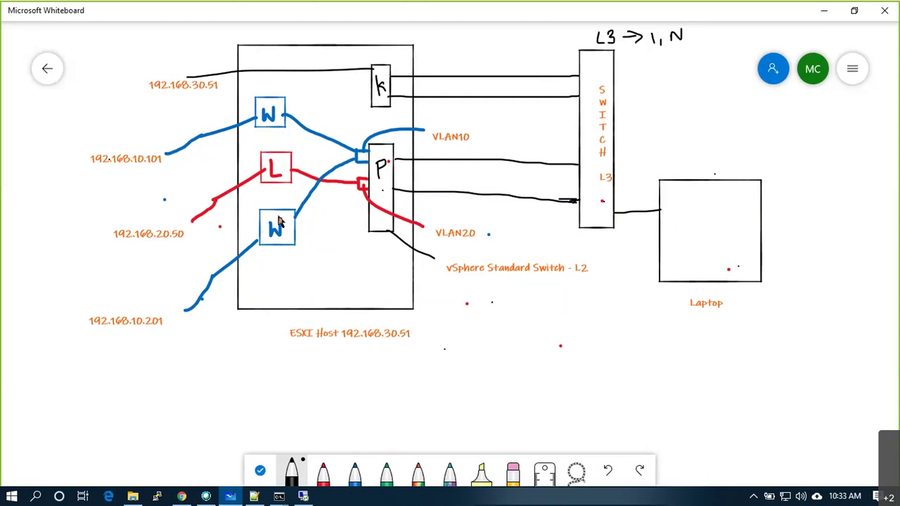
Stop the continuous ping to 192.168.10.101 in its Command Prompt window.
key(alt+Tab)
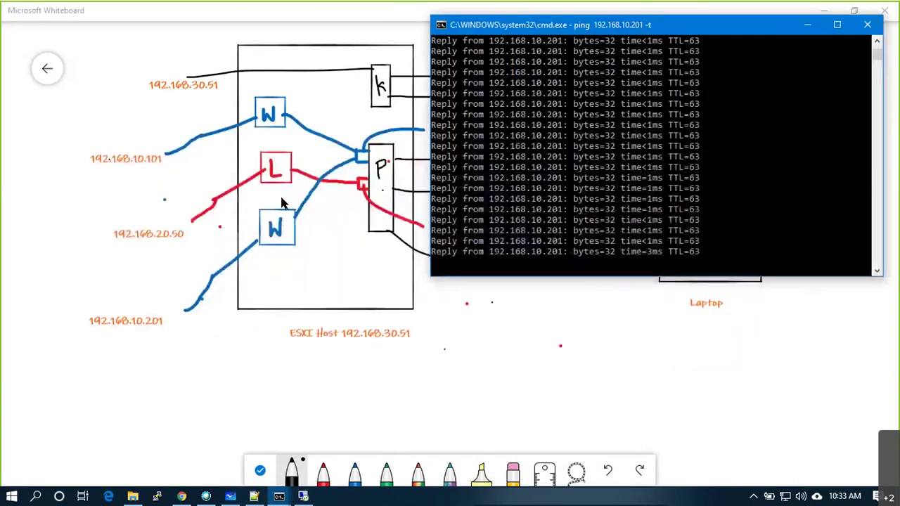
key(alt+Tab)
key(alt+Tab)
key(alt+Tab)
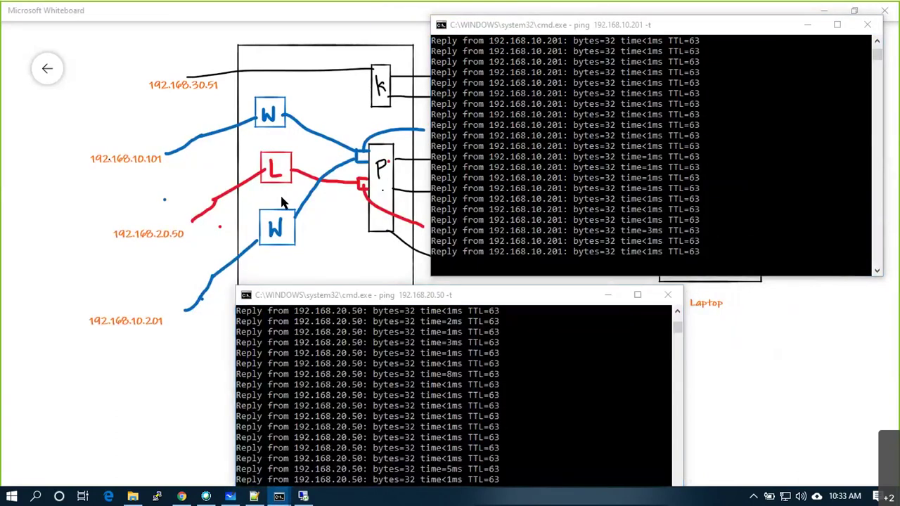
key(alt+Tab)
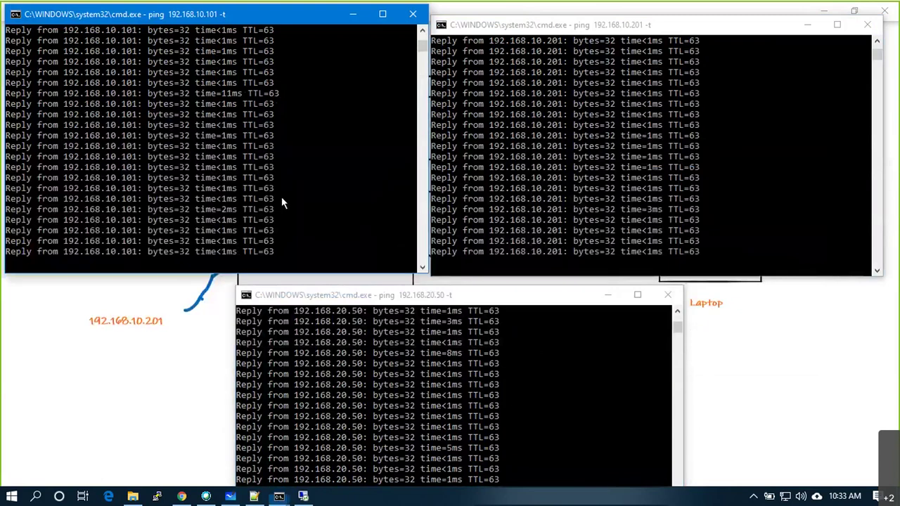
key(ctrl+c)
key(Return)
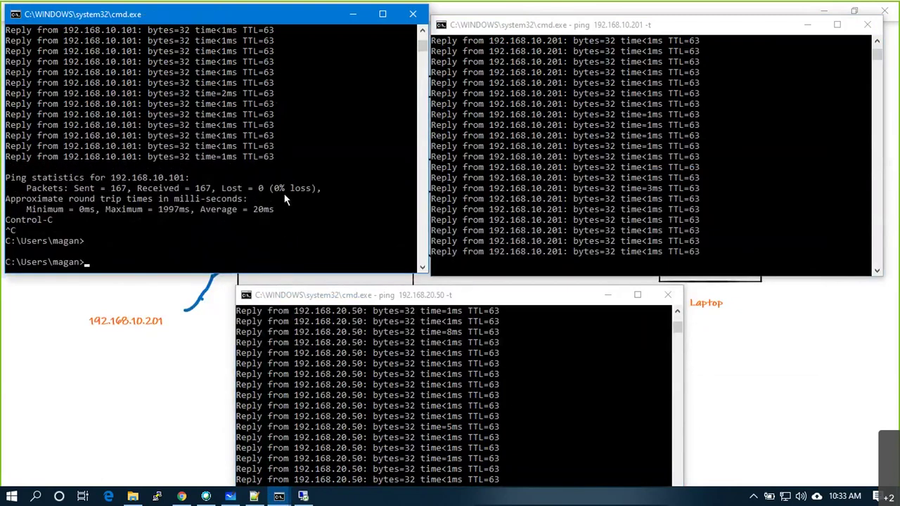
Run tracert 192.168.10.101, correcting the mistyped tracrt command.
text(tracrt )
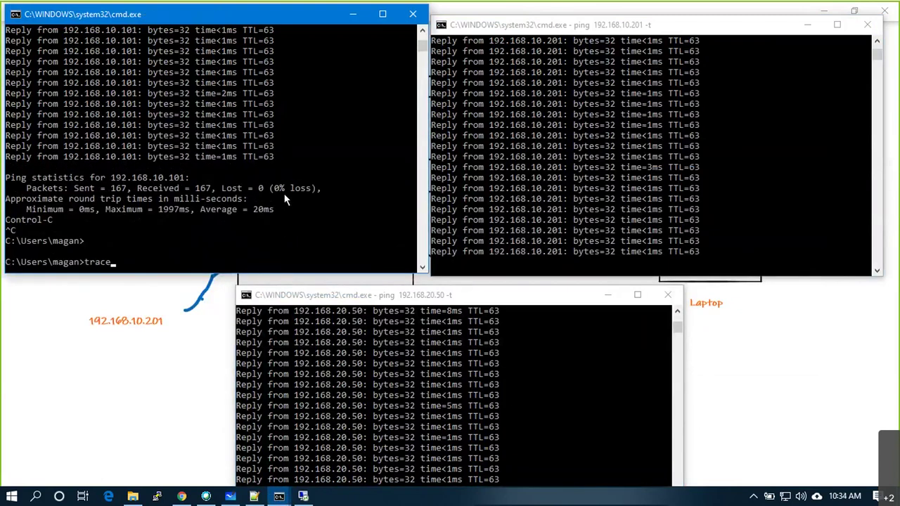
text(192.168.10.101)
key(Return)
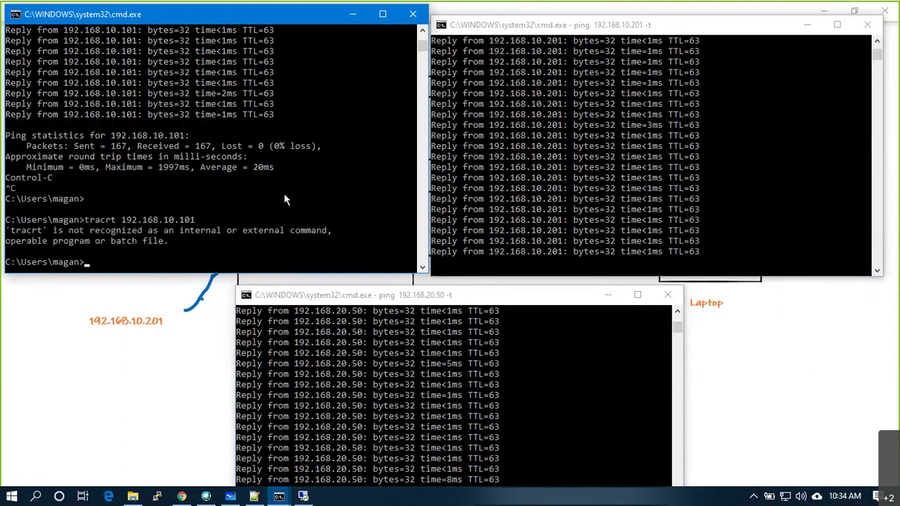
key(Up)
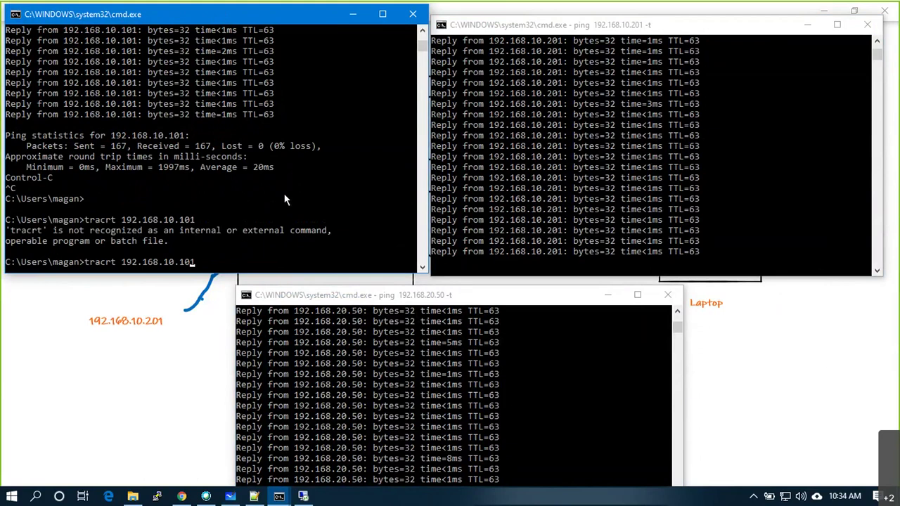
key(Left)
key(Left)
key(Left)
key(Left)
key(Left)
key(Left)
key(Left)
key(Left)
key(Left)
key(Left)
key(Left)
key(Left)
key(Left)
key(Left)
key(Left)
key(Left)
key(Left)
text(e)
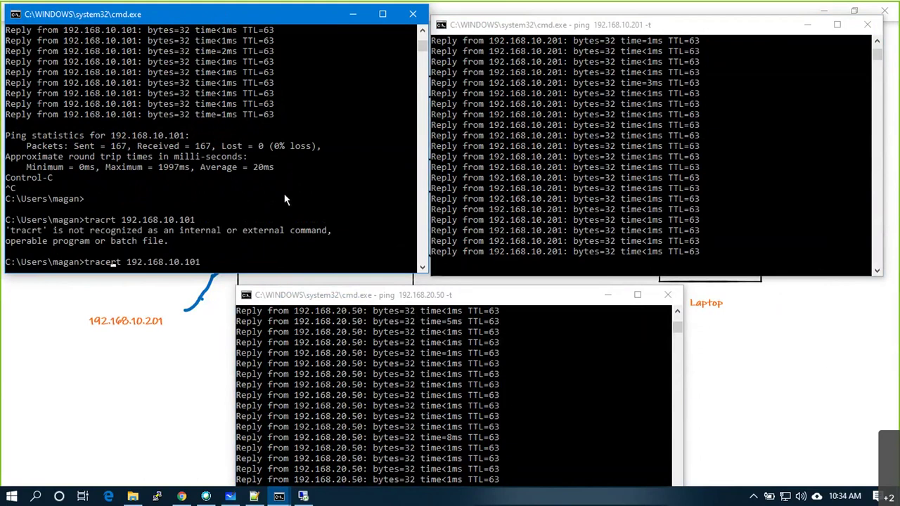
key(Return)
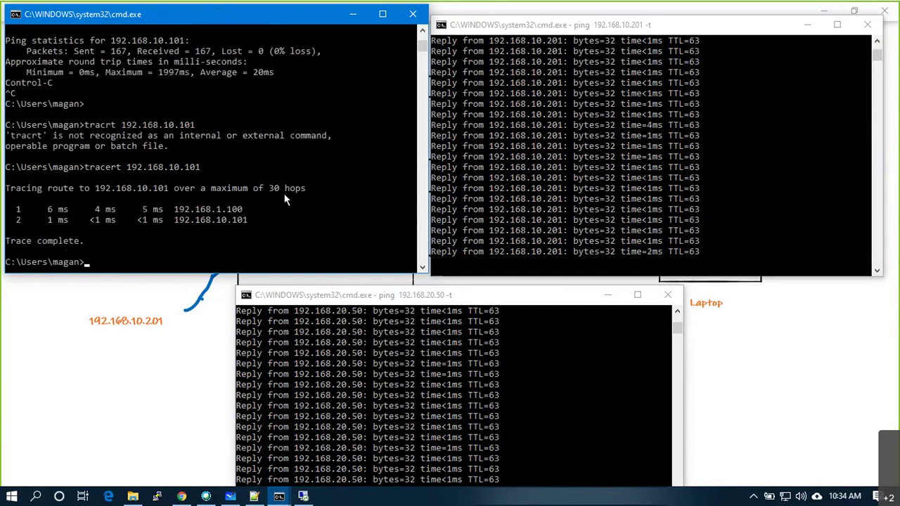
Stop the ping to 192.168.10.201 and run tracert 192.168.10.201.
click(554, 137)
key(ctrl+c)
key(Up)
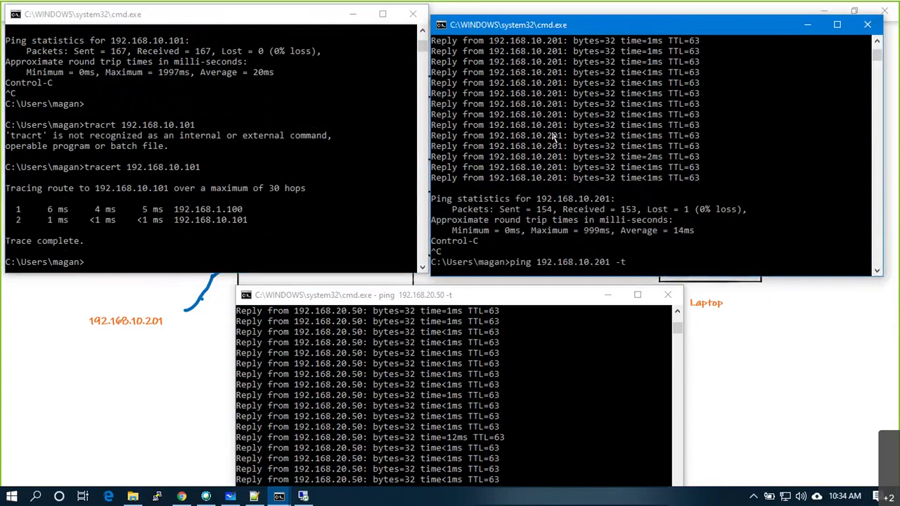
key(Escape)
text(tracert 192.168.10.)
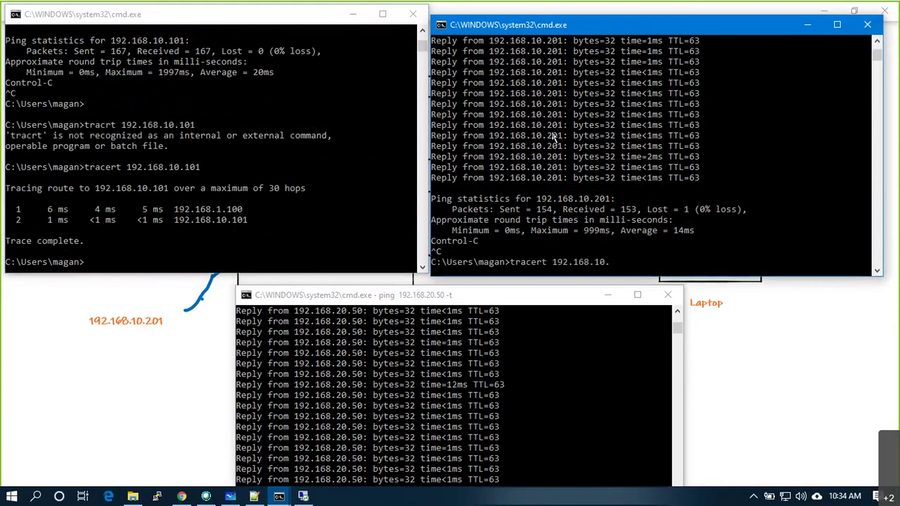
text(201)
key(Return)
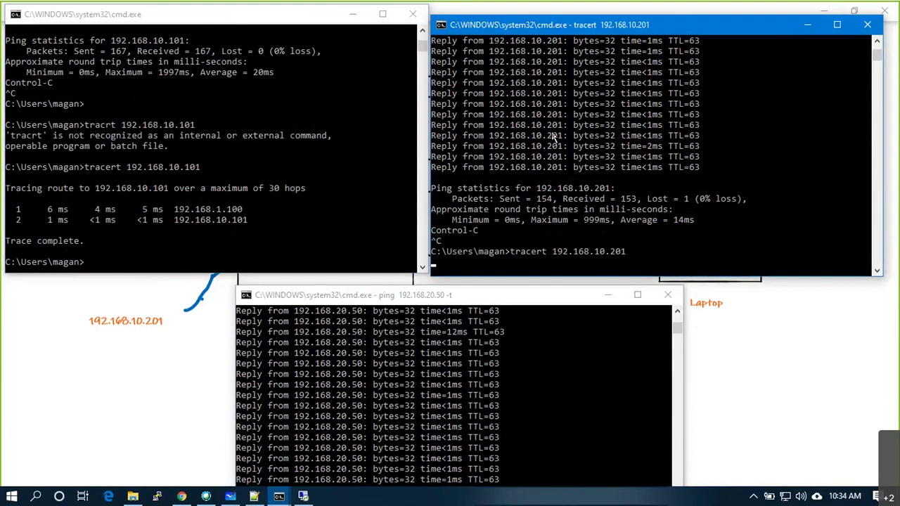
Stop the ping to 192.168.20.50 and run a corrected tracert 192.168.20.50.
click(366, 332)
key(ctrl+c)
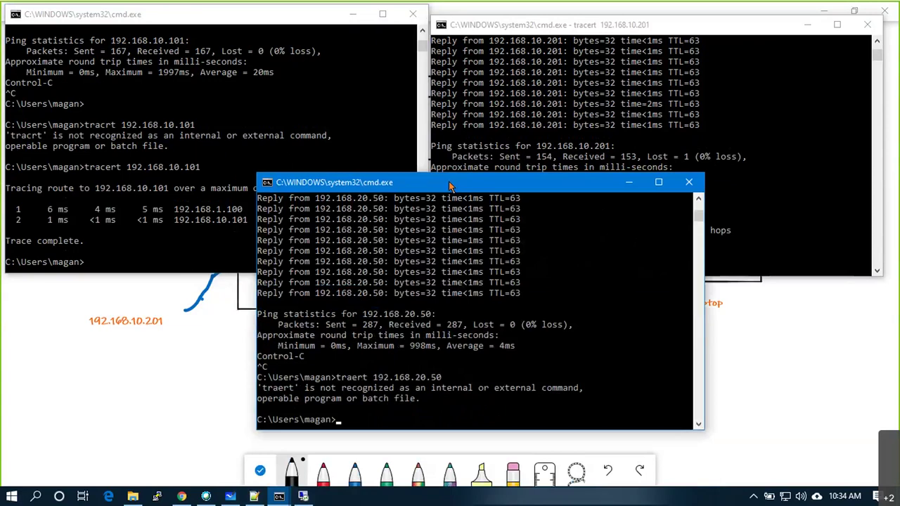
key(Up)
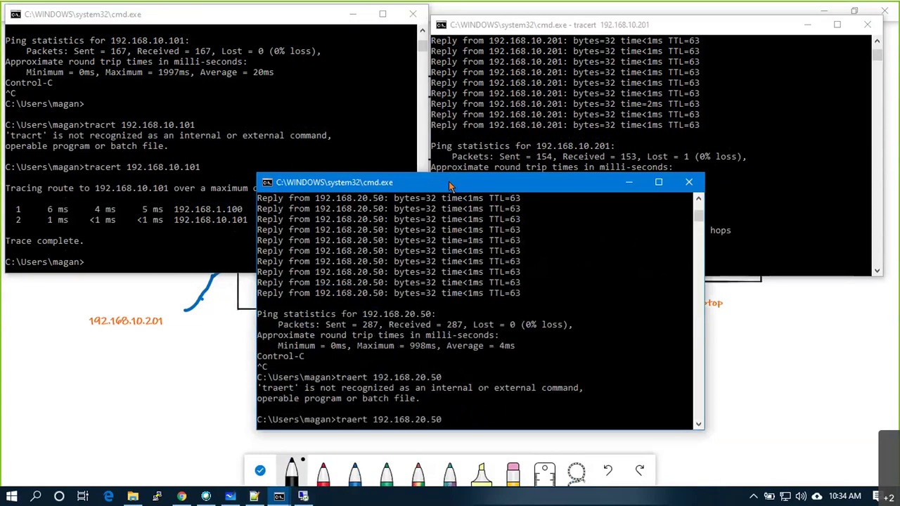
key(Left)
text(c)
key(Return)
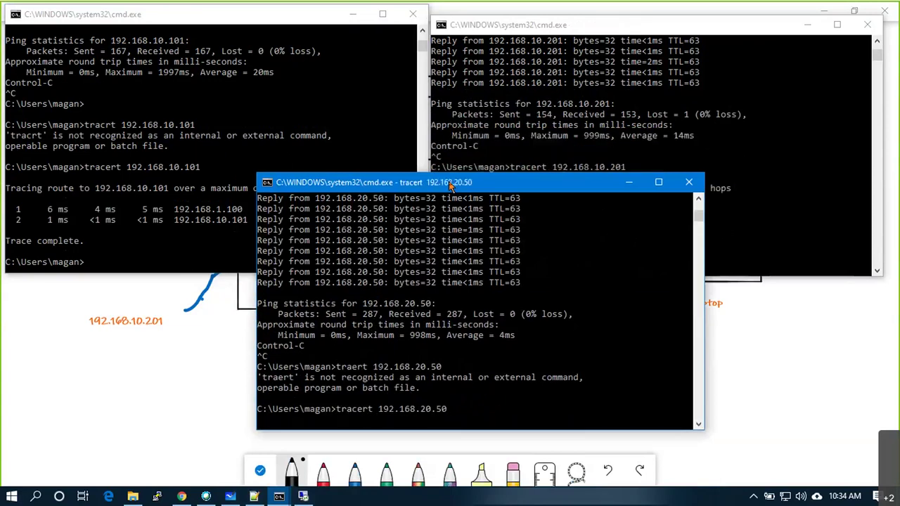
Highlight the two hops of the 192.168.10.201 trace and review the 192.168.20.50 trace.
click(661, 227)
drag(668, 221, 545, 212)
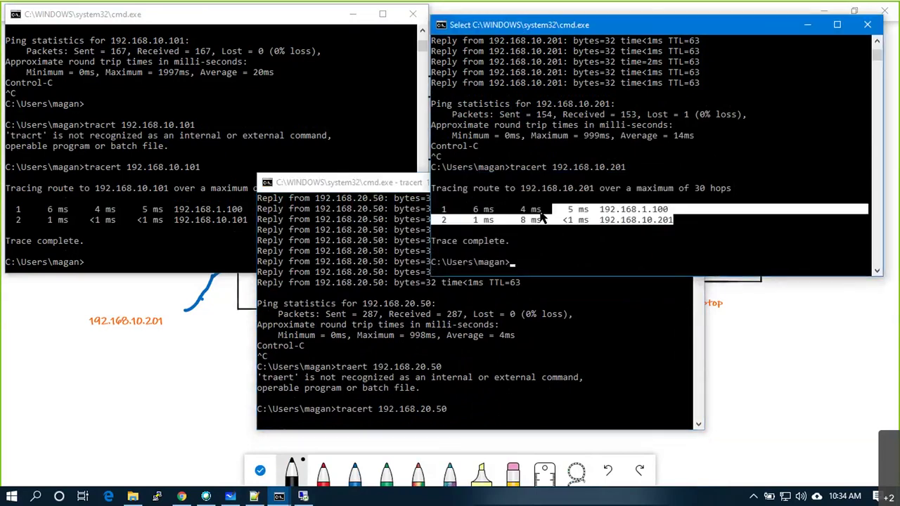
click(468, 339)
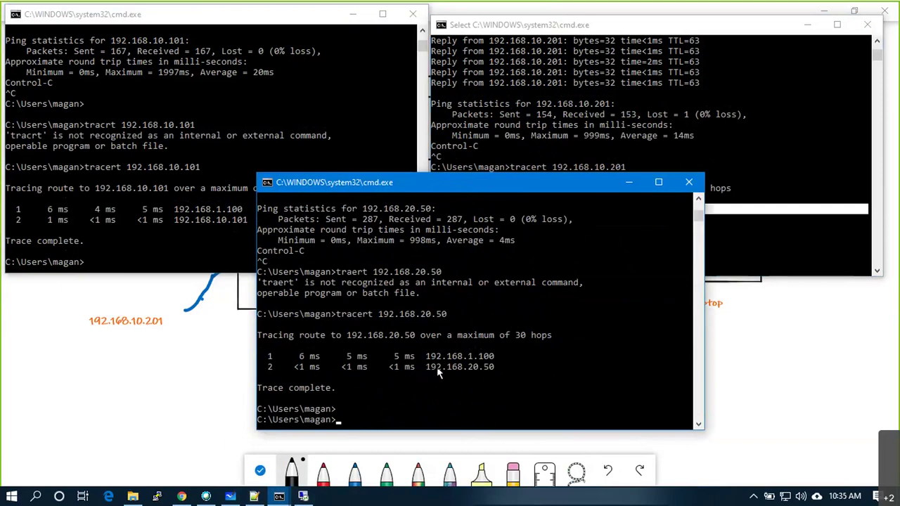
click(303, 496)
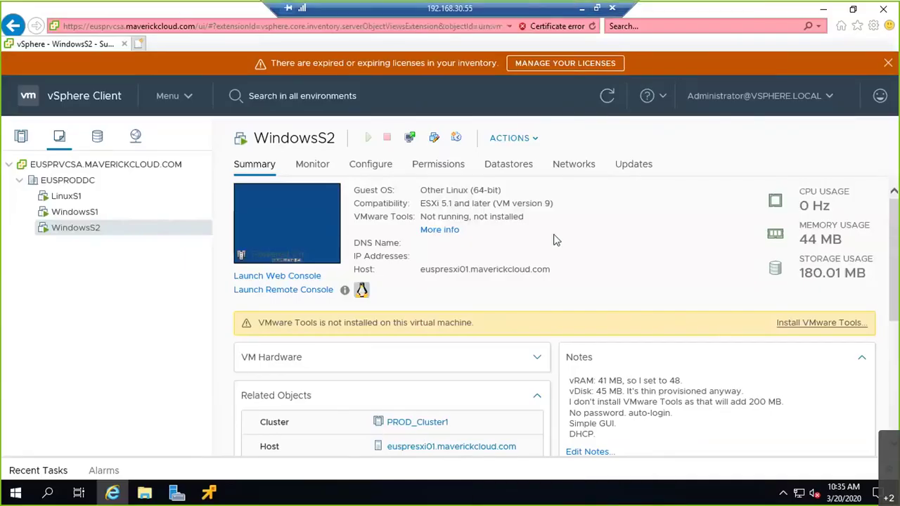
click(303, 497)
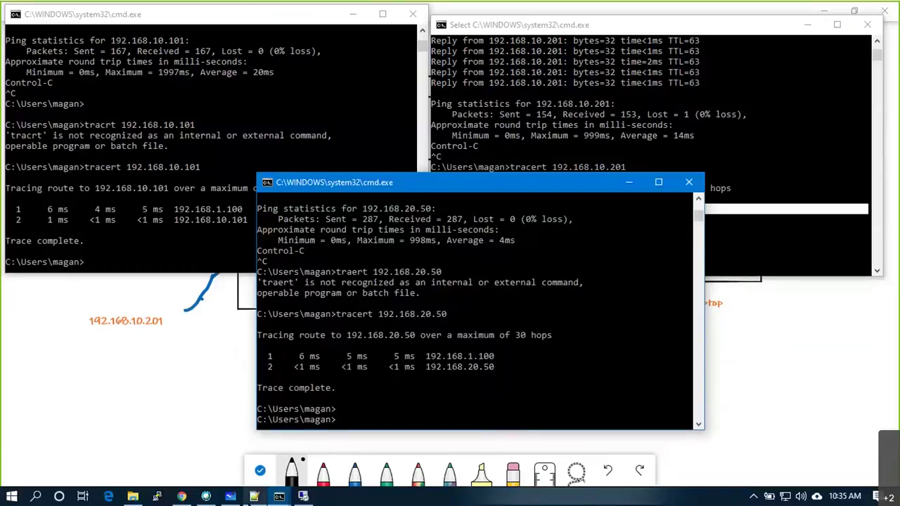
click(231, 496)
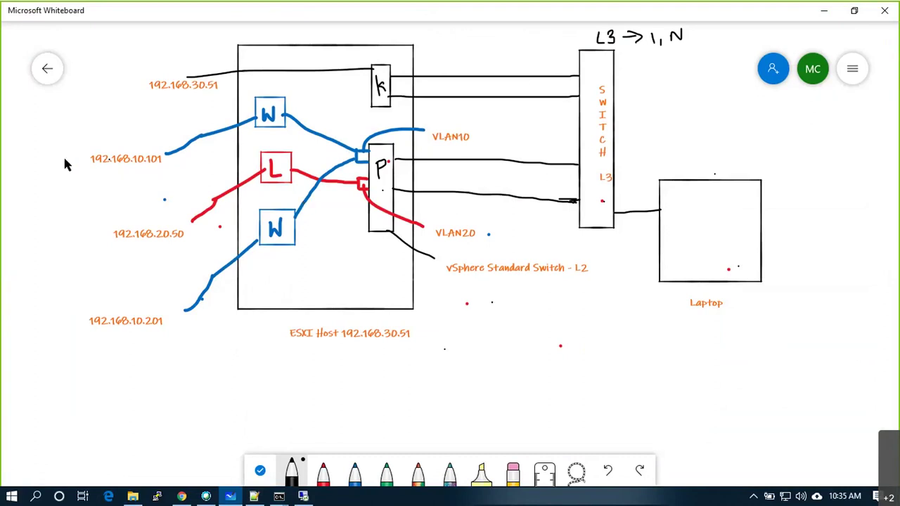
Undo the stray stroke, tick 192.168.10.101 in red and 192.168.20.50 in black.
drag(63, 156, 91, 141)
key(ctrl+z)
key(ctrl+z)
key(ctrl+z)
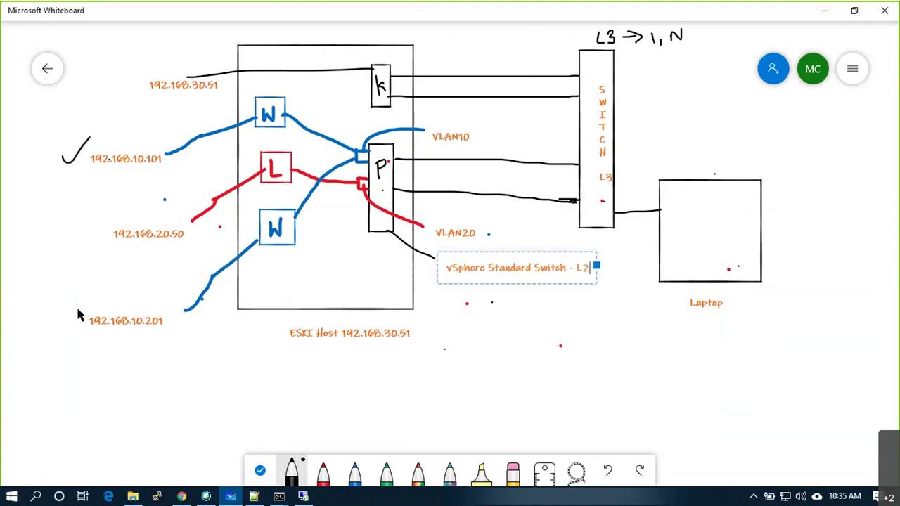
click(323, 471)
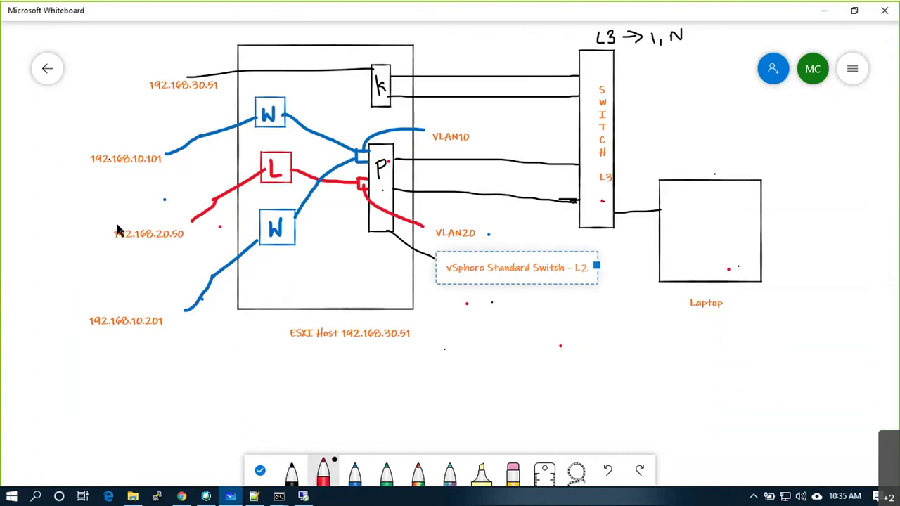
mouse_move(51, 150)
mouse_down()
mouse_move(60, 159)
mouse_move(77, 132)
mouse_up()
click(289, 471)
drag(67, 231, 87, 216)
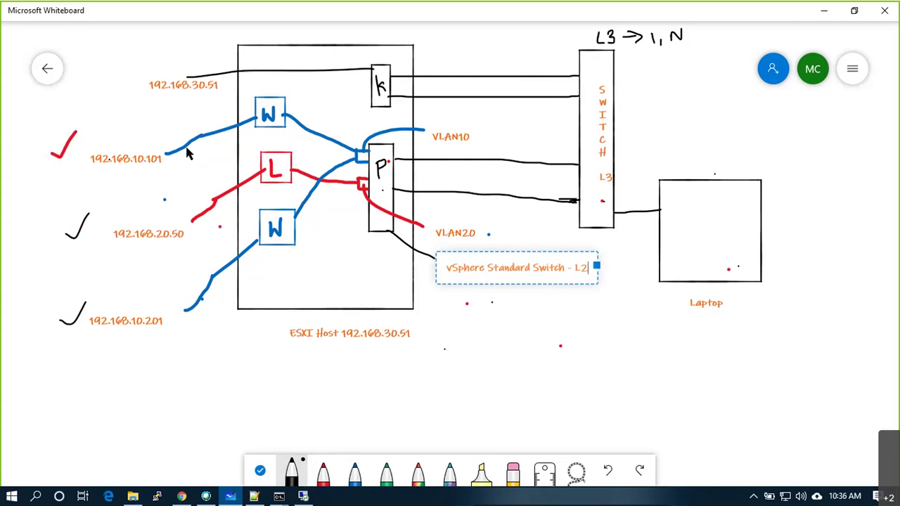
Underline 192.168.10.101, 192.168.10.201 and VLAN10, tick the ESXi host corner, and add a laptop connector line.
drag(116, 168, 137, 161)
drag(147, 332, 136, 332)
drag(412, 301, 423, 295)
drag(457, 145, 430, 148)
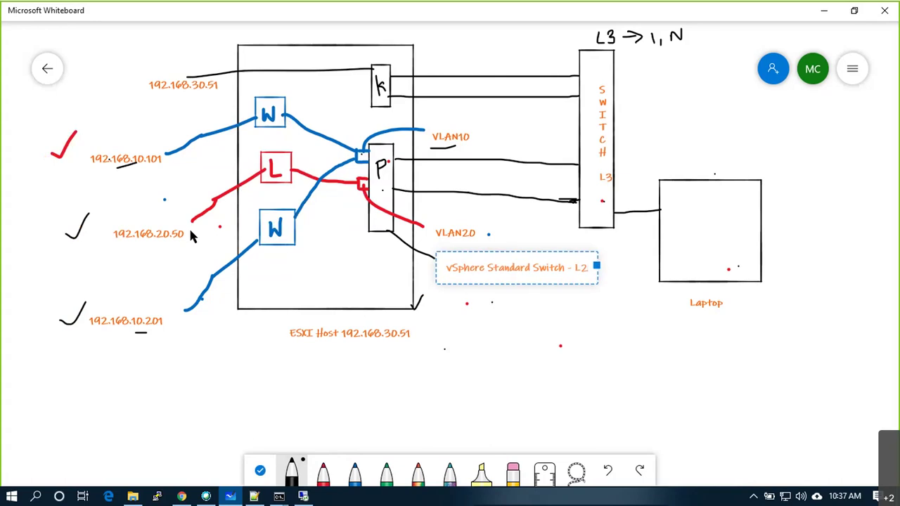
drag(109, 170, 160, 167)
drag(756, 285, 766, 311)
Add a text label 192.168.1.20 below the Laptop box and underline its end.
right_click(772, 293)
click(782, 279)
text(18)
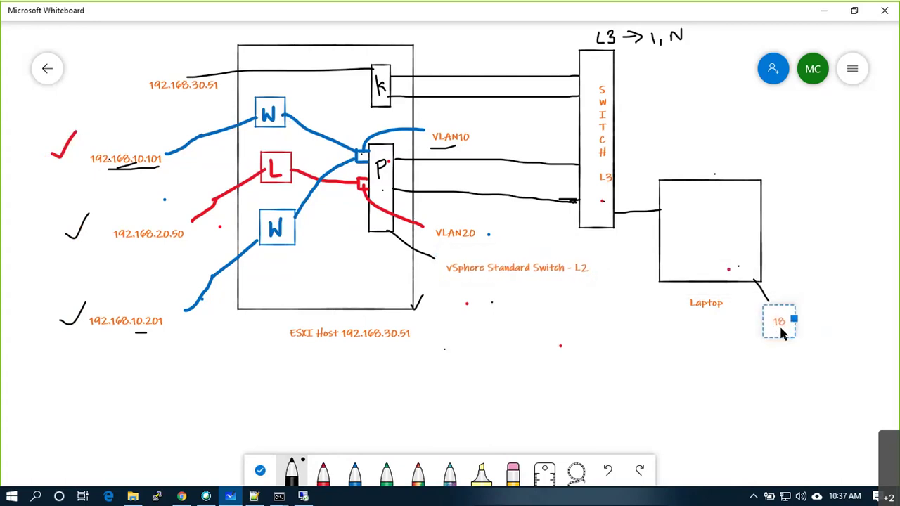
text(2.168.)
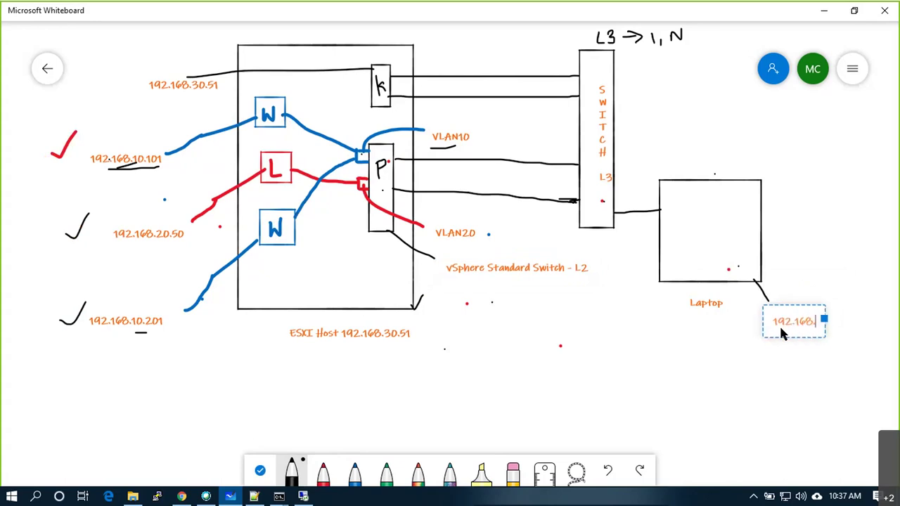
text(1.20)
click(836, 349)
drag(813, 333, 823, 331)
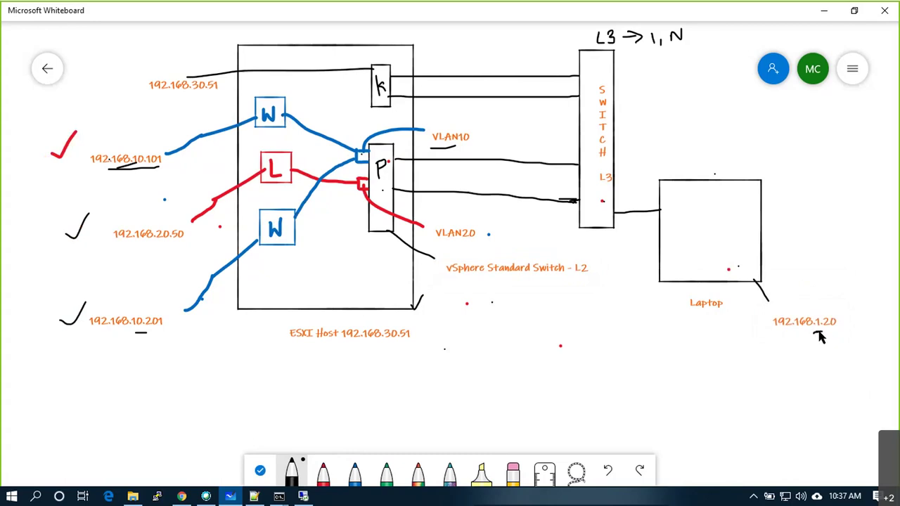
Add a text label 192.168.1.100 beside the L3 switch.
right_click(621, 127)
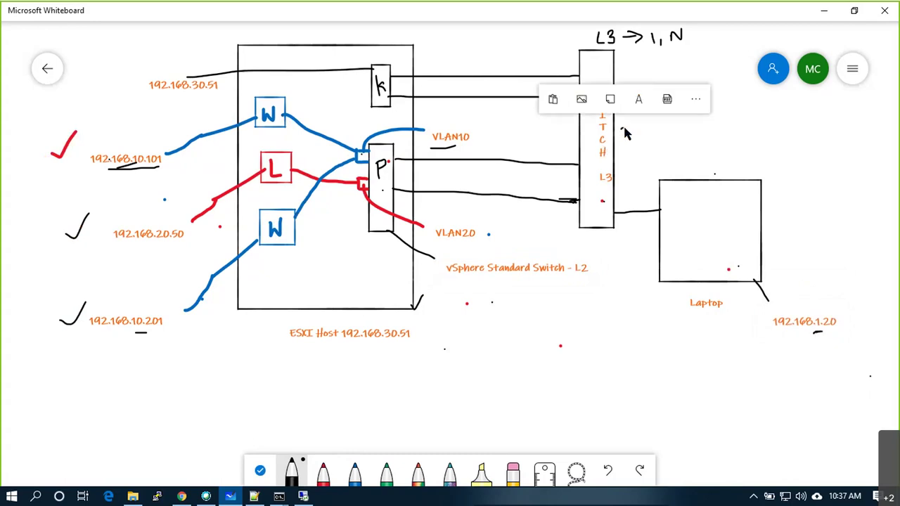
click(637, 98)
text(192.1)
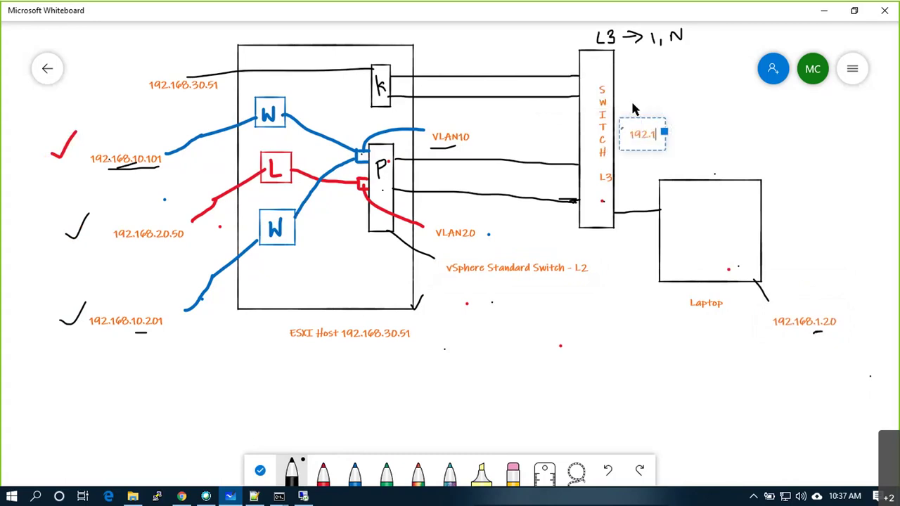
text(68.1.100)
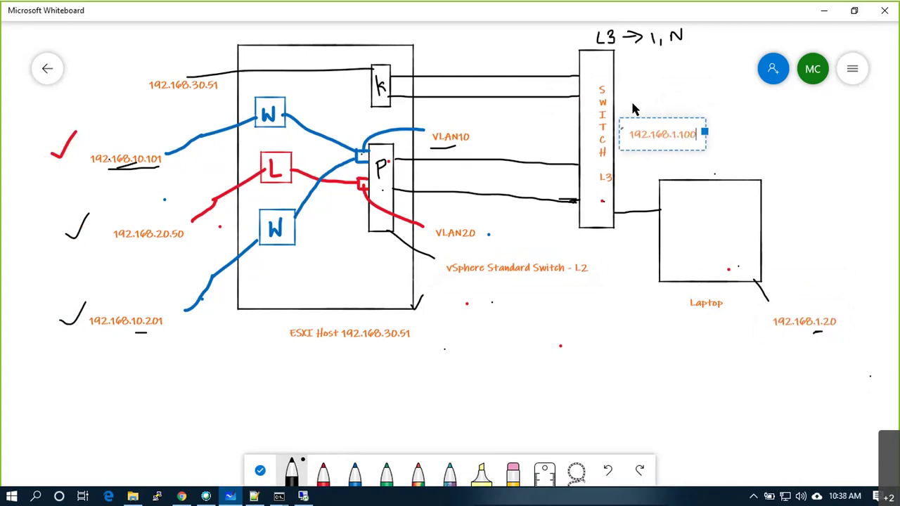
click(643, 299)
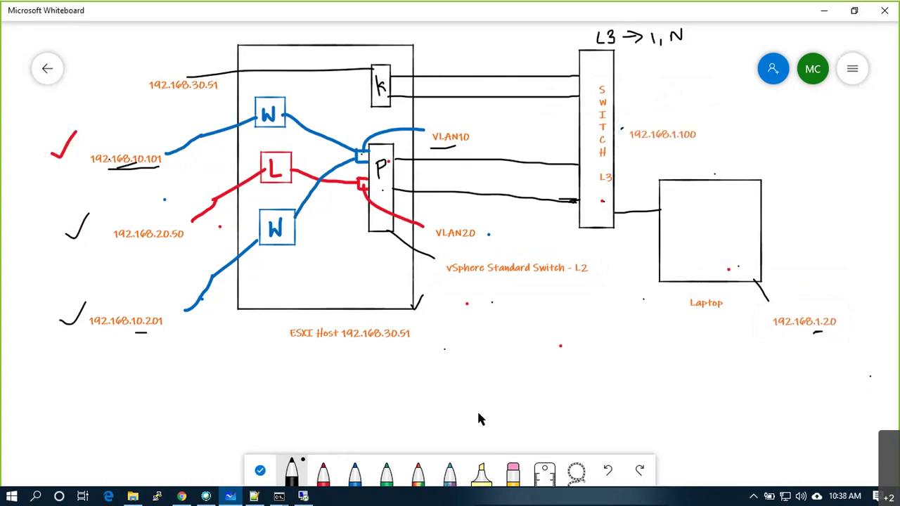
mouse_move(279, 496)
click(152, 400)
Run ipconfig, highlight gateway 192.168.1.100 and IPv4 address 192.168.1.20, and tick beside the switch.
text(ipconfig)
key(Return)
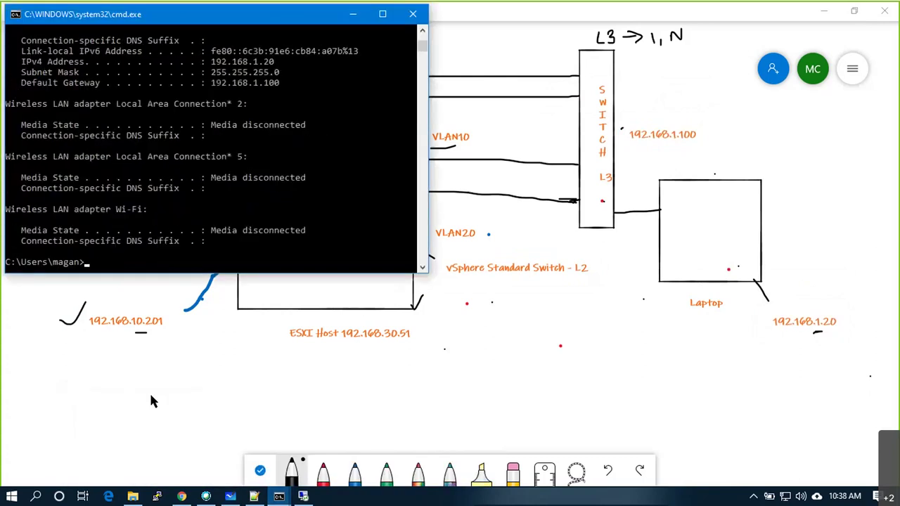
double_click(271, 84)
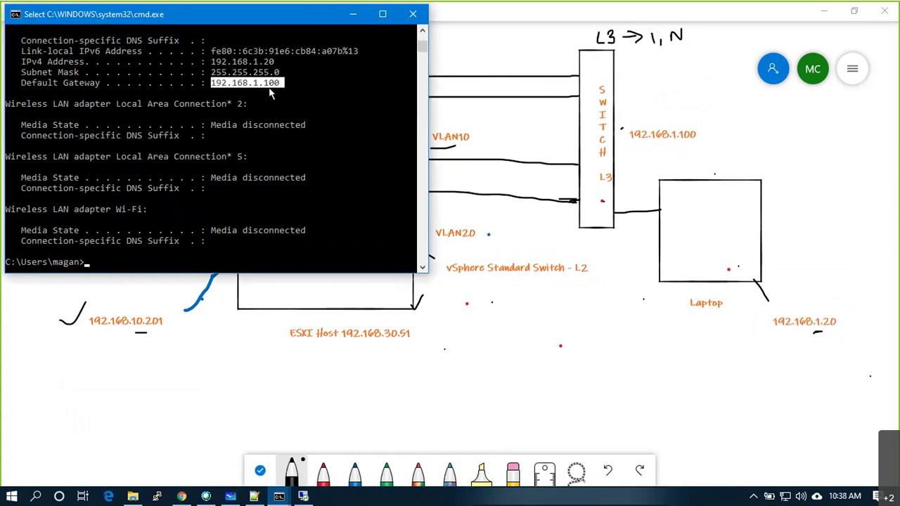
click(807, 329)
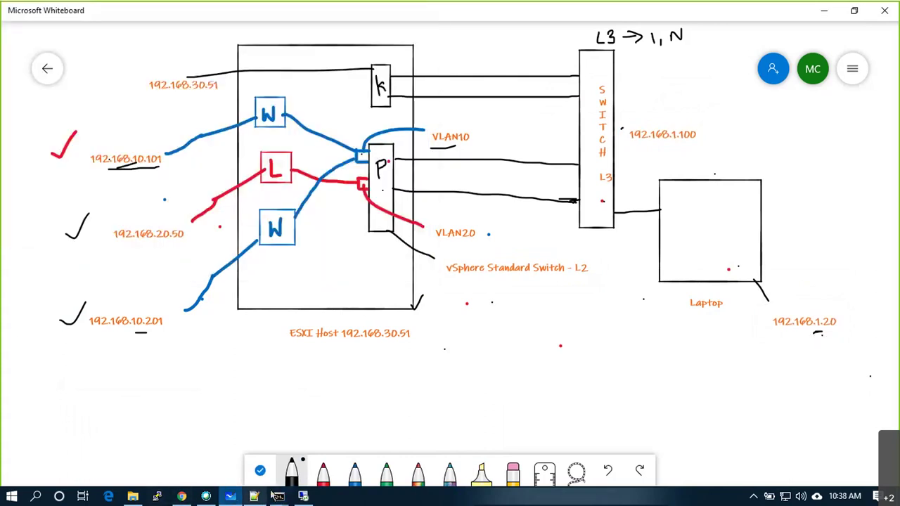
mouse_move(279, 497)
click(128, 450)
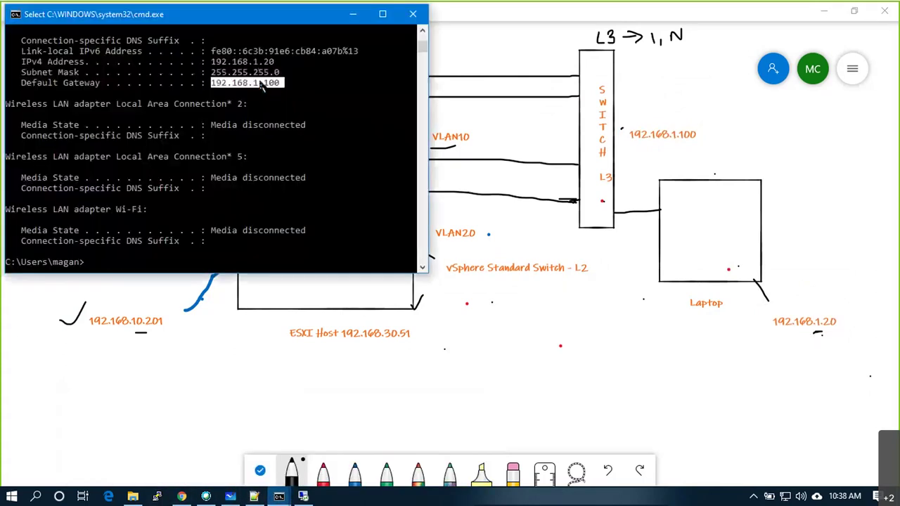
double_click(257, 62)
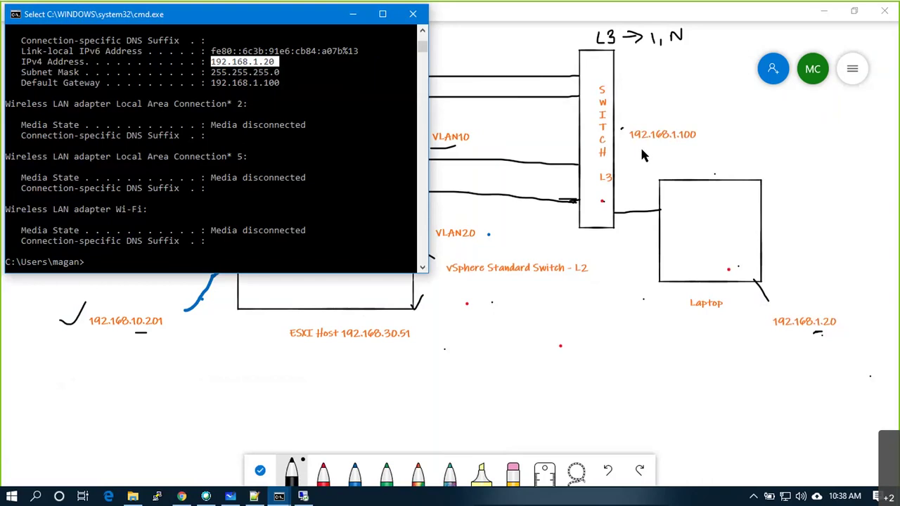
mouse_move(628, 96)
mouse_down()
mouse_move(644, 83)
mouse_move(652, 92)
mouse_up()
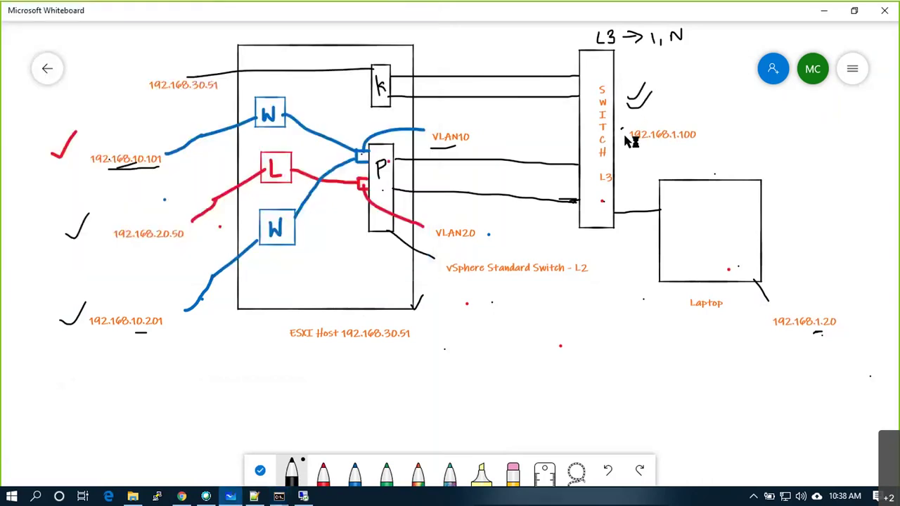
Draw a check and underline at the switch's 192.168.1.100 label and circle the laptop's 192.168.1.20.
drag(621, 129, 642, 121)
mouse_move(817, 313)
mouse_down()
mouse_move(765, 321)
mouse_move(781, 335)
mouse_move(841, 330)
mouse_move(852, 320)
mouse_move(819, 312)
mouse_up()
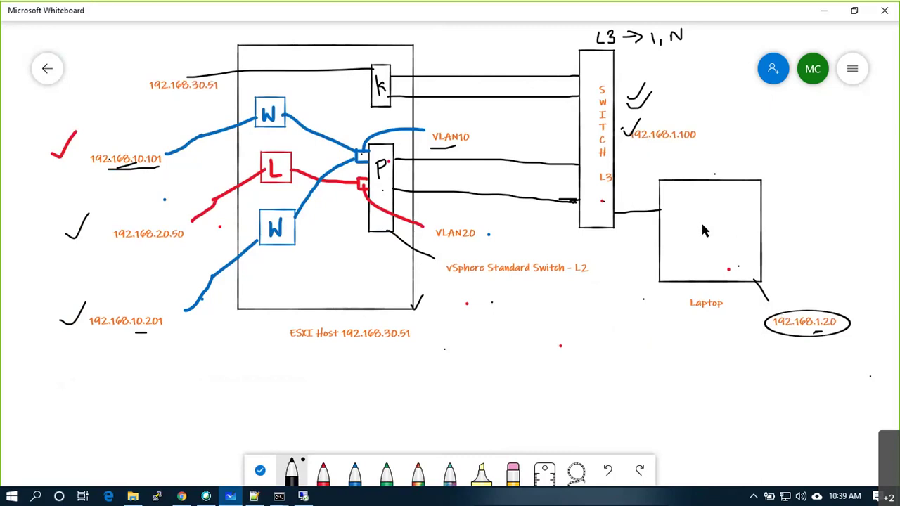
drag(697, 143, 679, 146)
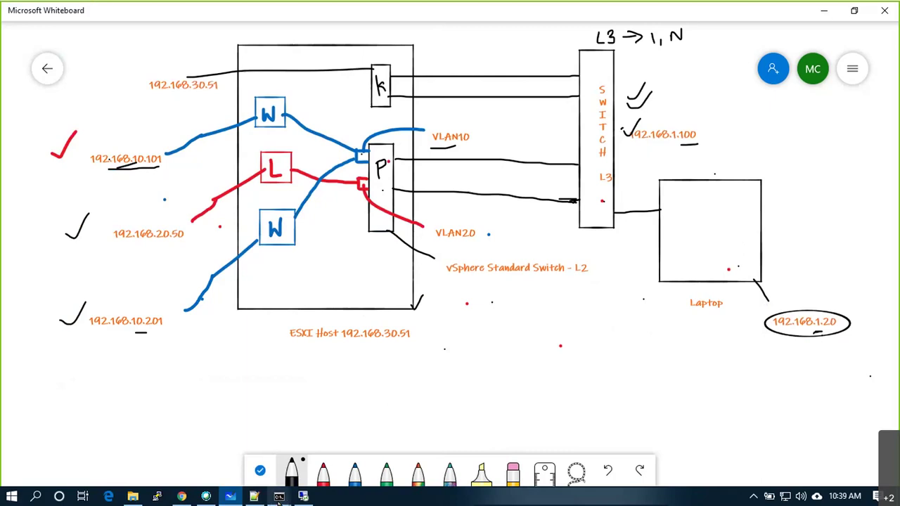
mouse_move(279, 496)
click(276, 432)
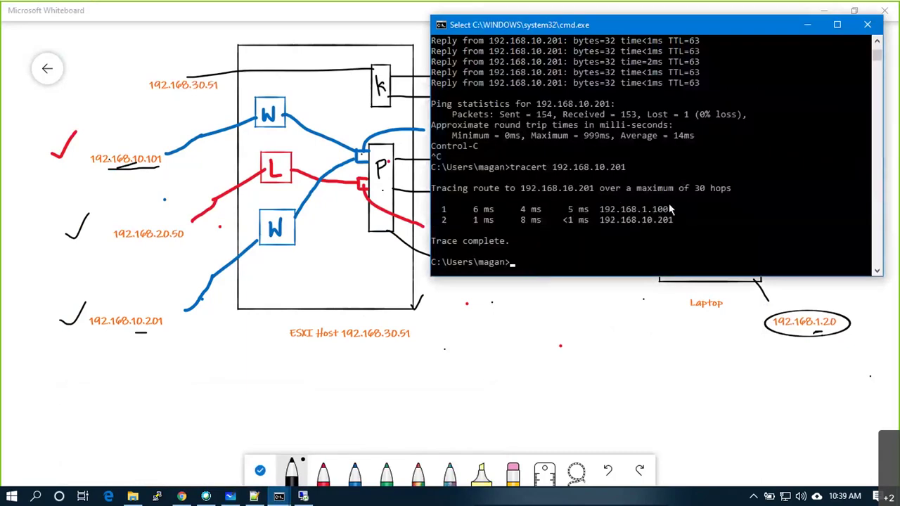
click(533, 168)
drag(554, 168, 631, 169)
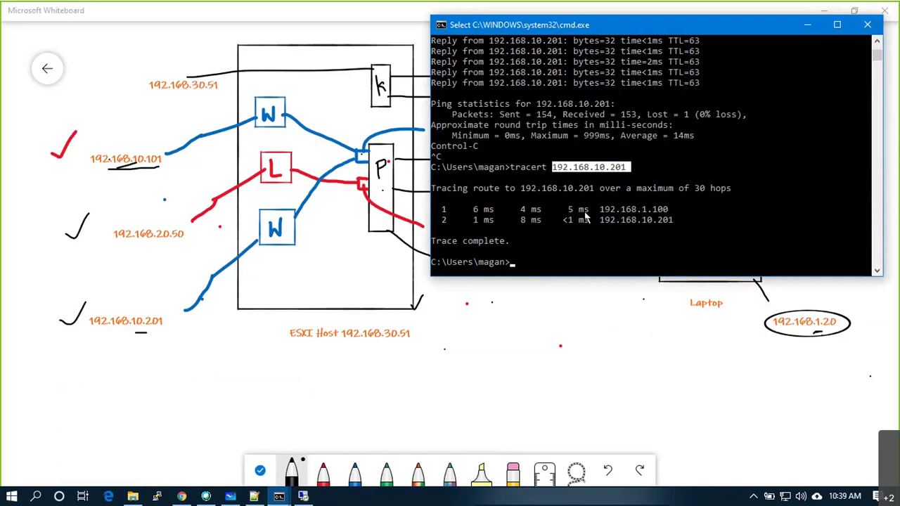
drag(511, 209, 541, 211)
drag(669, 217, 673, 218)
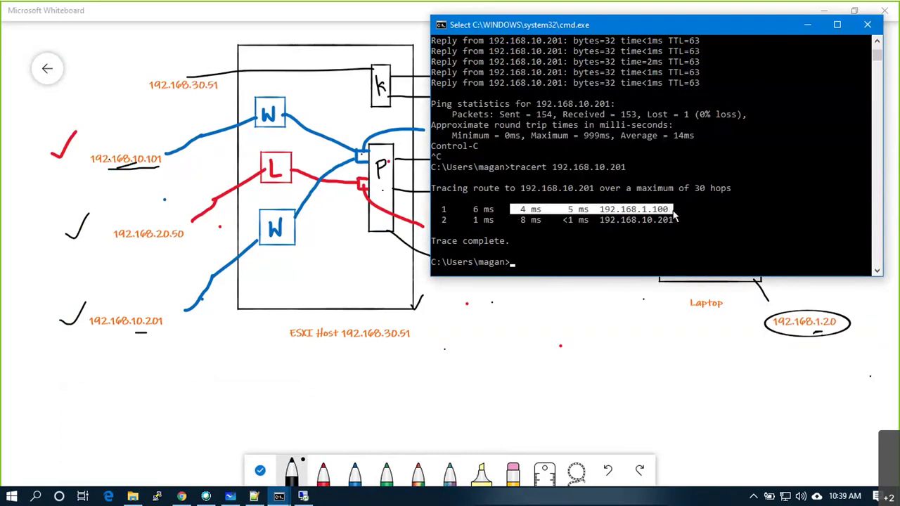
drag(606, 211, 720, 233)
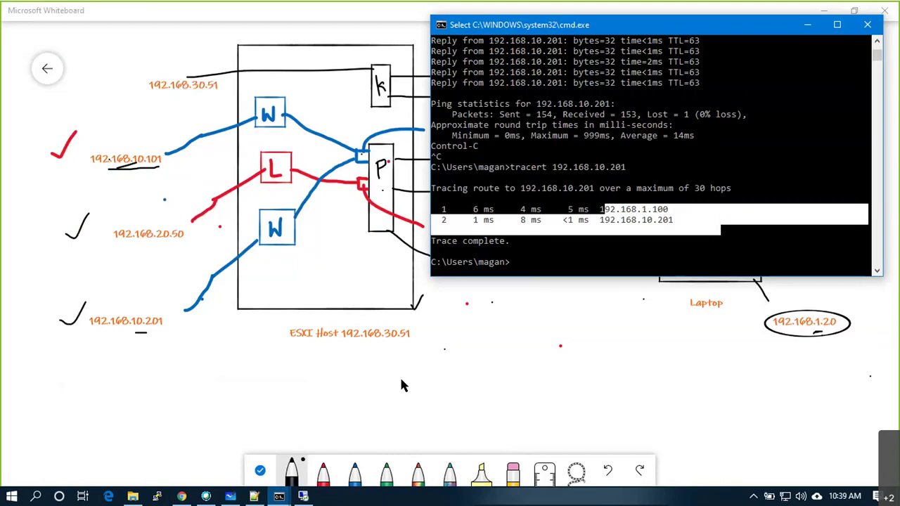
key(alt+Tab)
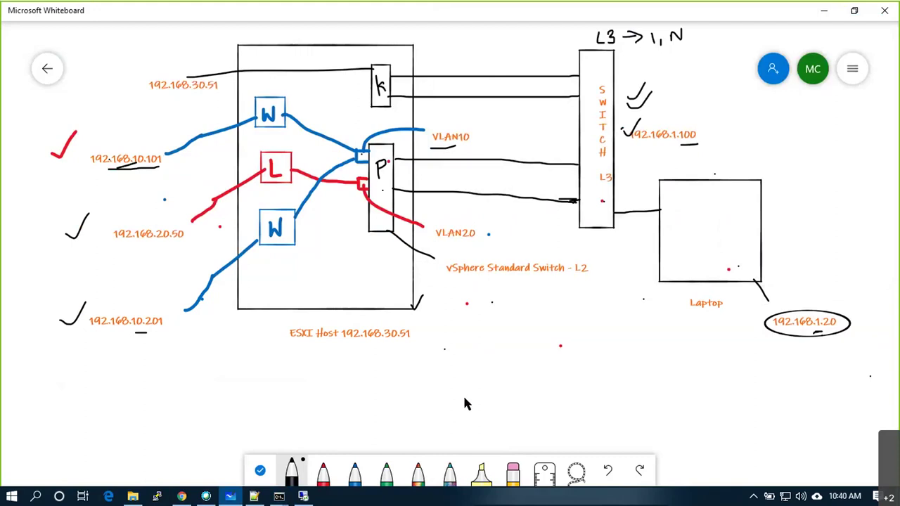
click(280, 497)
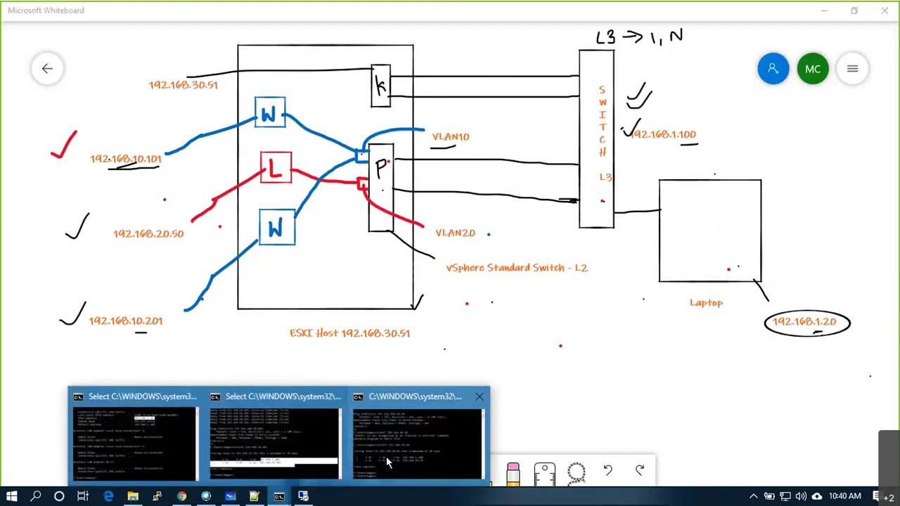
Add the line 'From One of the VM : 192.168.10.101 - Windows1' to the traffic notes.
click(256, 497)
click(474, 196)
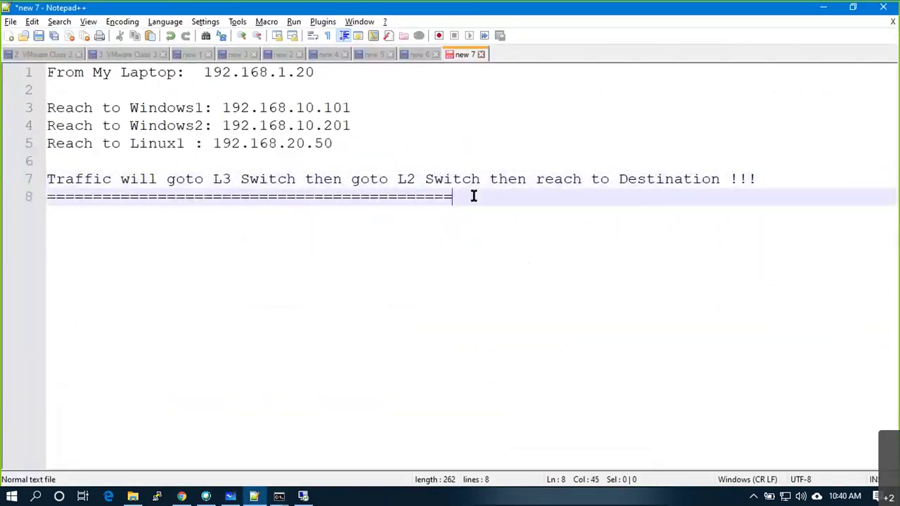
key(Return)
text(From O)
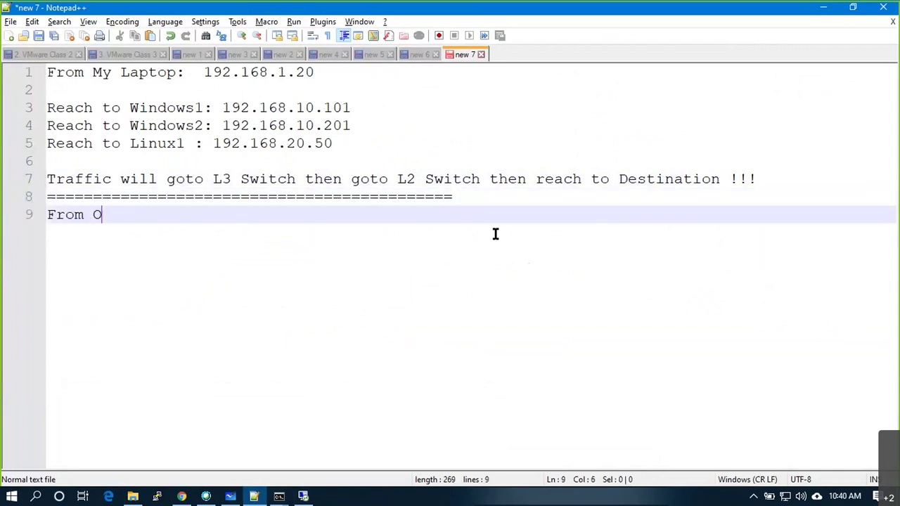
text(ne of the )
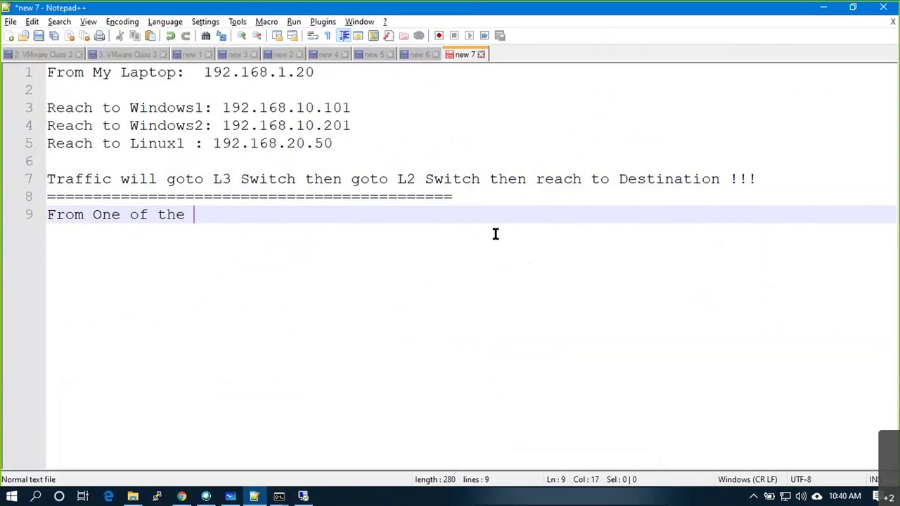
text(VM : 192.168.1)
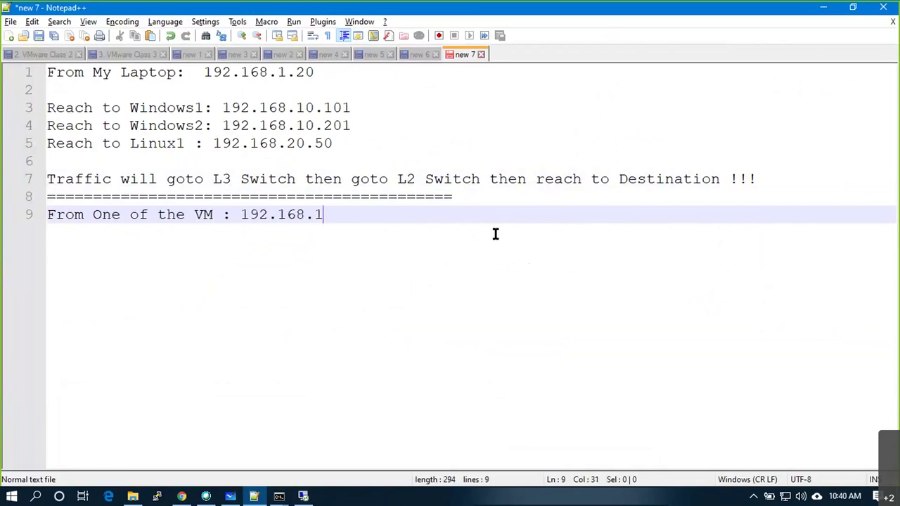
text(0.101 - Wid)
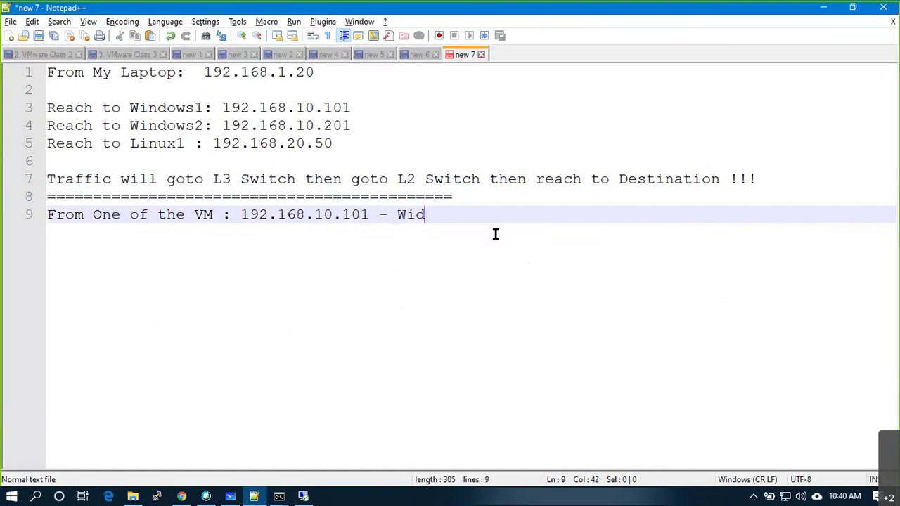
key(BackSpace)
text(n)
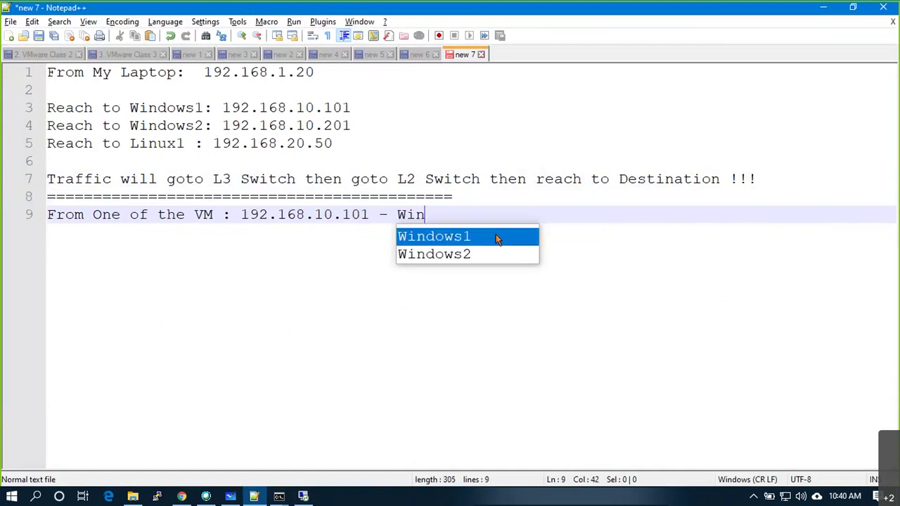
key(Return)
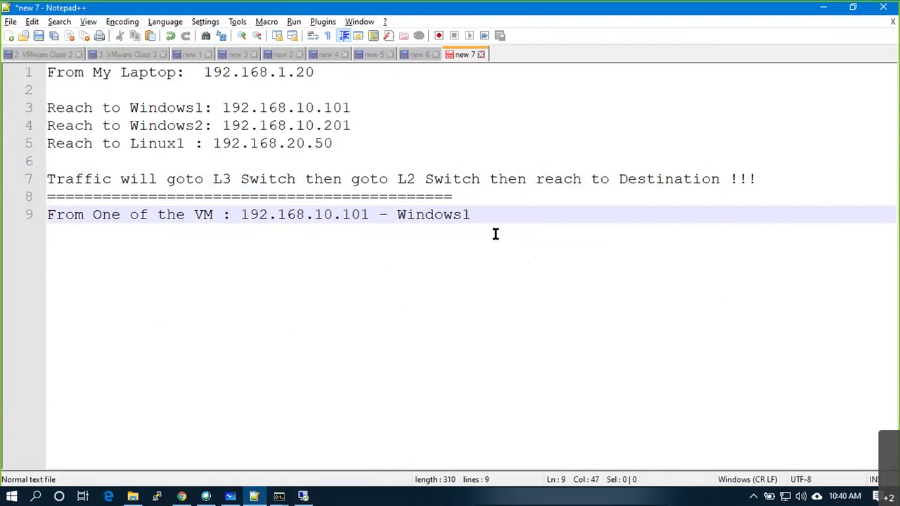
Add 'Reach to Windows2 : 192.168.10.20 --------------- This will be L2 Traffic'.
key(Return)
text(Rea)
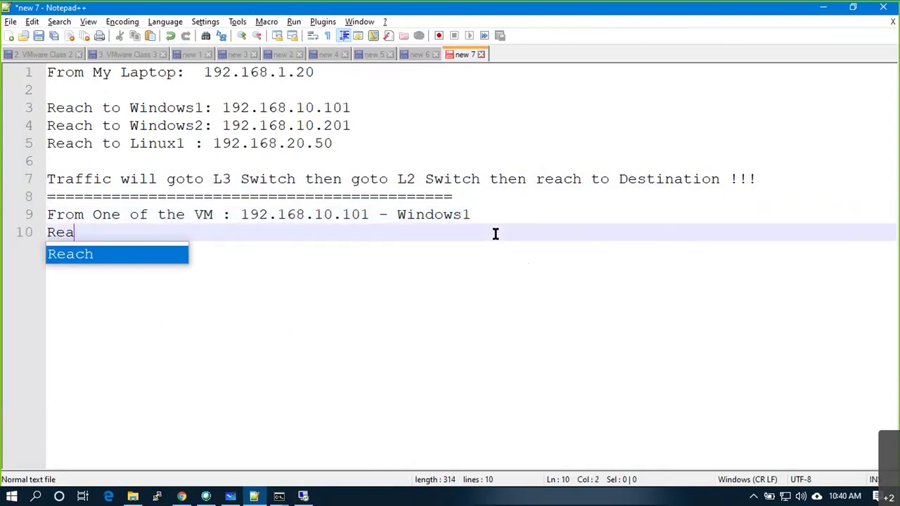
text(ch to Windows)
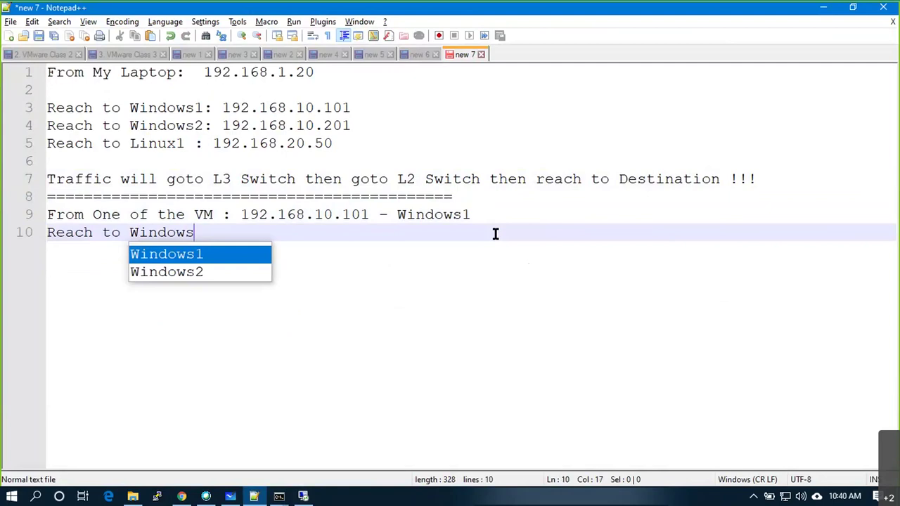
key(Escape)
text(2)
key(BackSpace)
key(BackSpace)
text(s)
key(Down)
key(Return)
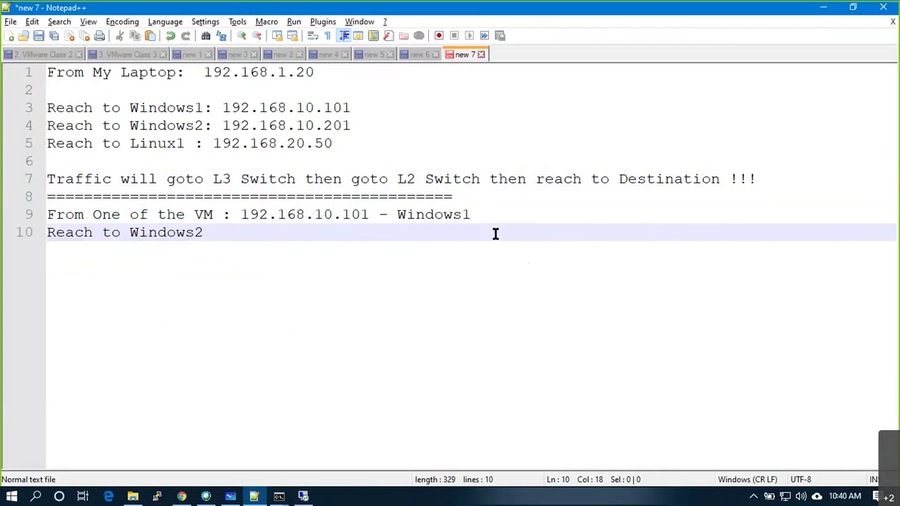
text(: 192.168.10.20 --------------- This wo)
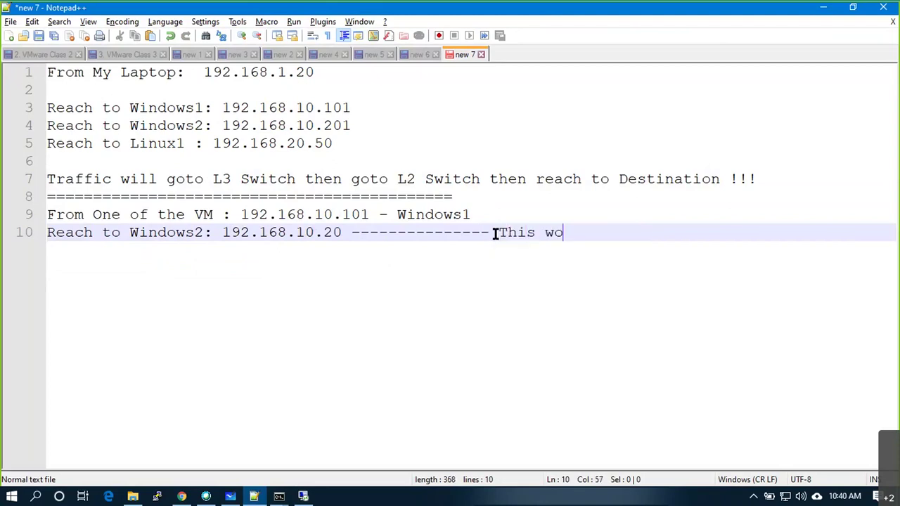
key(BackSpace)
key(BackSpace)
text(will be L2 Tr)
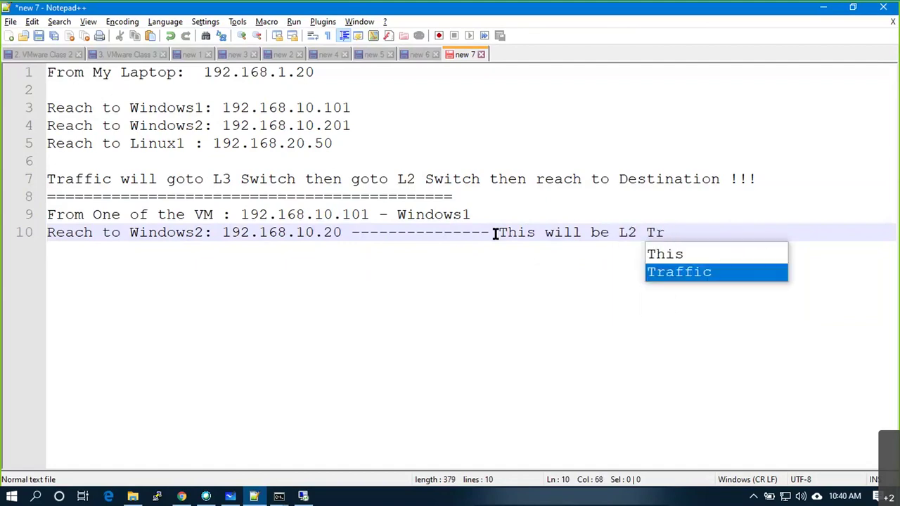
key(Return)
key(Return)
Add 'Reach to Linux1 : 192.168.20.50 ---...--- This will be L3 Traffic'.
text(Reach to Lnu)
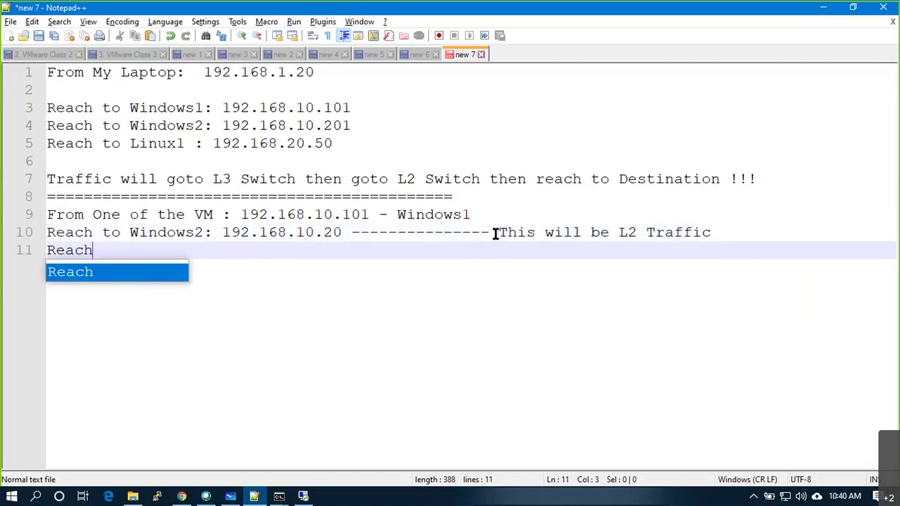
key(BackSpace)
key(BackSpace)
key(BackSpace)
text(Lui)
key(BackSpace)
key(BackSpace)
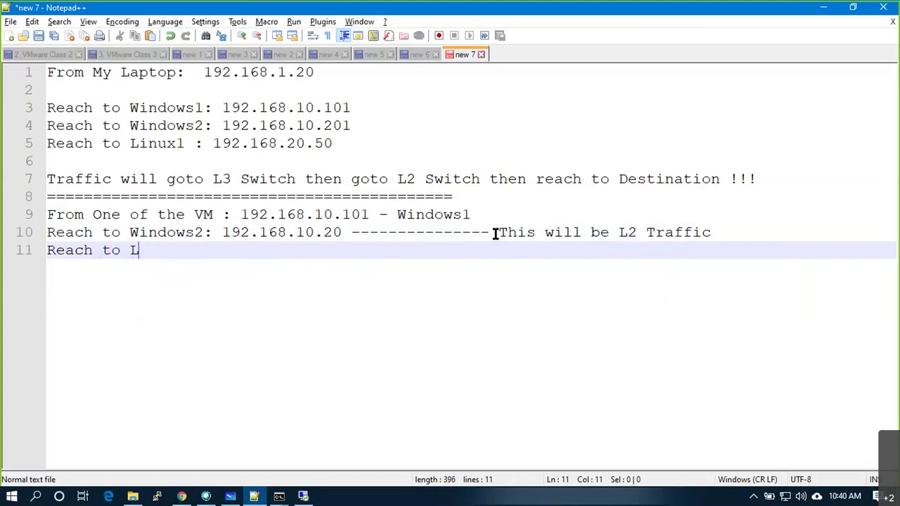
text(inux)
key(BackSpace)
text(1)
key(BackSpace)
text(: 192.168)
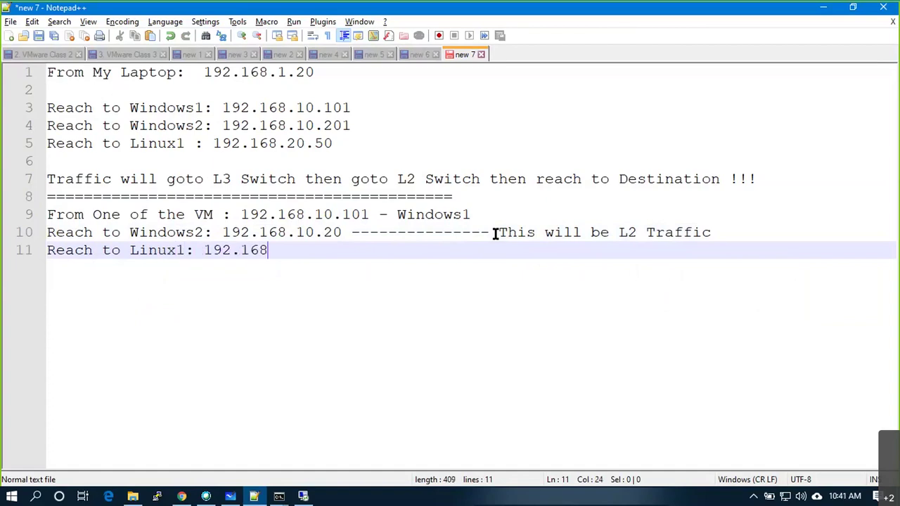
text(.20.50 --)
key(BackSpace)
key(BackSpace)
key(BackSpace)
text(-  -----------------Thi)
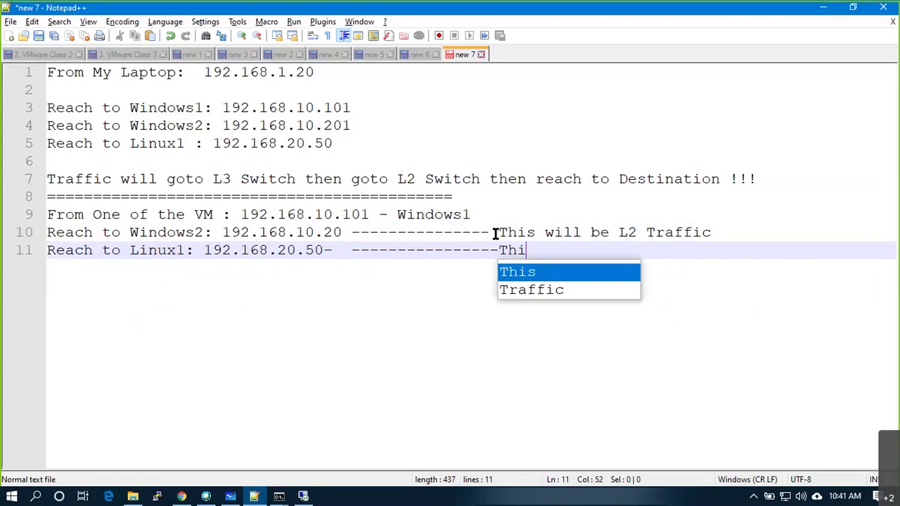
text(s will be L3 Traffic)
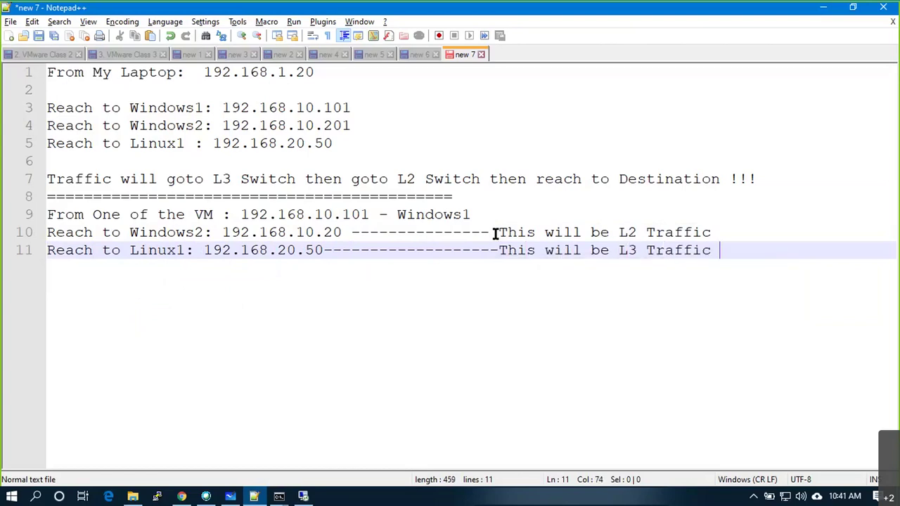
key(BackSpace)
Append '( Means request goes to Main physical Switch and comeback)' to the Linux1 line.
text(( Means)
text( th)
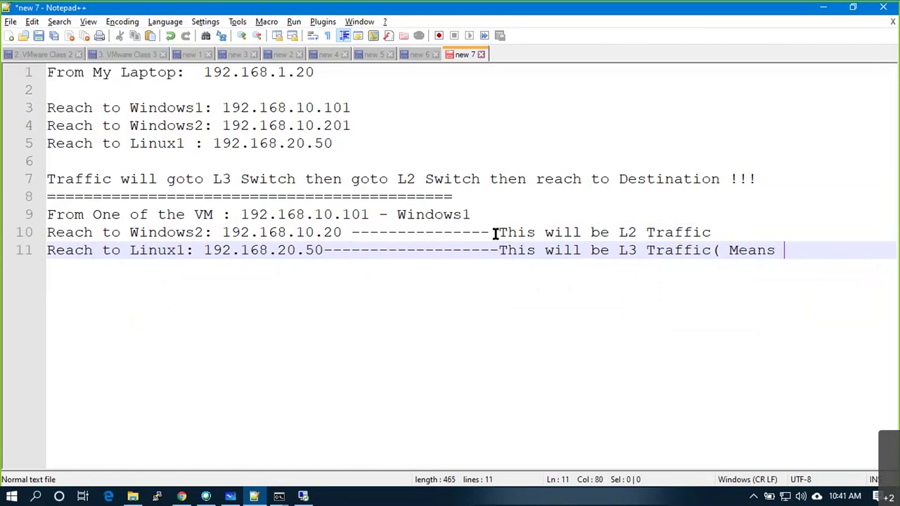
key(BackSpace)
key(BackSpace)
text(request goes to Main S)
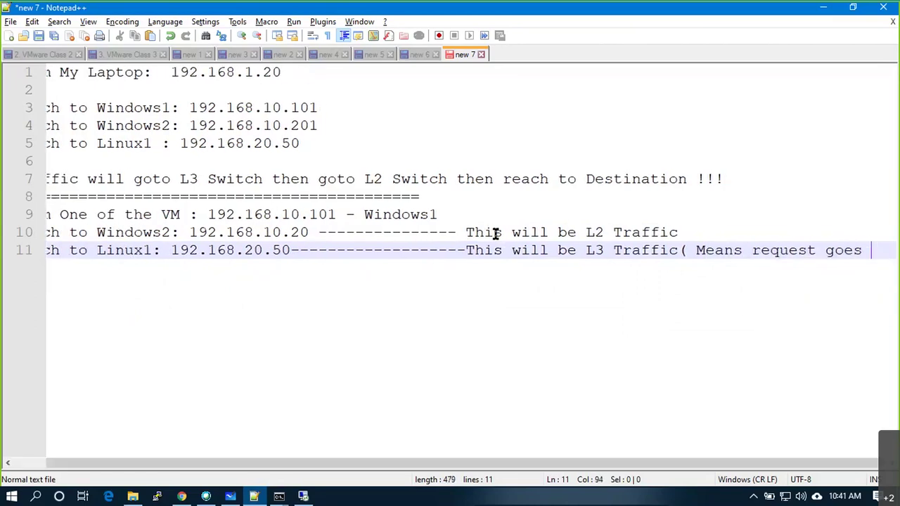
text(w)
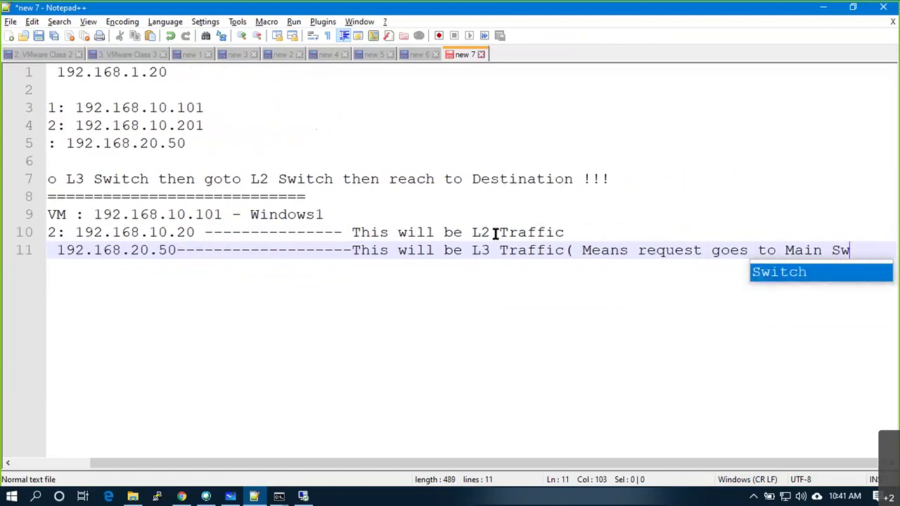
key(BackSpace)
key(BackSpace)
text(physical Swt)
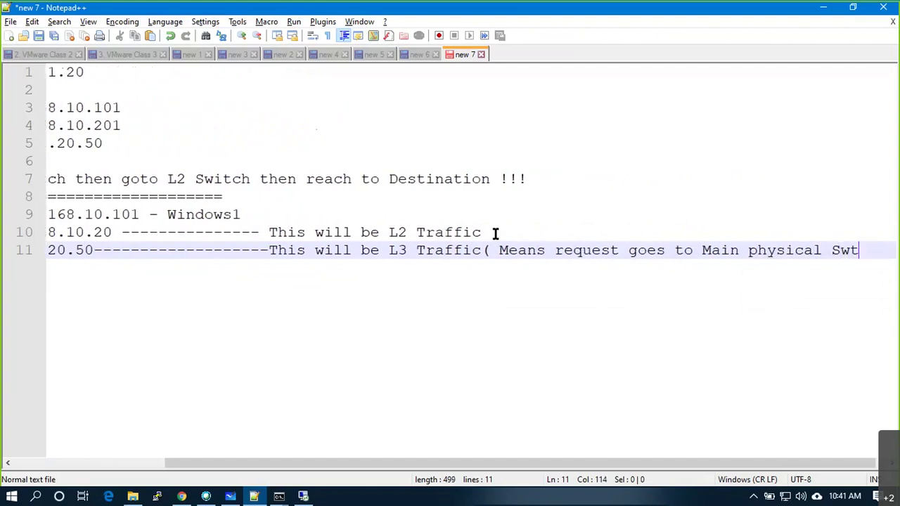
key(BackSpace)
text(itch an)
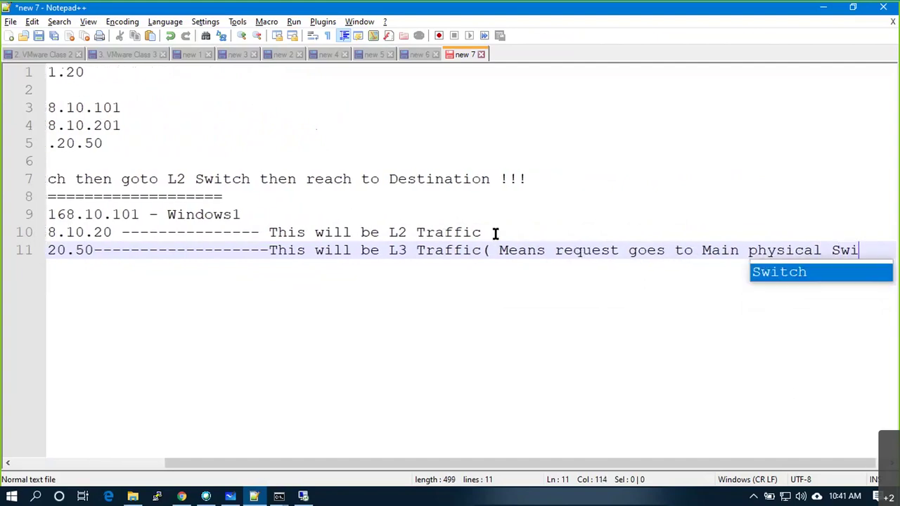
text(d comeback))
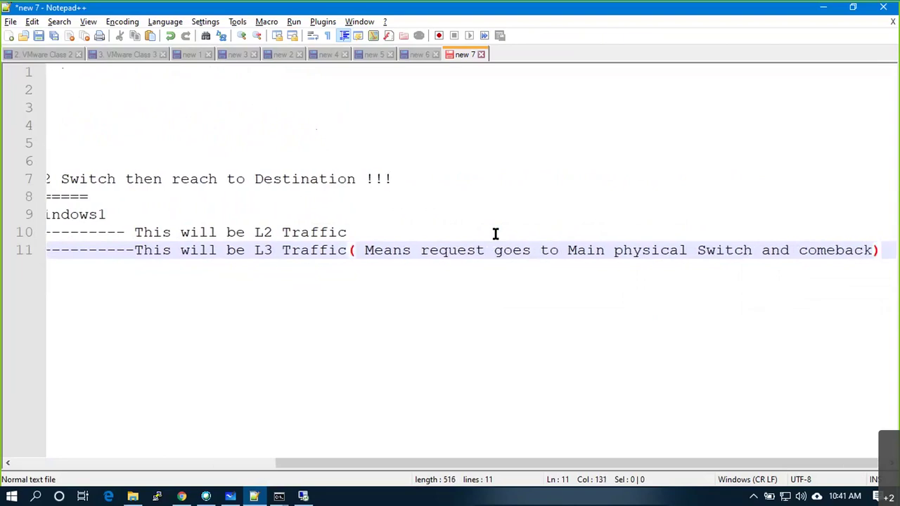
key(Return)
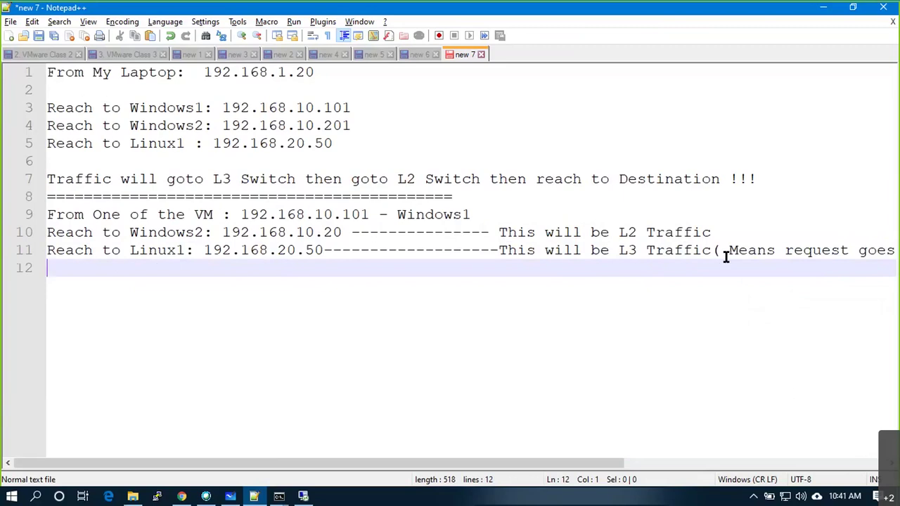
Move the explanation onto its own line, add blank lines, and insert an '=' separator row.
click(712, 254)
key(Return)
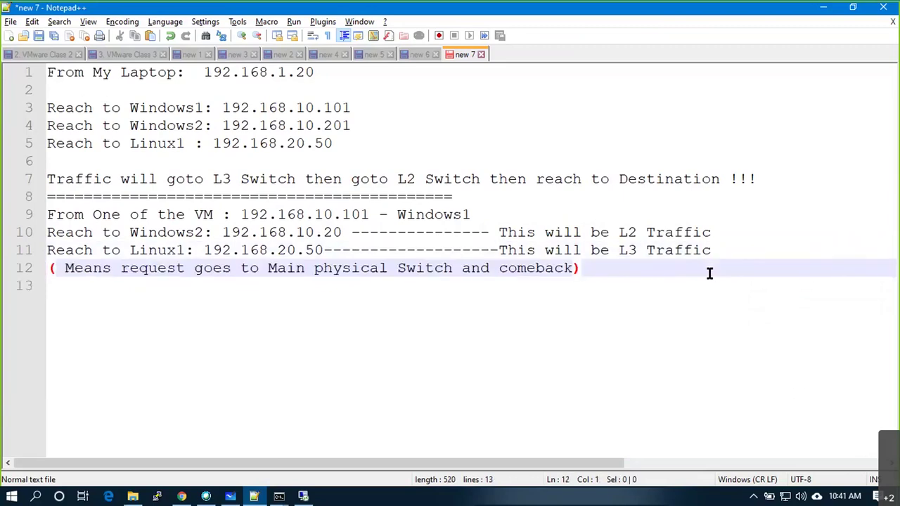
click(725, 244)
key(Up)
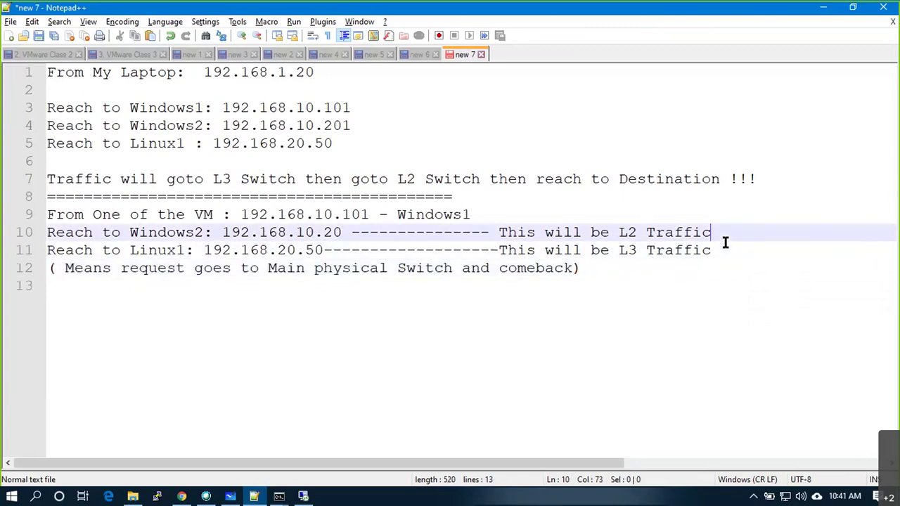
key(Return)
click(658, 296)
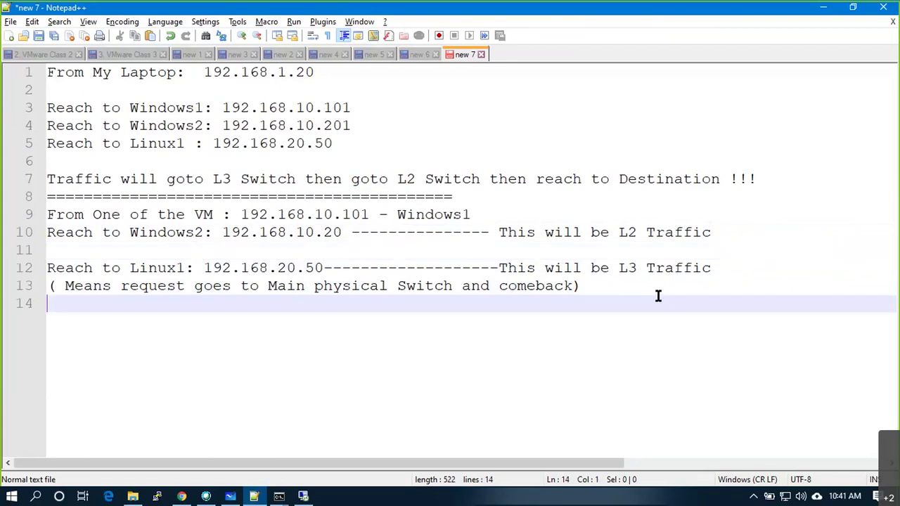
text(=====================)
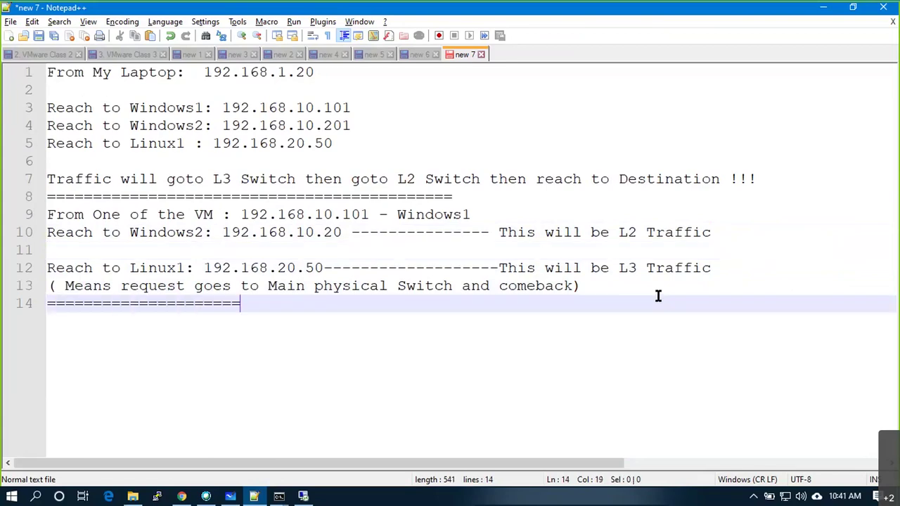
text(=====================================)
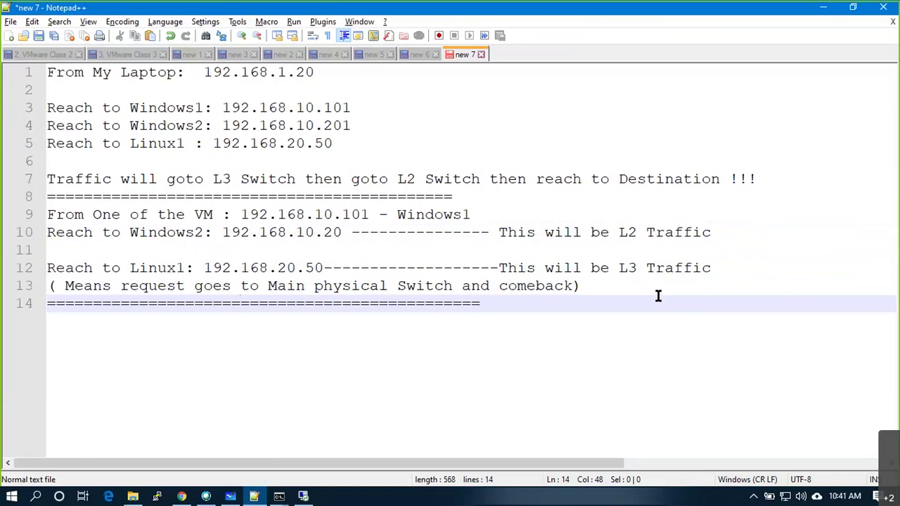
click(659, 284)
key(Return)
key(Return)
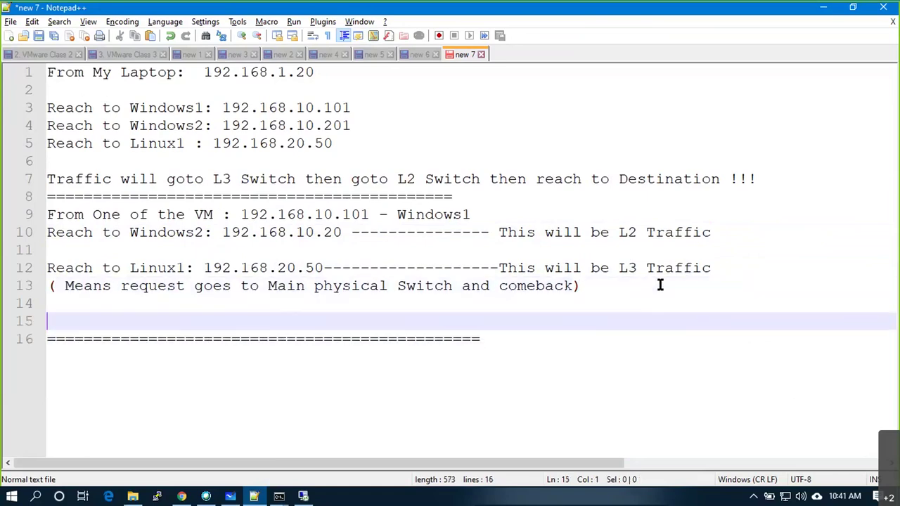
Add 'Reach to Laptop : 192.168.1.20 ---------------- This wil be again L3 Traffic'.
text(Reach to Lp)
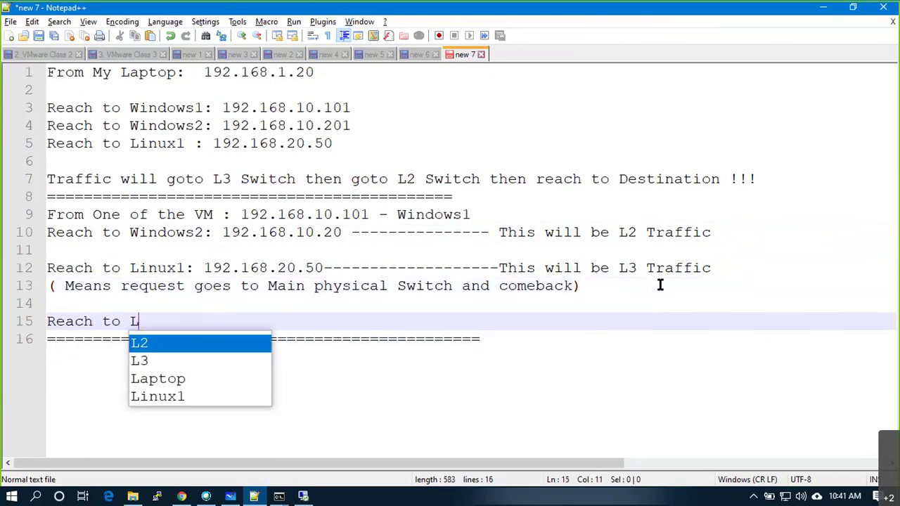
key(BackSpace)
text(a)
key(Return)
text(: 192.168.1.20 ---)
key(BackSpace)
key(BackSpace)
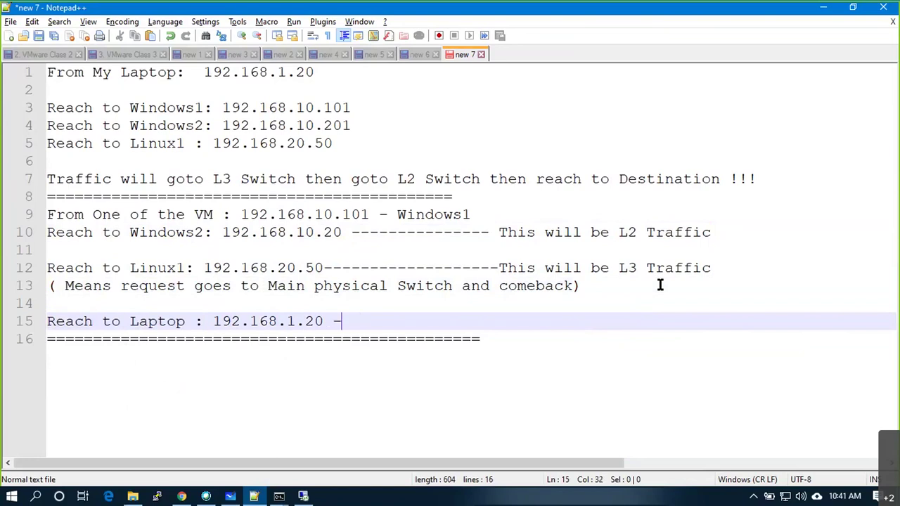
text(-------------- from)
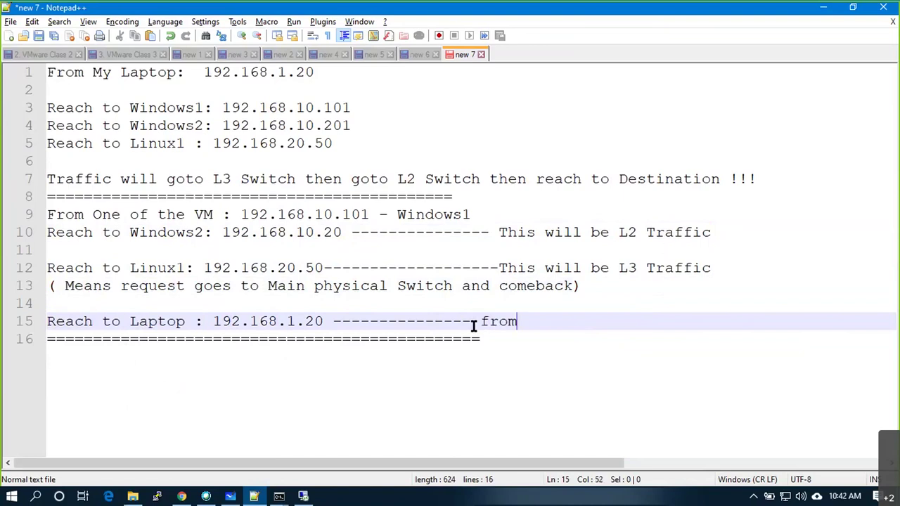
key(BackSpace)
key(BackSpace)
key(BackSpace)
key(BackSpace)
text(Thi)
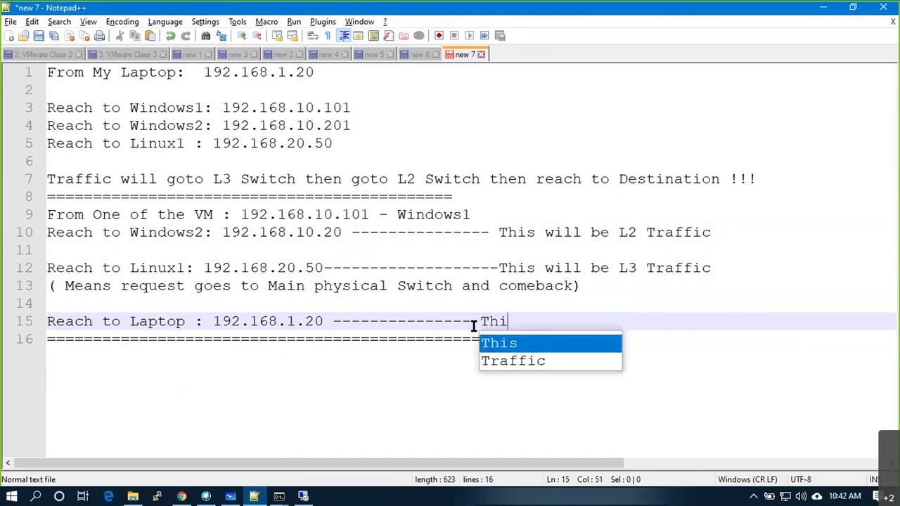
text(s iwll)
key(BackSpace)
key(BackSpace)
key(BackSpace)
key(BackSpace)
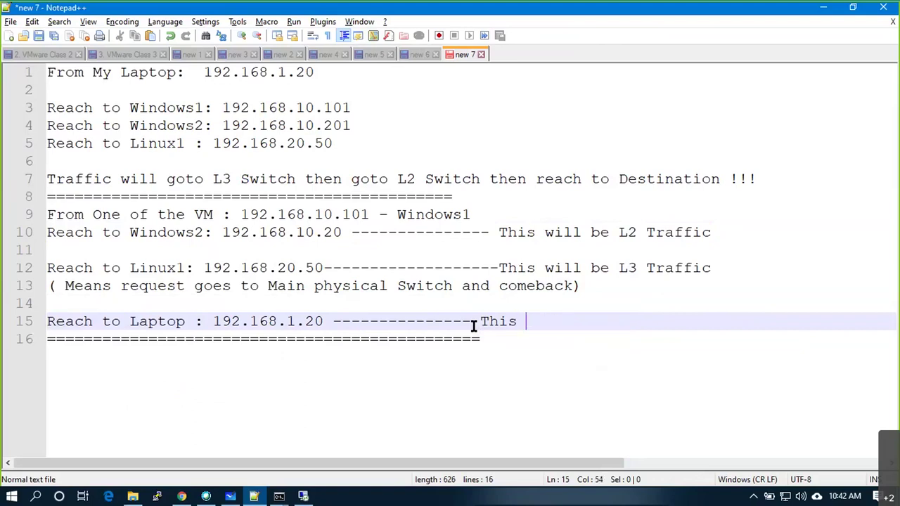
text(wil be again )
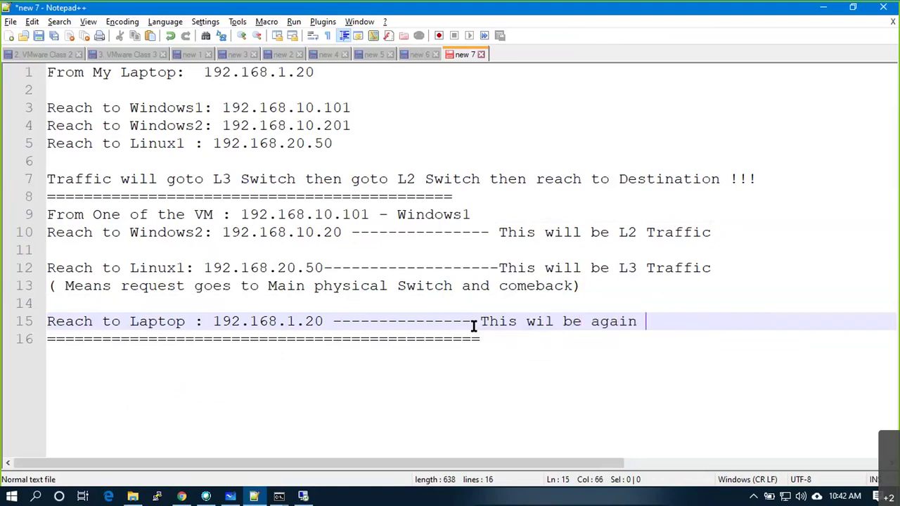
text(L3 Traffic)
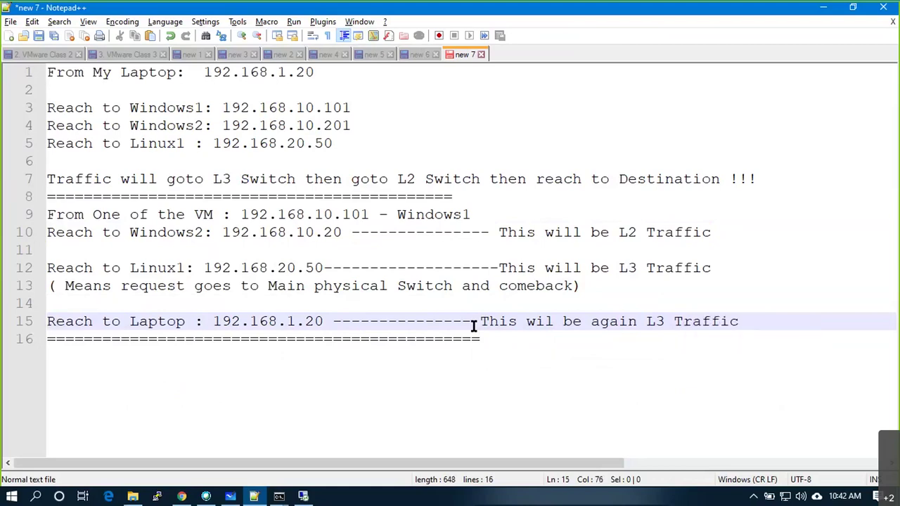
Draw a check mark by the Laptop box, then select the new laptop line in Notepad++.
key(alt+Tab)
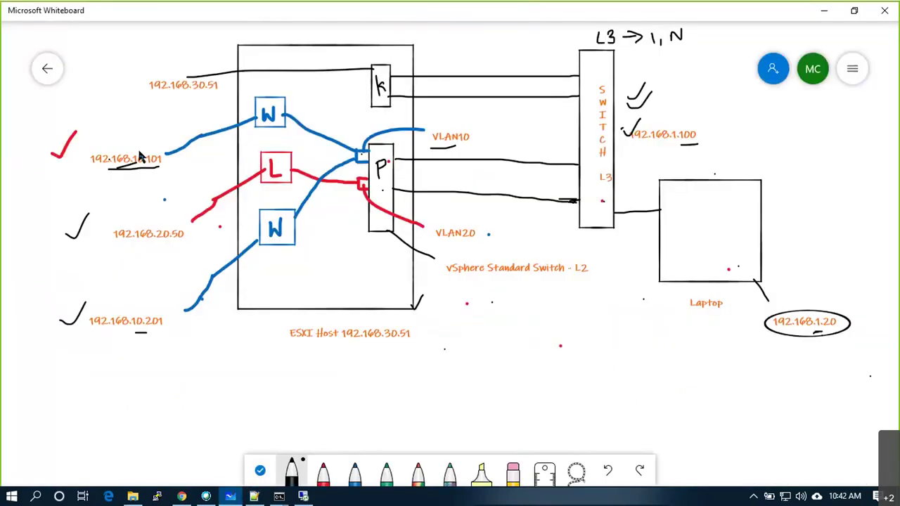
drag(789, 271, 808, 255)
key(alt+Tab)
drag(738, 321, 39, 323)
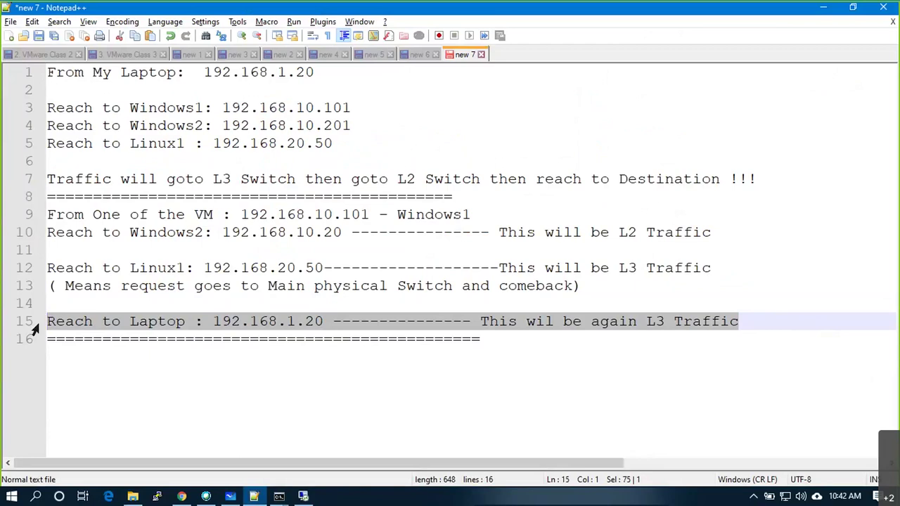
click(75, 322)
drag(568, 293, 42, 217)
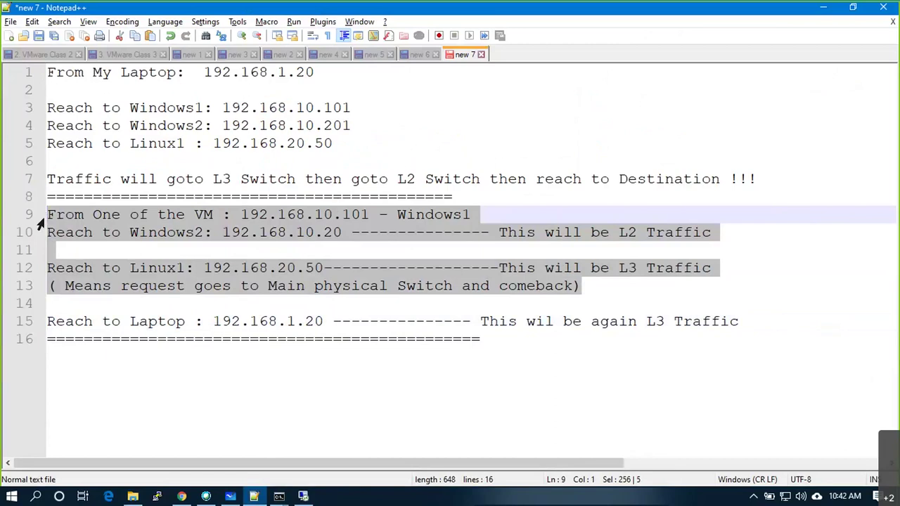
double_click(431, 214)
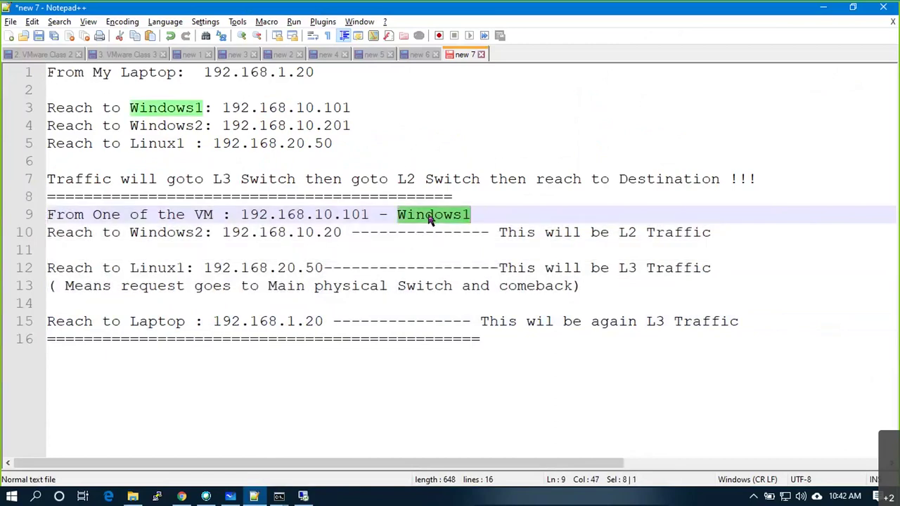
click(472, 214)
drag(470, 215, 52, 210)
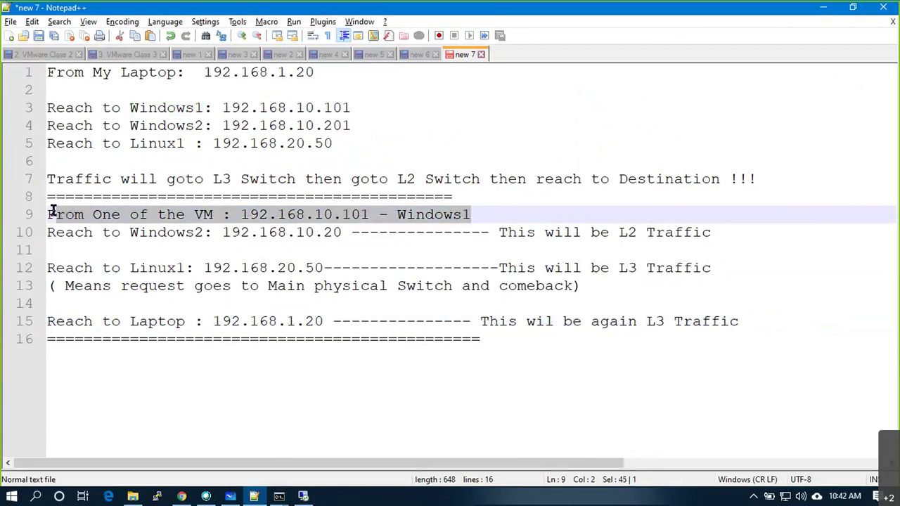
drag(753, 246, 90, 225)
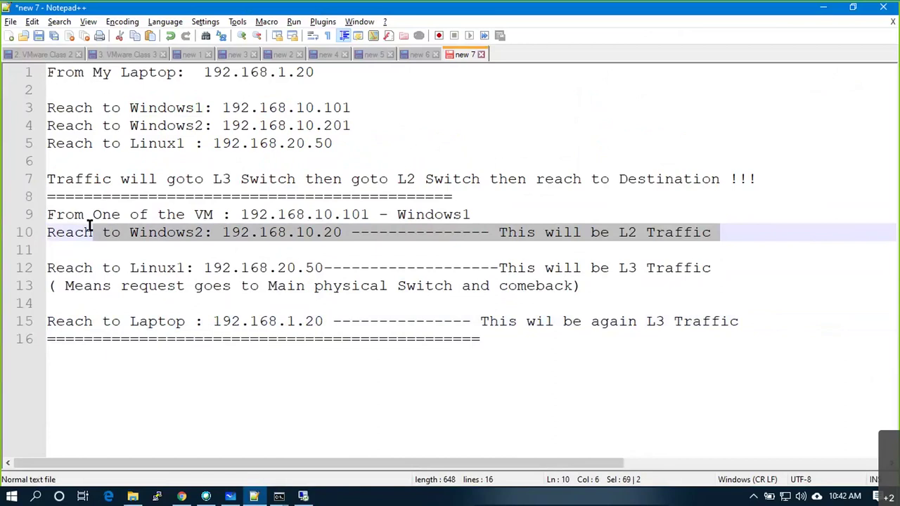
drag(470, 215, 164, 213)
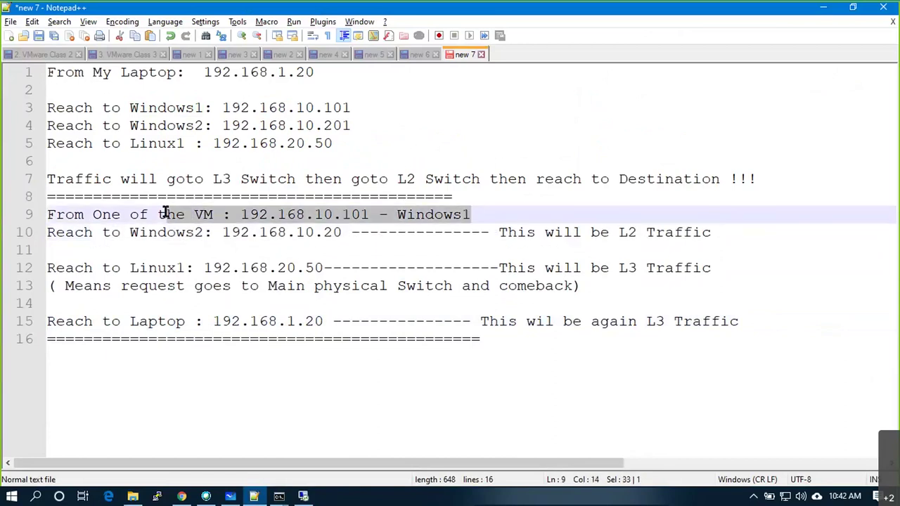
drag(733, 294, 129, 267)
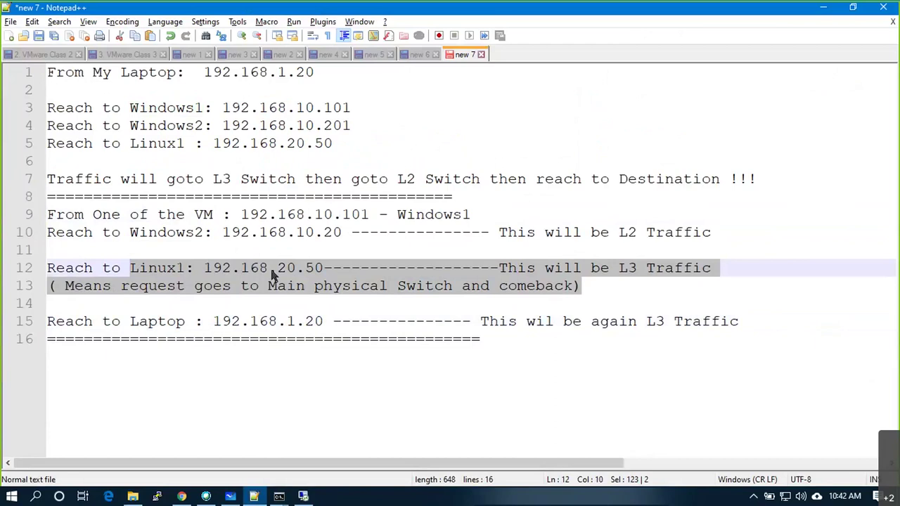
key(alt+Tab)
key(alt+Tab)
key(alt+Tab)
key(alt+Tab)
key(alt+Tab)
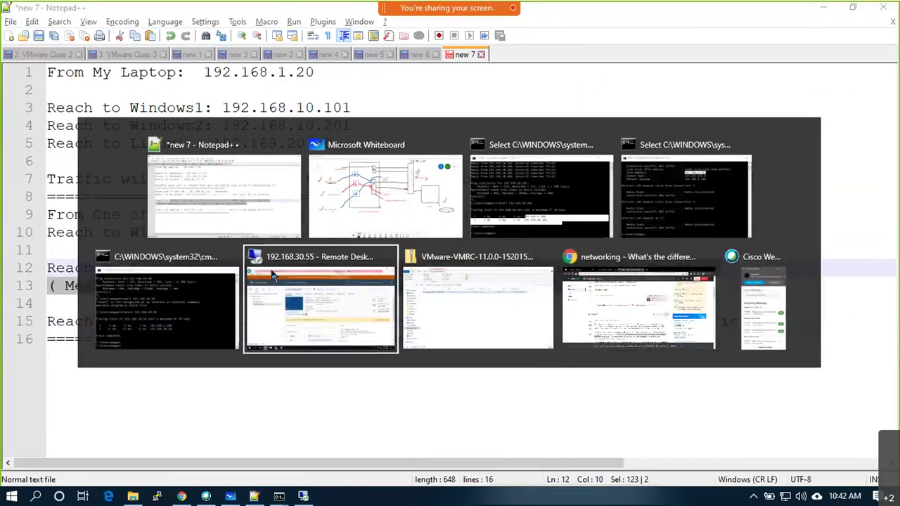
Show WindowsS1's summary, minimize the WindowsS2 console, and start WindowsS1's remote console.
click(273, 274)
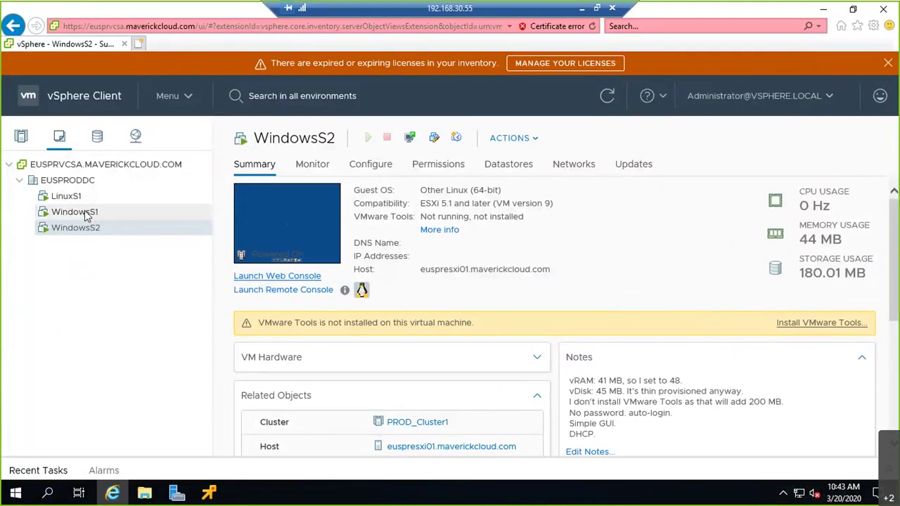
click(119, 212)
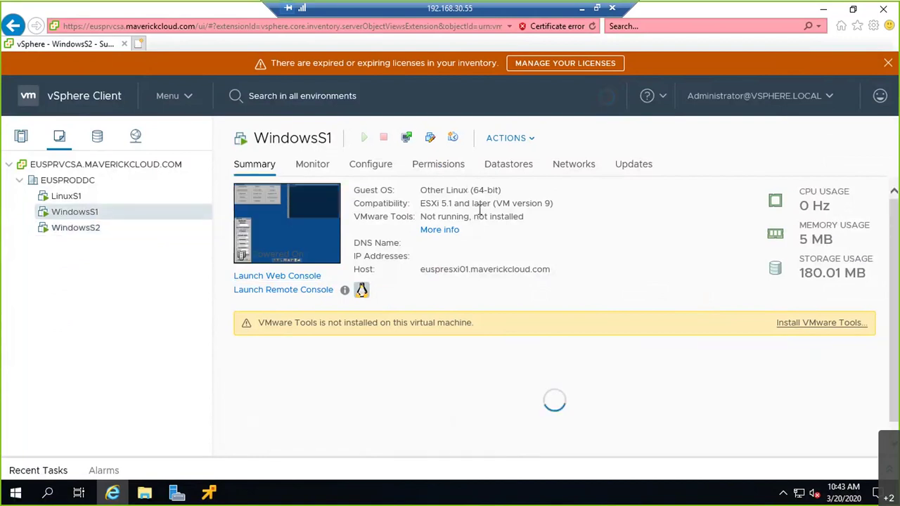
click(210, 492)
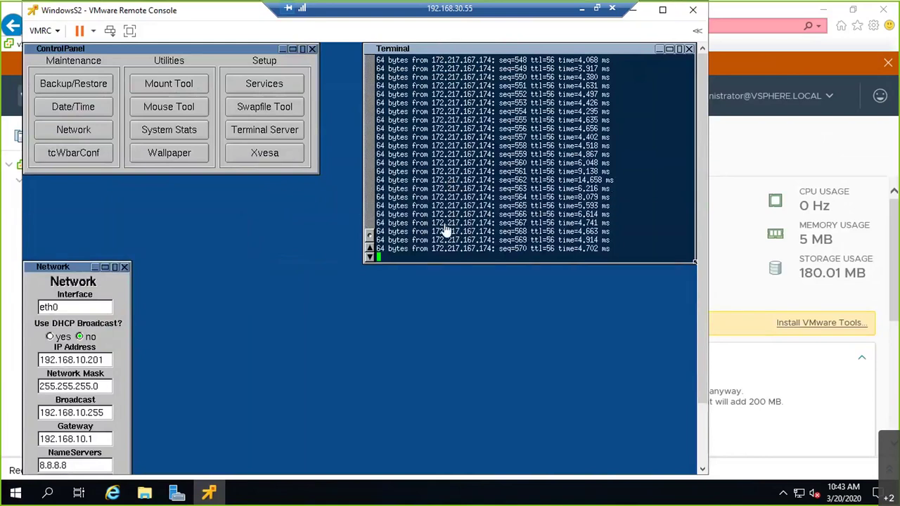
click(637, 15)
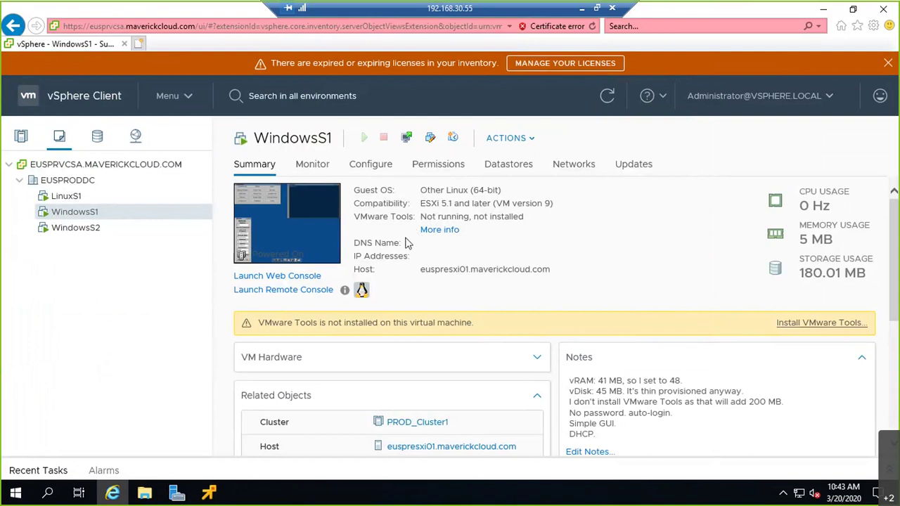
click(279, 293)
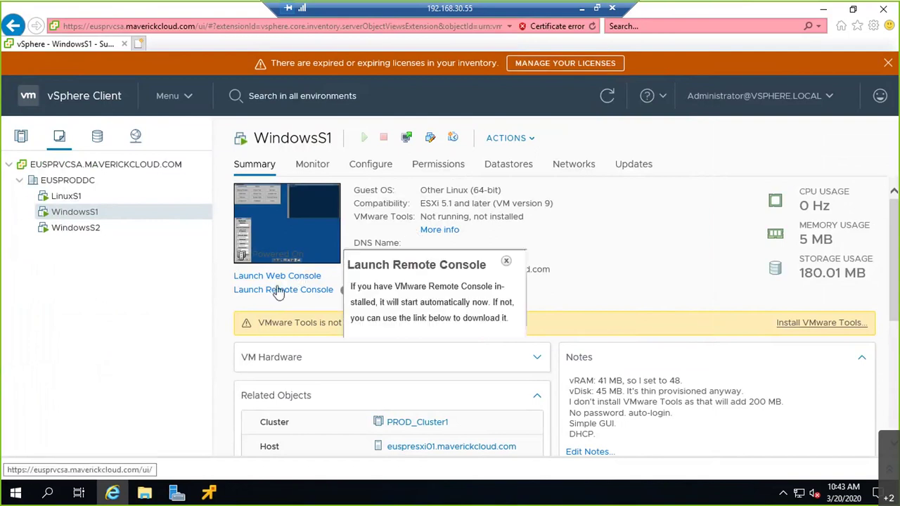
Launch WindowsS1's remote console, reposition its window, and run ping 192.168.10.201 in the terminal.
click(475, 274)
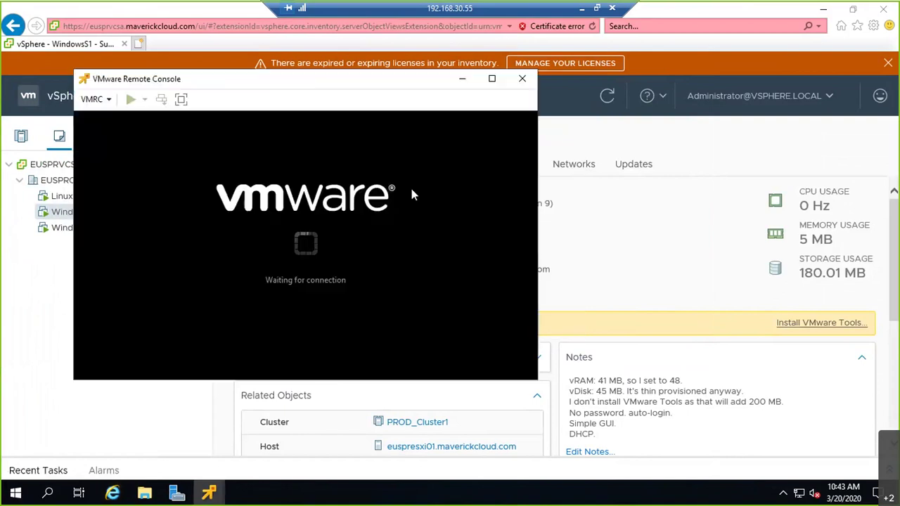
drag(352, 76, 394, 92)
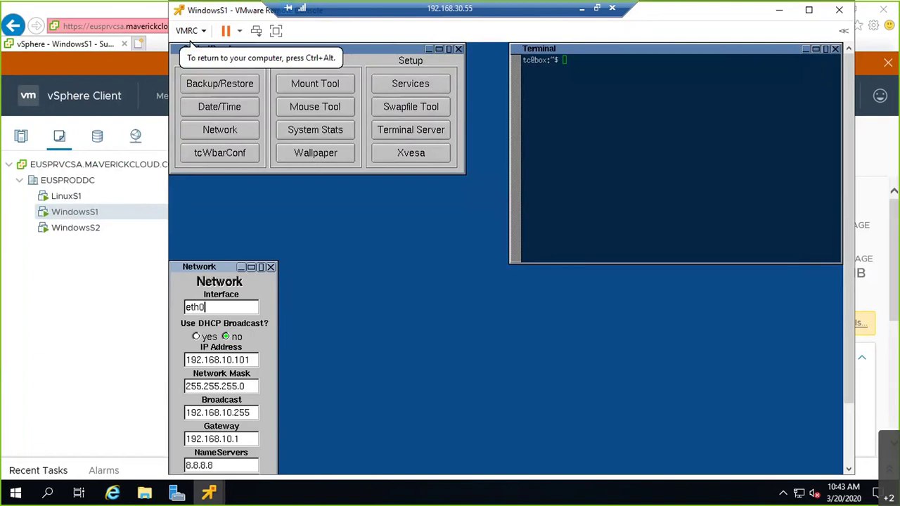
text(ping )
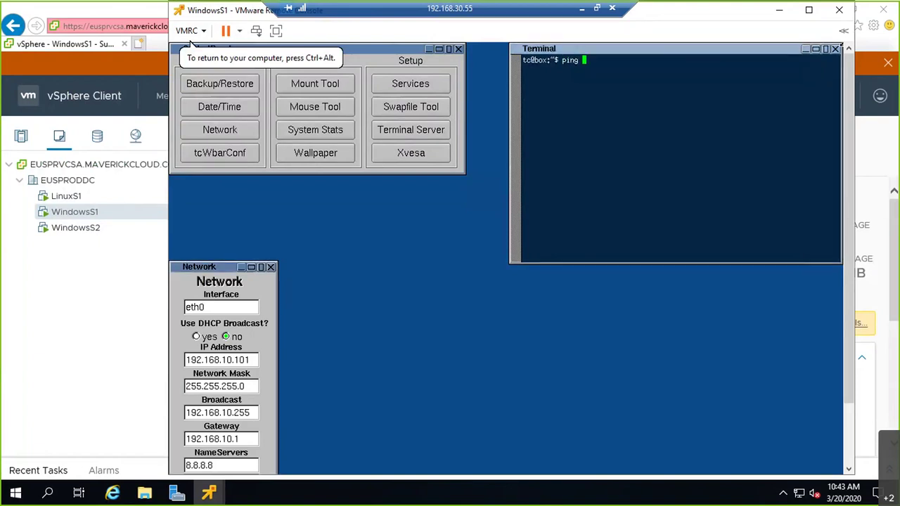
text(192.168.10.201)
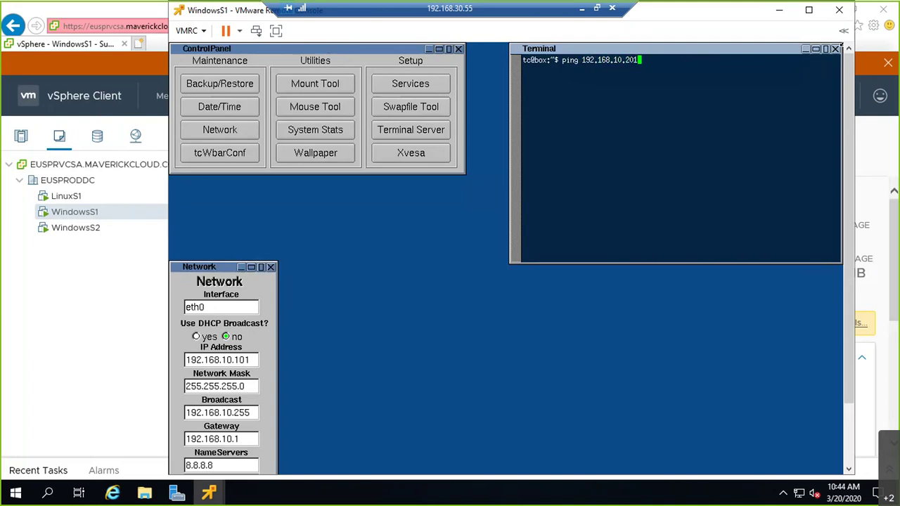
key(Return)
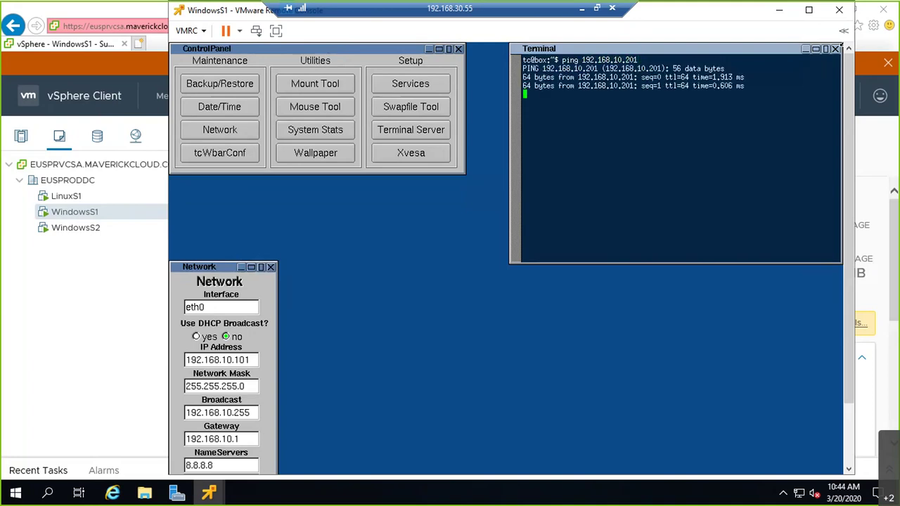
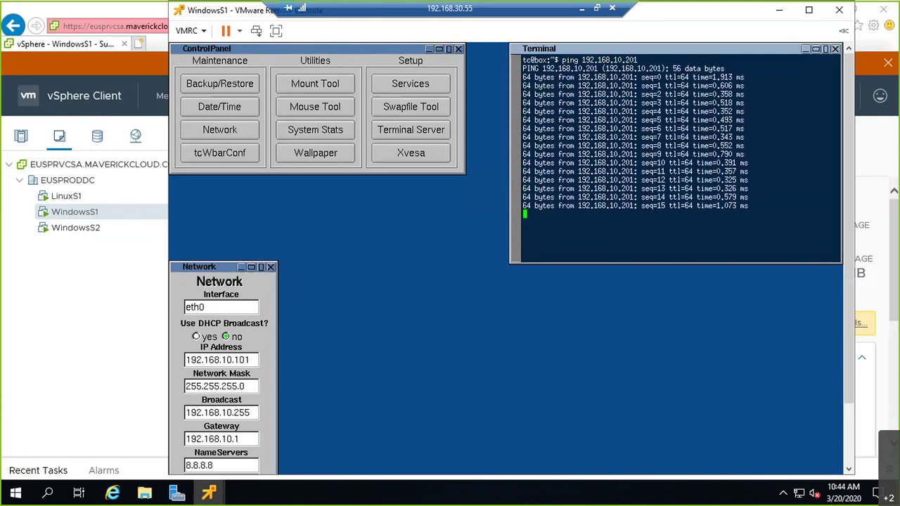
Show the guest desktop full screen, dismiss the mail toast and bring up the SystemTools menu.
click(275, 32)
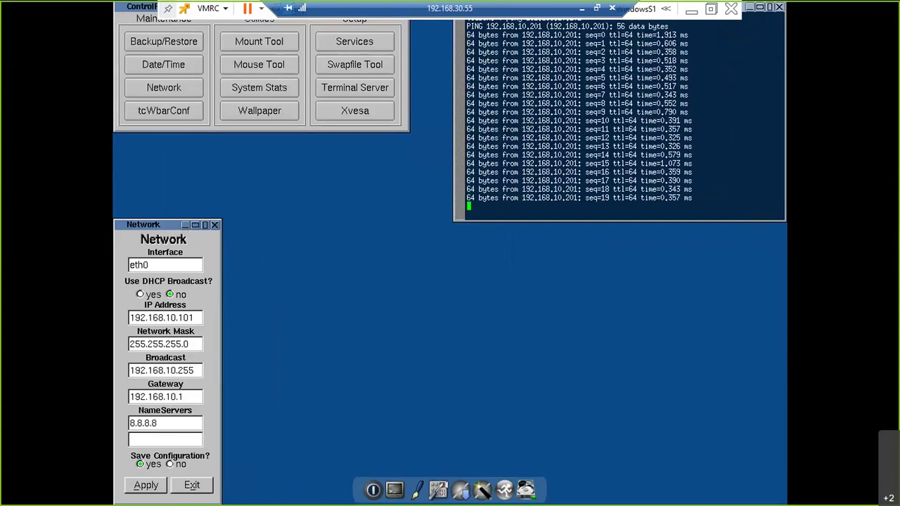
key(Right)
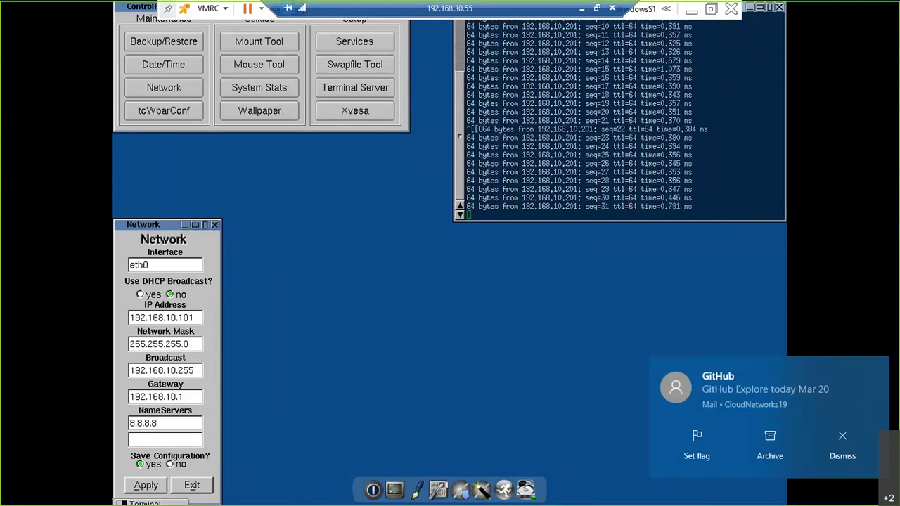
click(830, 432)
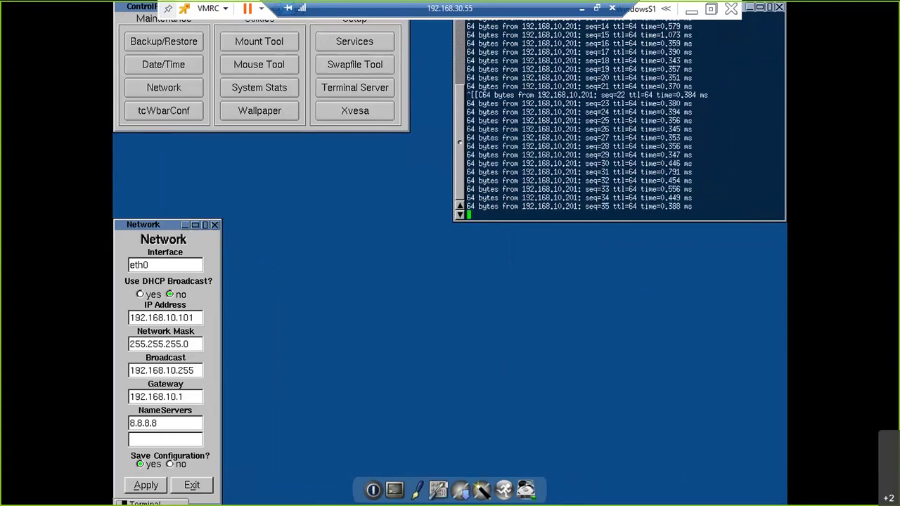
key(Right)
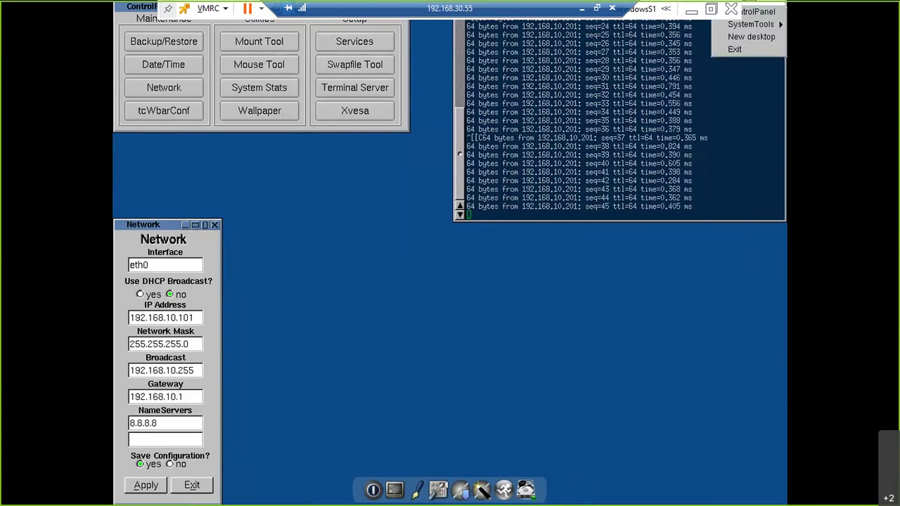
mouse_move(751, 24)
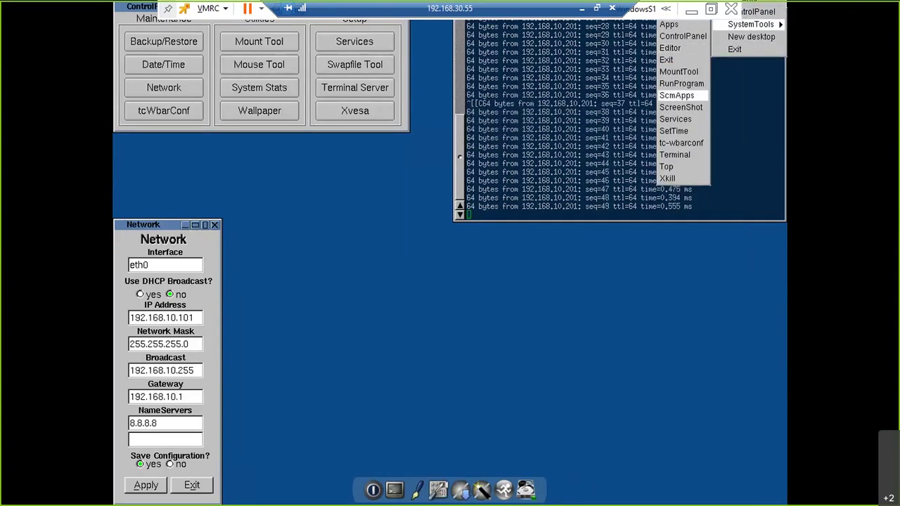
Run ping 192.168.20.50 in a new guest terminal and restore the console to a window.
click(674, 154)
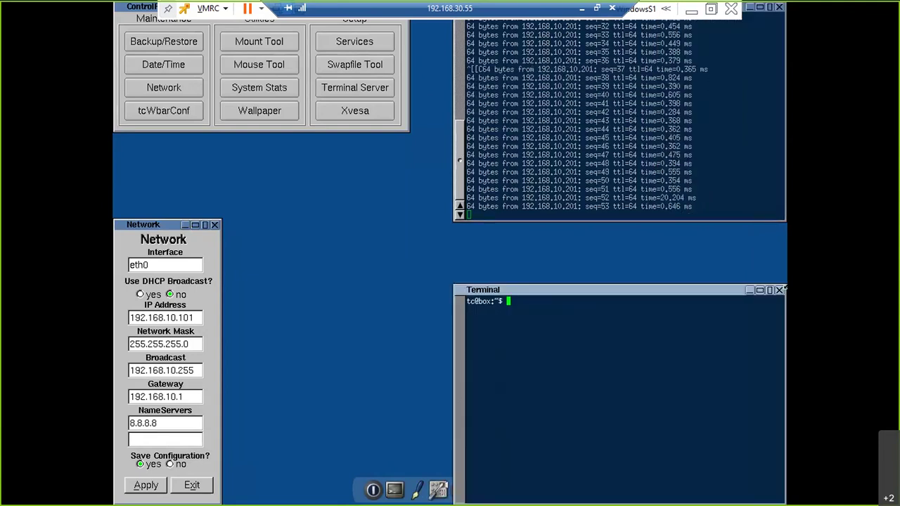
text(ping 192.168.)
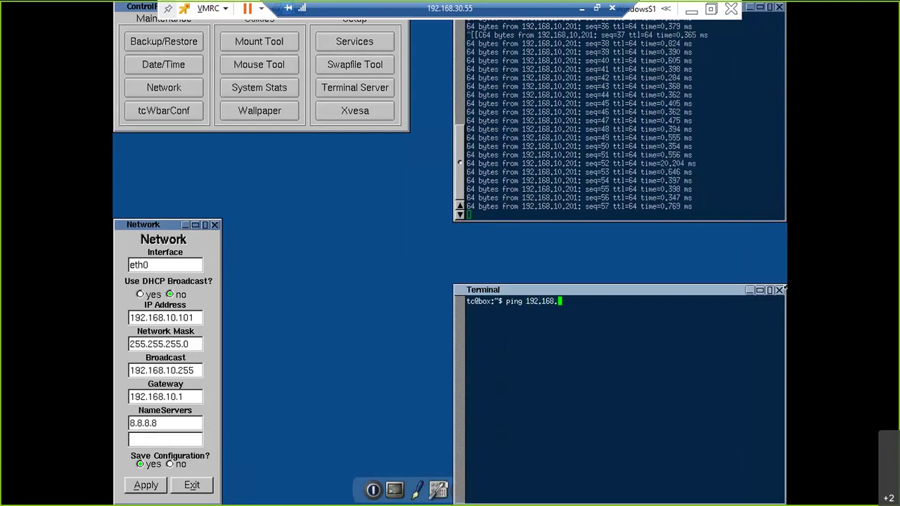
text(20.50)
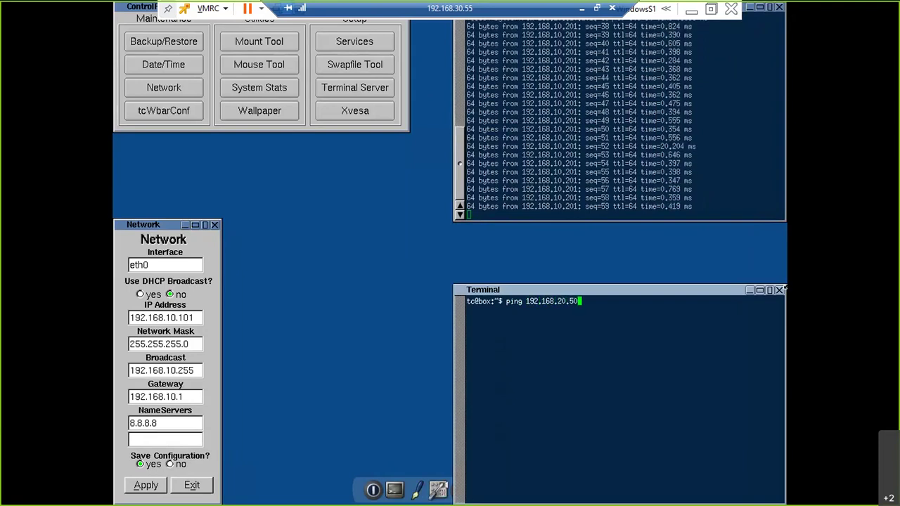
key(Return)
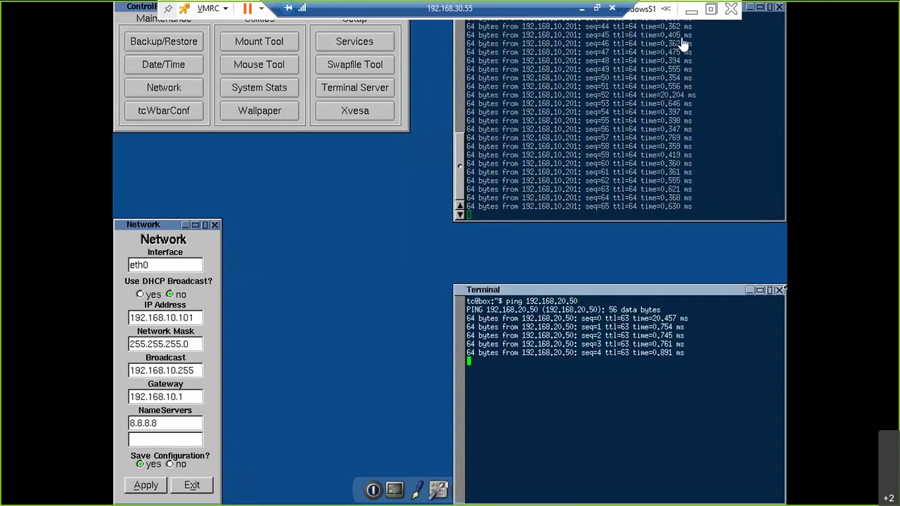
click(710, 10)
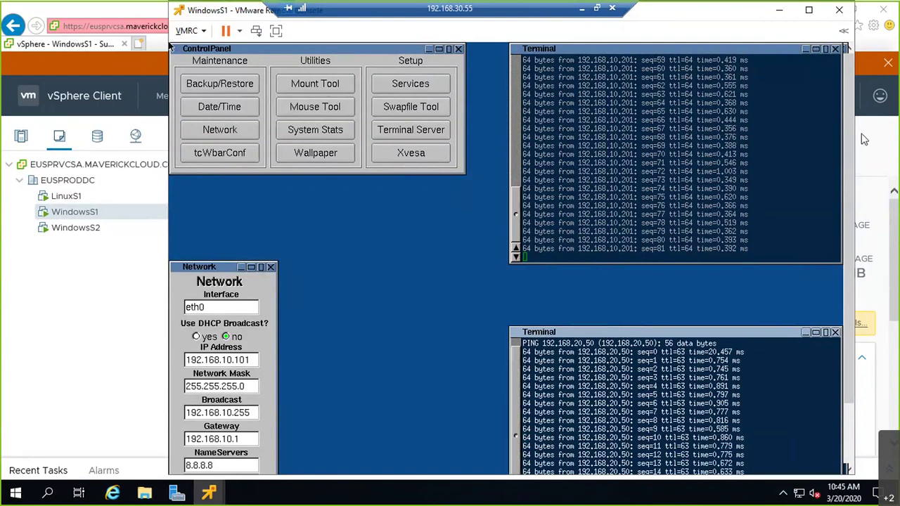
Bring the vSphere summary page forward and minimize the remote desktop session.
scroll(848, 189, down, 3)
drag(848, 185, 848, 189)
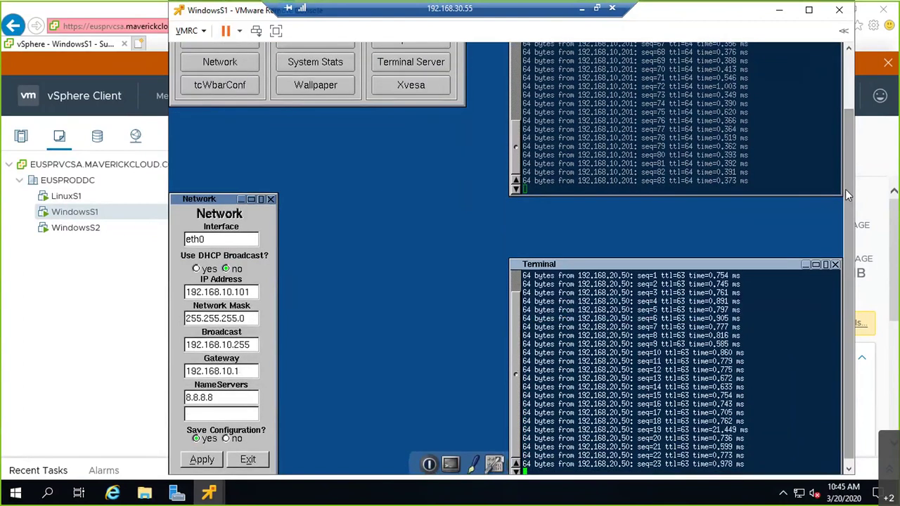
scroll(848, 157, up, 1)
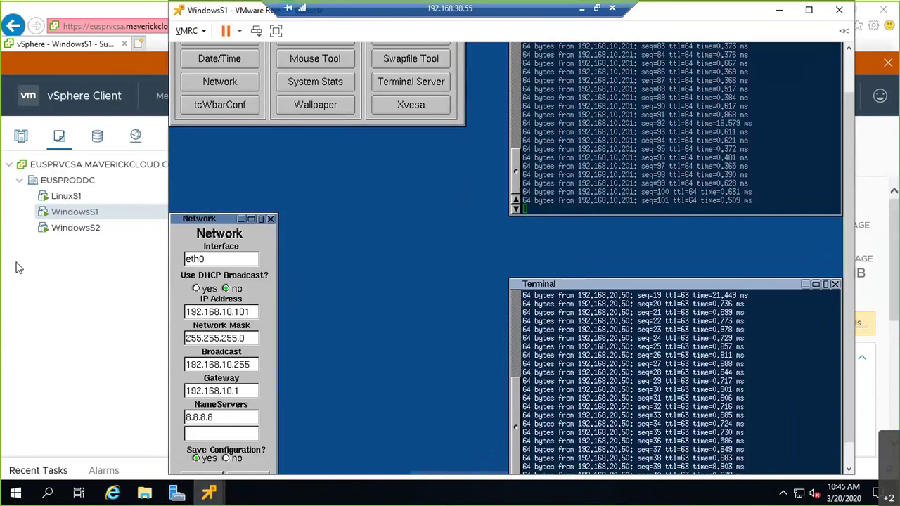
click(41, 281)
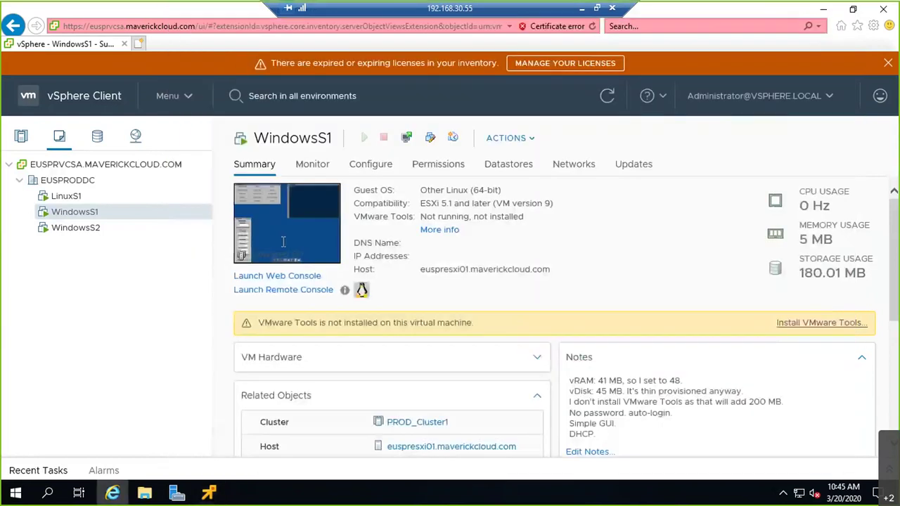
click(583, 13)
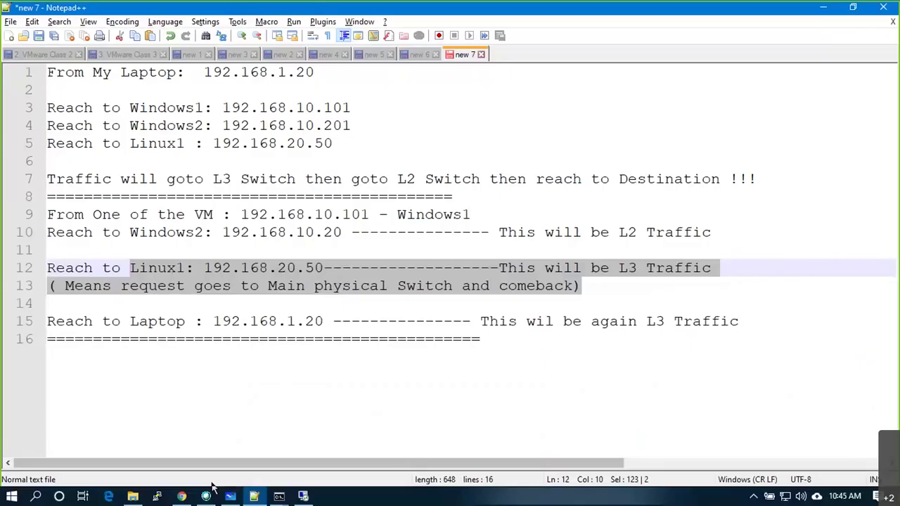
In Whiteboard, sketch a black W-box-to-switch path and an L2 bracket beside the Windows VM addresses.
click(232, 497)
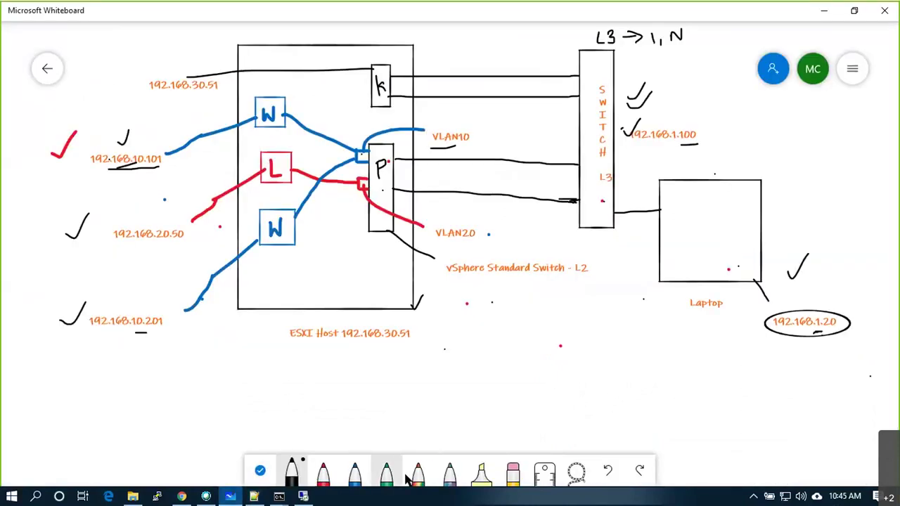
click(292, 472)
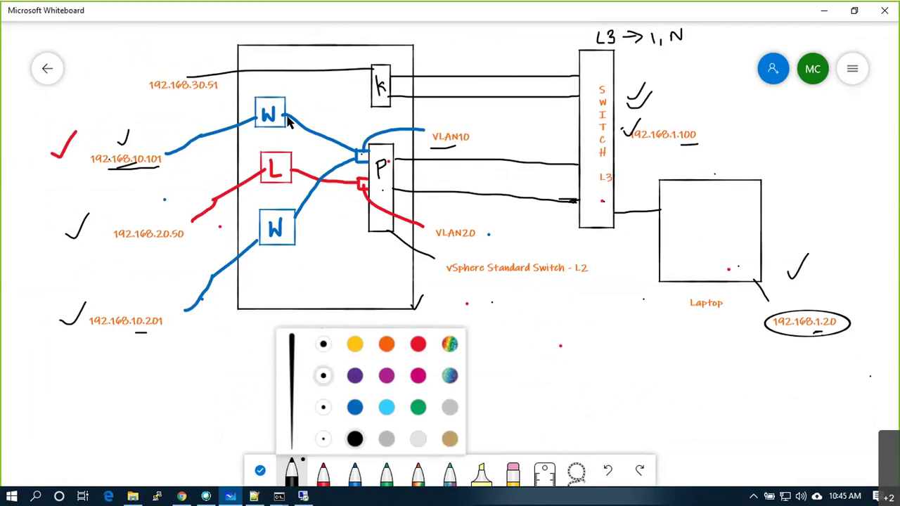
mouse_move(287, 117)
mouse_down()
mouse_move(364, 161)
mouse_move(588, 165)
mouse_move(594, 173)
mouse_move(402, 165)
mouse_move(383, 173)
mouse_move(380, 190)
mouse_move(357, 193)
mouse_move(289, 170)
mouse_up()
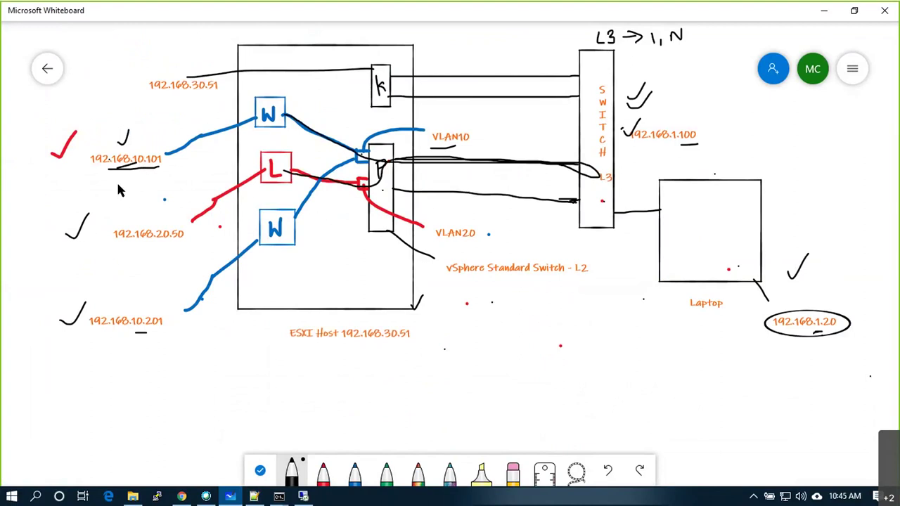
mouse_move(130, 190)
mouse_down()
mouse_move(136, 201)
mouse_move(144, 194)
mouse_move(139, 203)
mouse_up()
mouse_move(81, 163)
mouse_down()
mouse_move(49, 241)
mouse_move(62, 301)
mouse_move(71, 299)
mouse_up()
drag(20, 226, 37, 243)
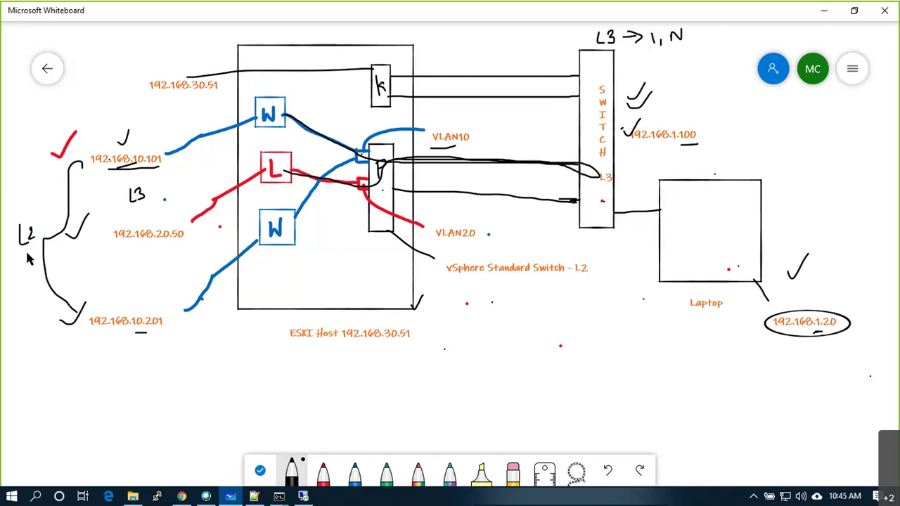
Retrace the path to the vSwitch in red, then undo the red strokes and L2 label.
click(323, 465)
mouse_move(286, 115)
mouse_down()
mouse_move(357, 155)
mouse_move(296, 223)
mouse_up()
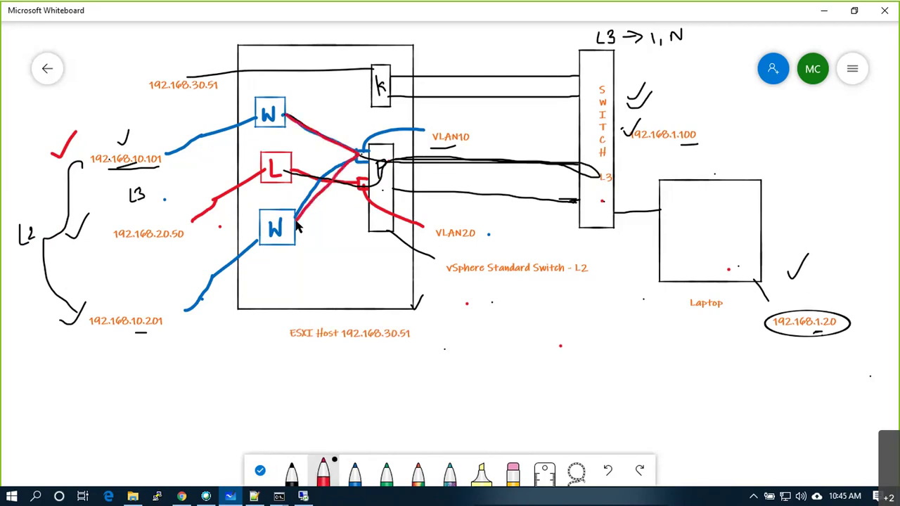
key(ctrl+z)
key(ctrl+z)
key(ctrl+z)
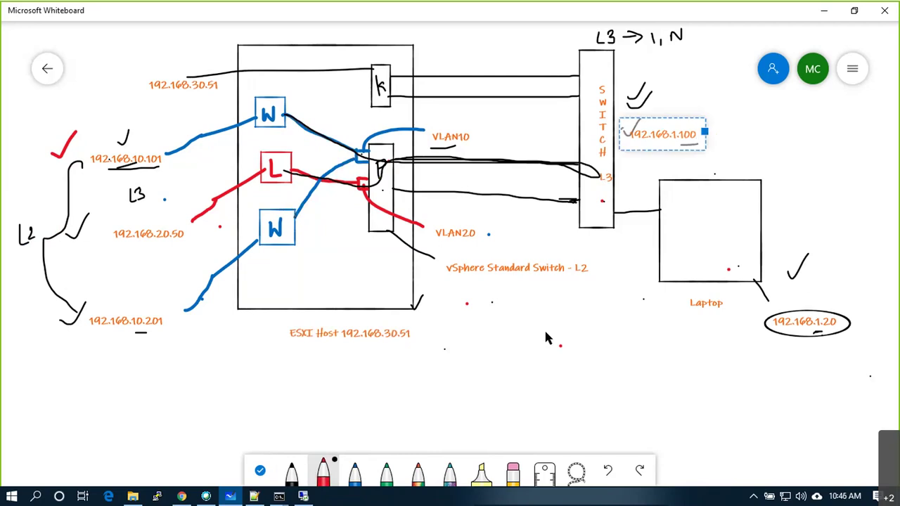
key(ctrl+z)
key(ctrl+z)
key(ctrl+z)
key(ctrl+z)
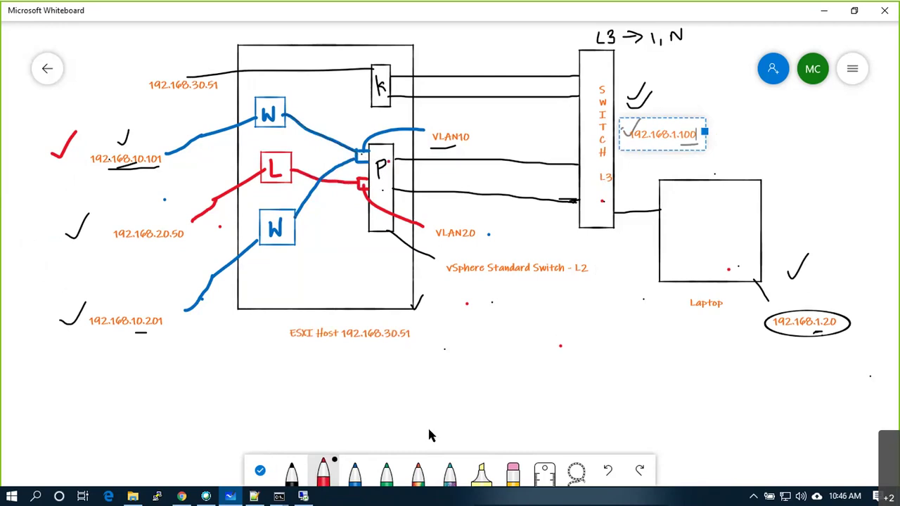
Cross out the wires left of the switch in red and write L3 below 192.168.10.101.
click(326, 475)
click(509, 174)
mouse_move(500, 149)
mouse_down()
mouse_move(527, 213)
mouse_move(523, 160)
mouse_move(503, 213)
mouse_up()
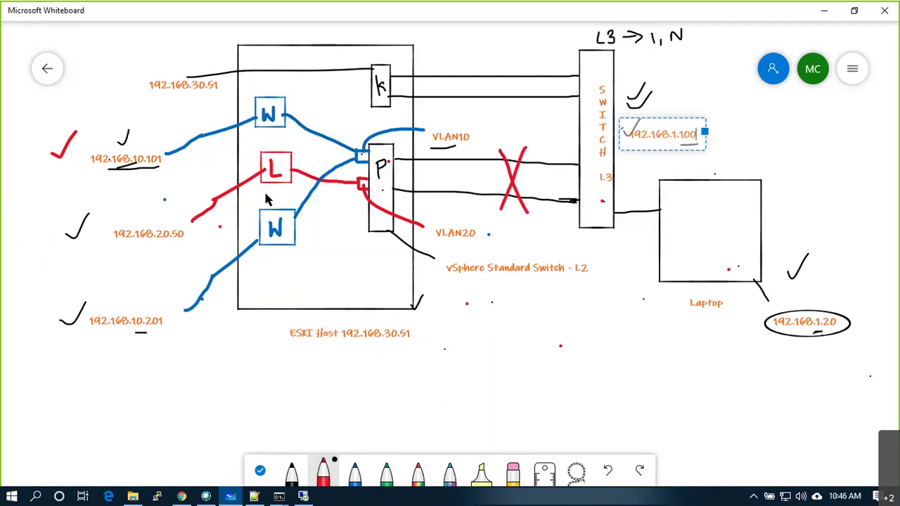
mouse_move(142, 189)
mouse_down()
mouse_move(150, 207)
mouse_move(164, 195)
mouse_move(153, 206)
mouse_up()
Link the two Windows VM addresses with a red L2 arrow and turn the label into L3x.
mouse_move(73, 167)
mouse_down()
mouse_move(29, 258)
mouse_move(61, 318)
mouse_move(65, 309)
mouse_up()
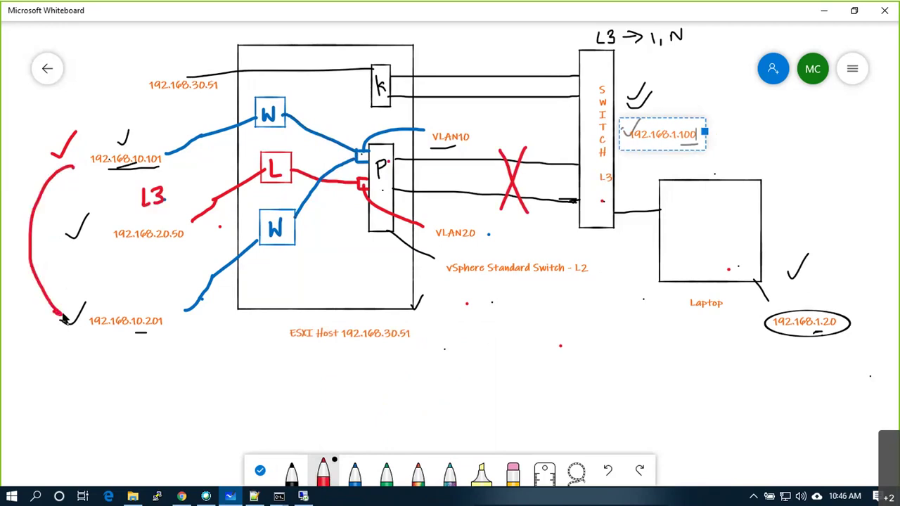
drag(63, 163, 74, 163)
drag(39, 222, 60, 243)
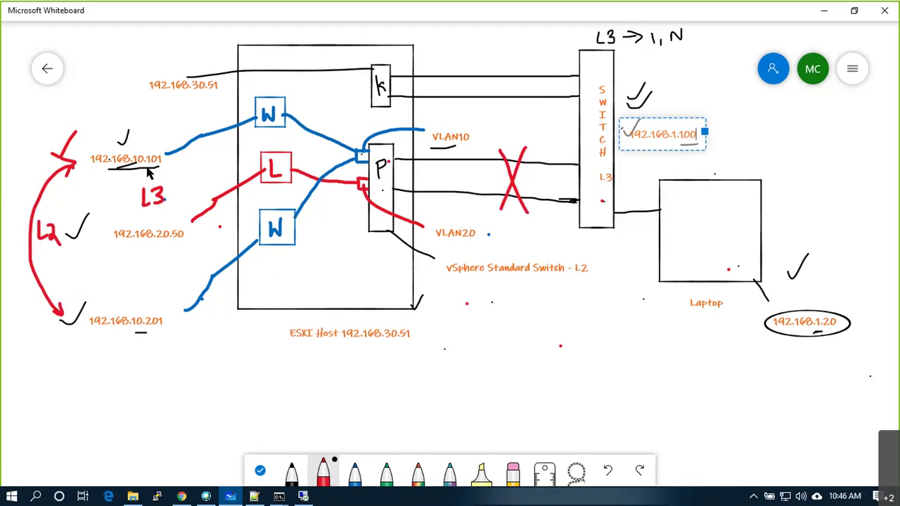
drag(170, 191, 180, 202)
drag(180, 188, 169, 203)
key(alt+Tab)
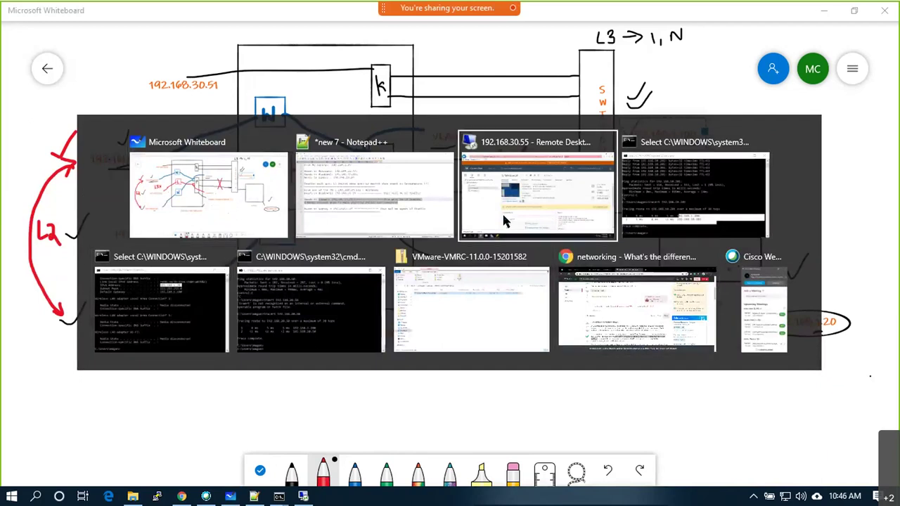
click(502, 220)
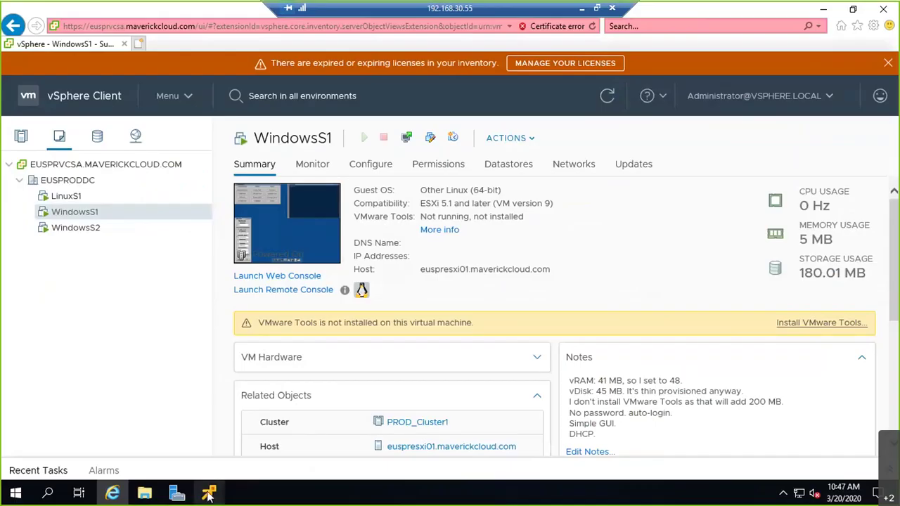
mouse_move(209, 492)
click(246, 447)
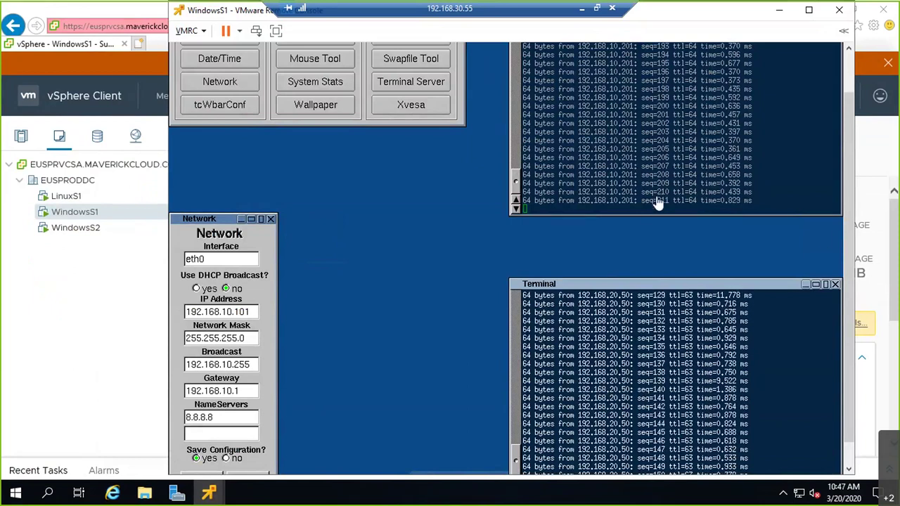
scroll(849, 205, down, 2)
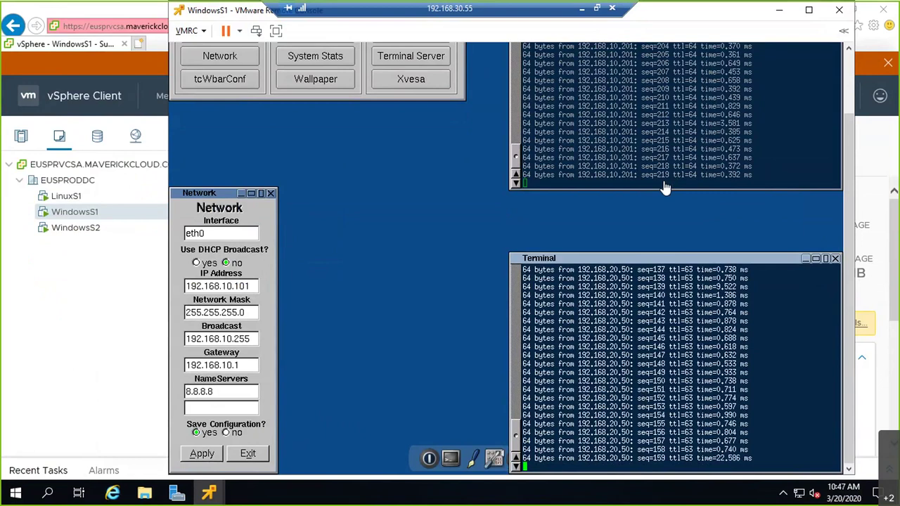
click(582, 10)
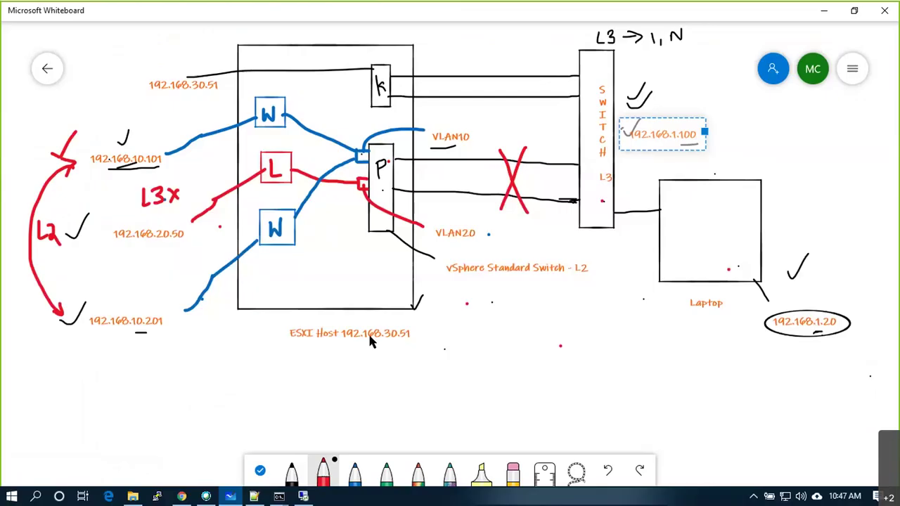
drag(401, 306, 428, 291)
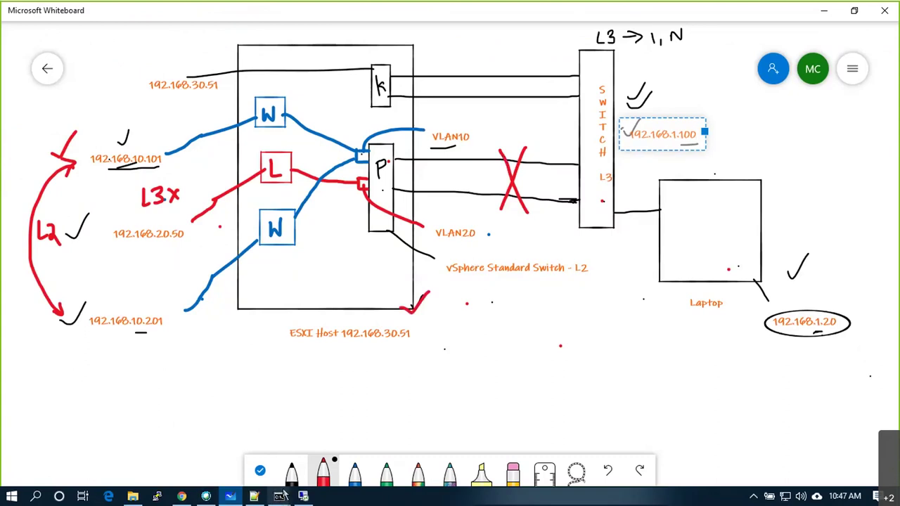
Log in to the ESXi Host Client as root with the account password.
click(185, 498)
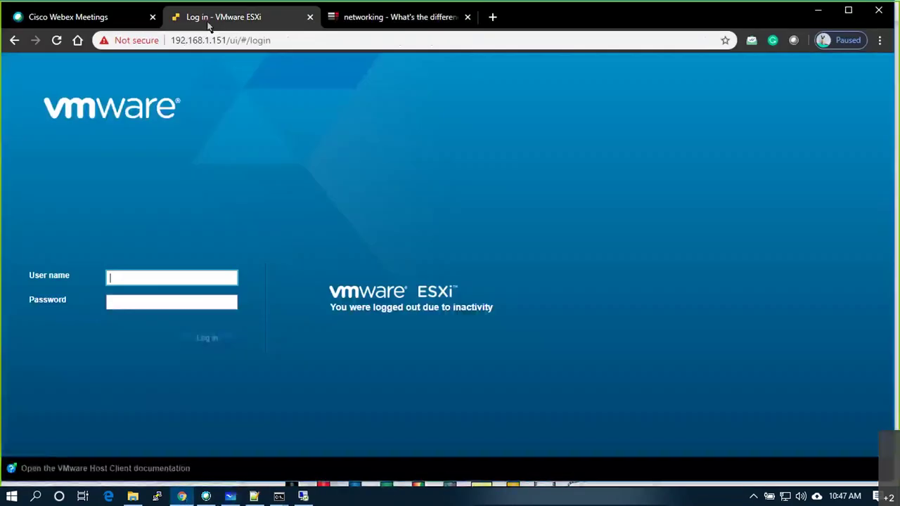
click(172, 277)
text(root)
key(Tab)
text(••••••••••)
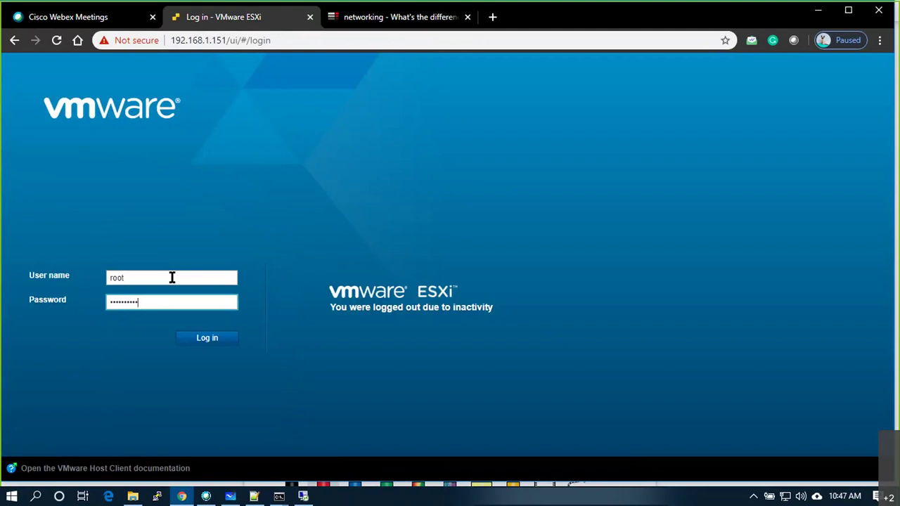
key(Return)
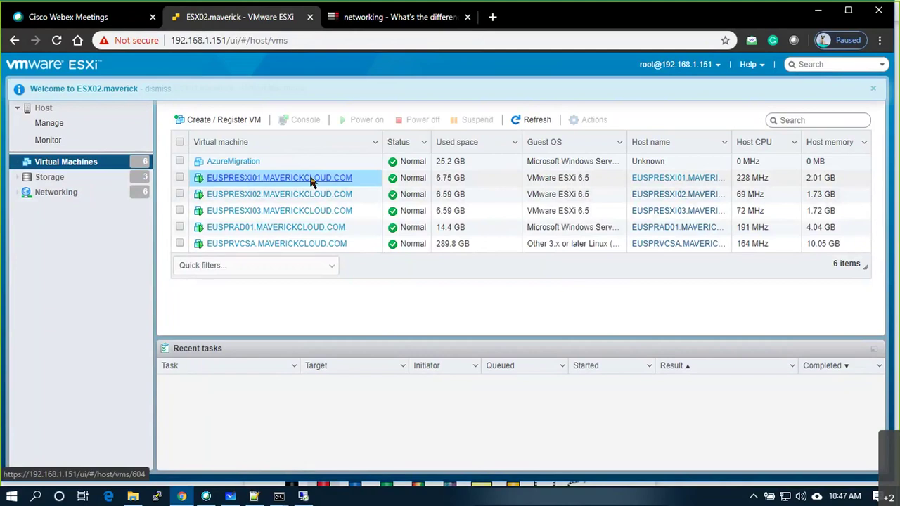
Open the Edit settings dialog for the EUSPRESXI01 virtual machine.
click(311, 178)
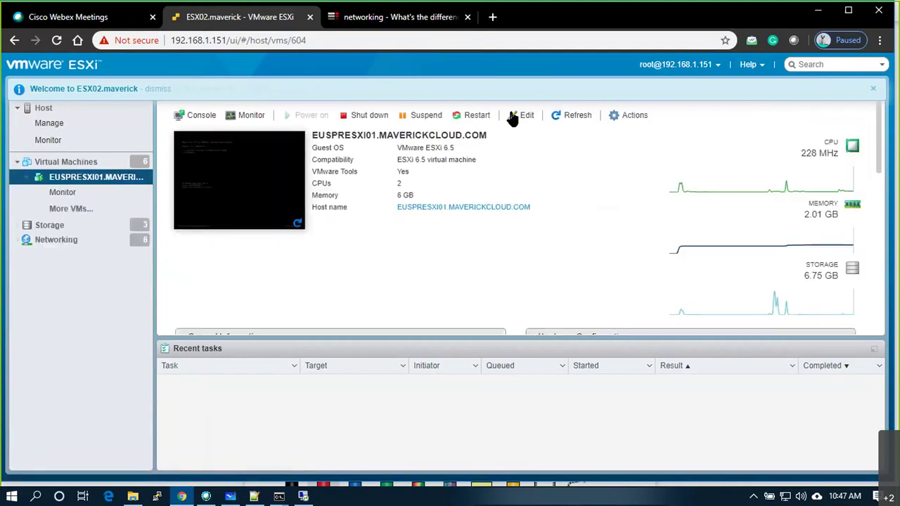
scroll(681, 197, down, 3)
scroll(682, 219, up, 3)
click(628, 116)
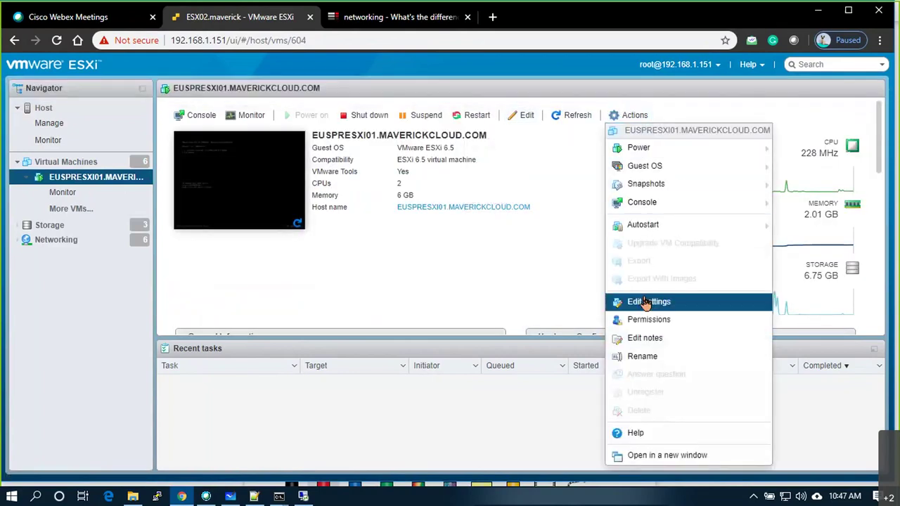
click(645, 301)
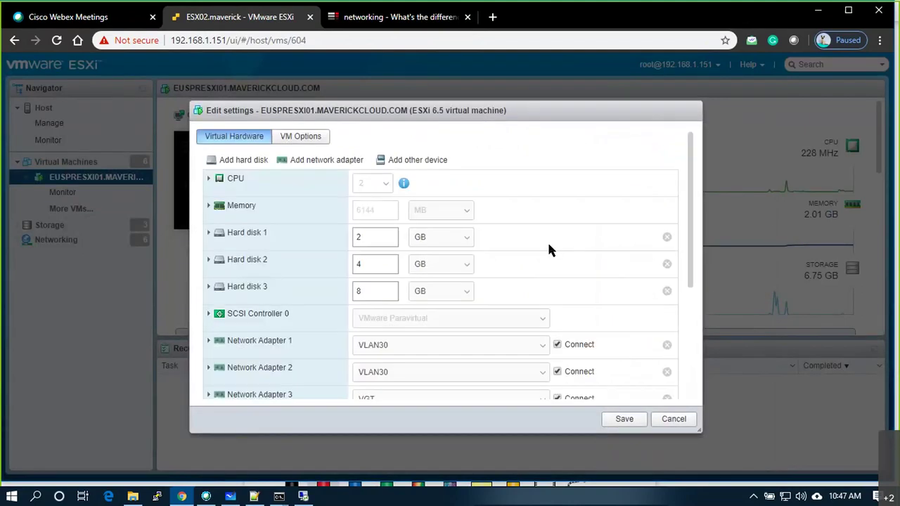
Disconnect network adapters 3, 4, 5 and 6 and save the VM settings.
scroll(549, 249, down, 1)
scroll(548, 250, down, 2)
click(557, 216)
click(557, 243)
click(557, 270)
click(559, 297)
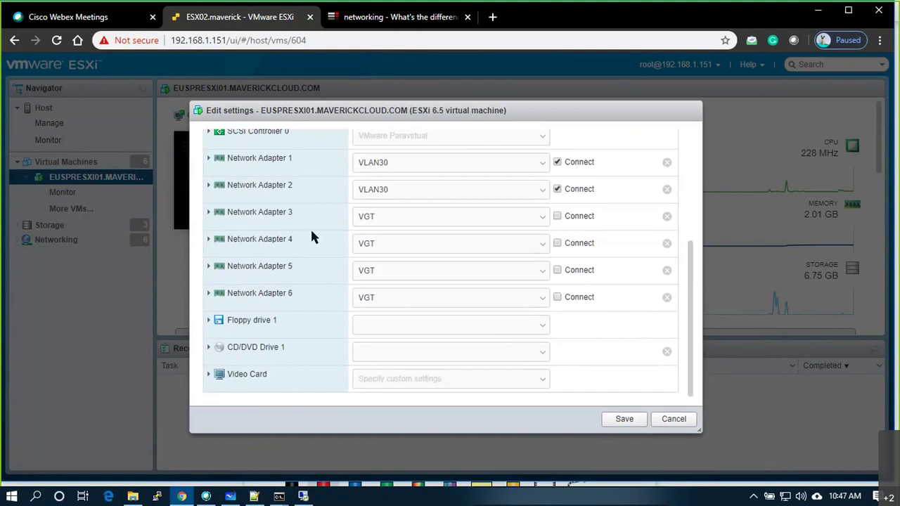
click(623, 419)
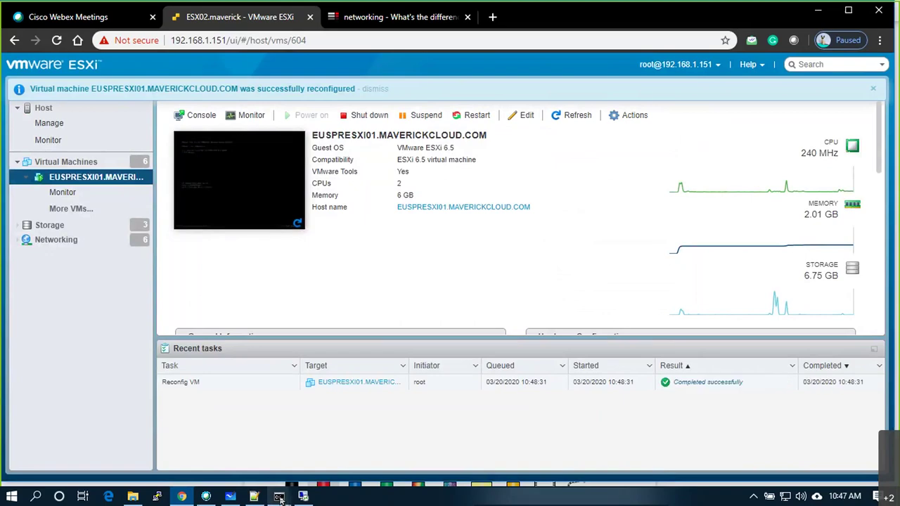
click(303, 496)
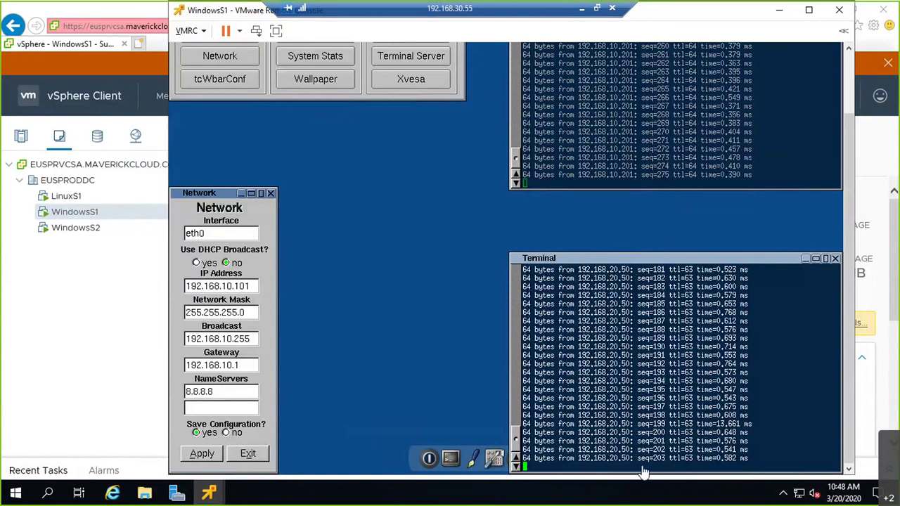
Show euspresxi01's vSwitch1 instead of vSwitch0 and list the VMs on VLAN10.
click(32, 315)
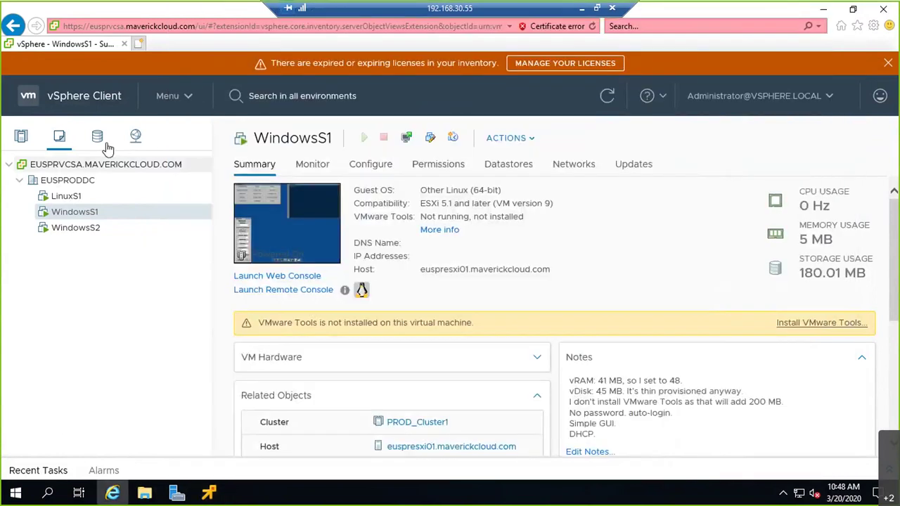
click(25, 137)
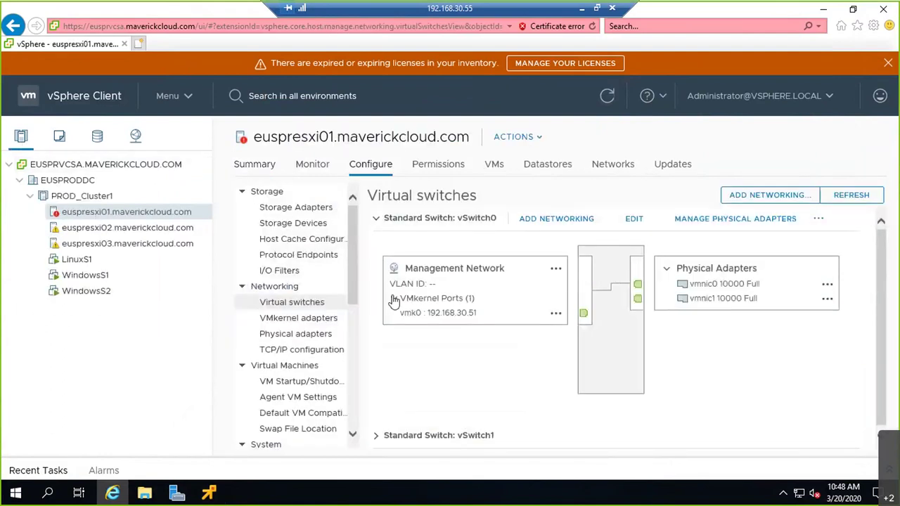
click(376, 218)
click(381, 254)
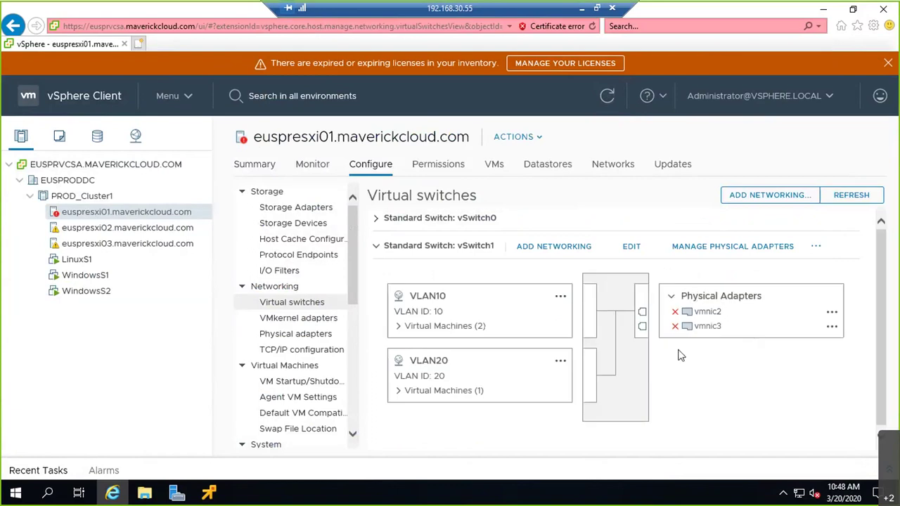
click(398, 327)
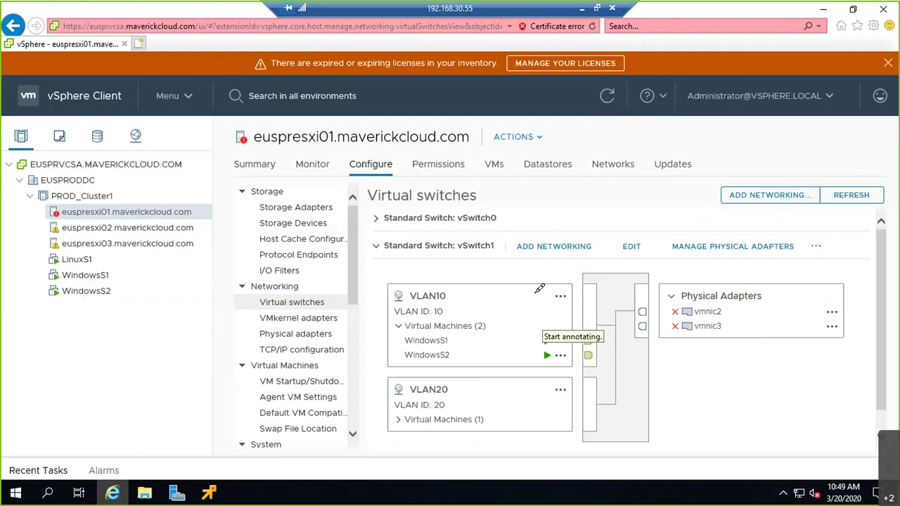
mouse_move(437, 336)
mouse_down()
mouse_move(619, 337)
mouse_move(582, 351)
mouse_move(412, 366)
mouse_up()
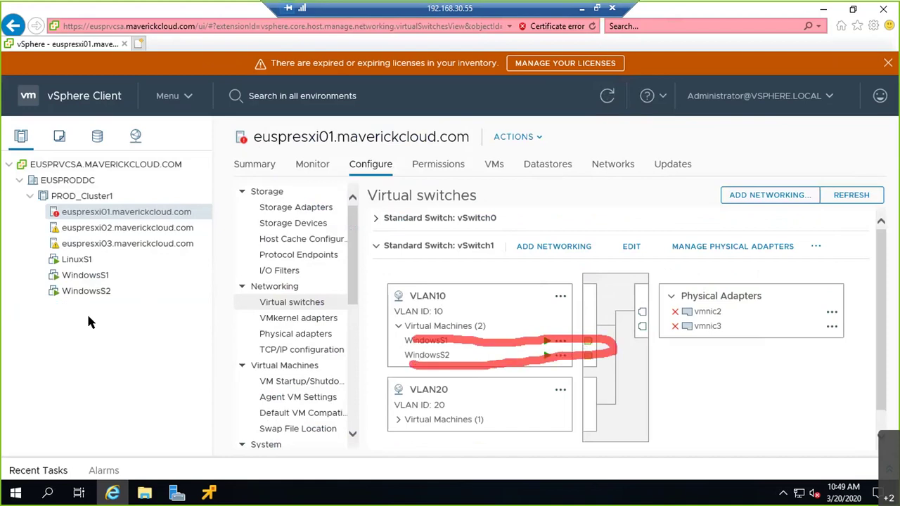
mouse_move(443, 325)
mouse_down()
mouse_move(659, 313)
mouse_move(644, 312)
mouse_up()
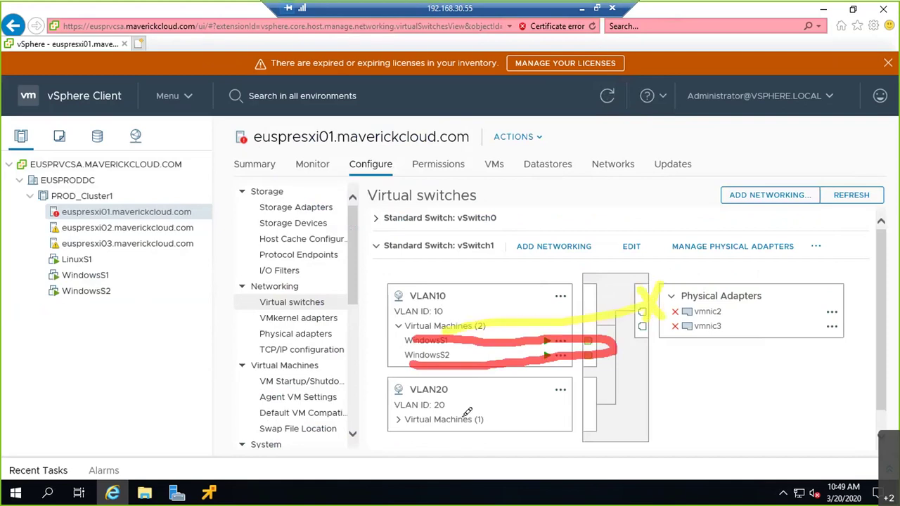
mouse_move(445, 336)
mouse_down()
mouse_move(647, 298)
mouse_move(858, 289)
mouse_move(864, 307)
mouse_move(696, 305)
mouse_move(642, 340)
mouse_move(624, 394)
mouse_move(541, 398)
mouse_move(466, 416)
mouse_move(445, 406)
mouse_up()
drag(637, 269, 685, 364)
drag(668, 256, 643, 343)
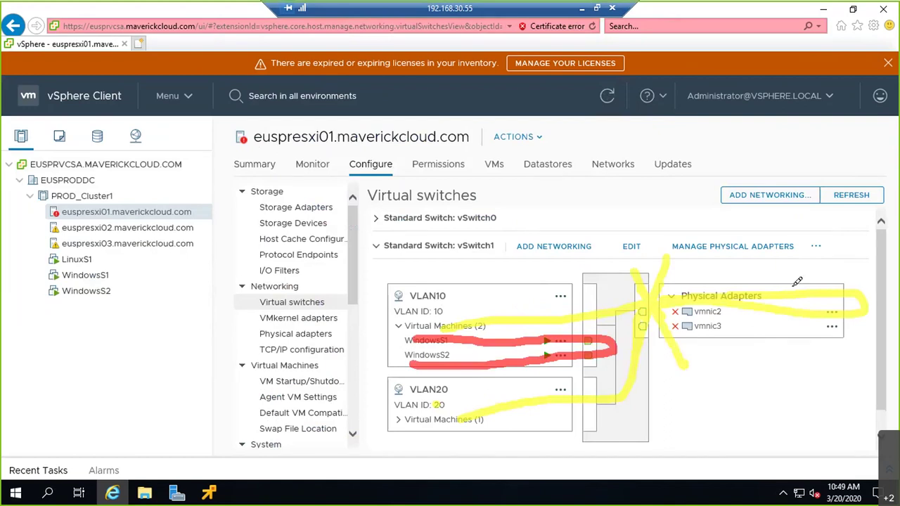
drag(703, 267, 747, 337)
drag(753, 262, 722, 357)
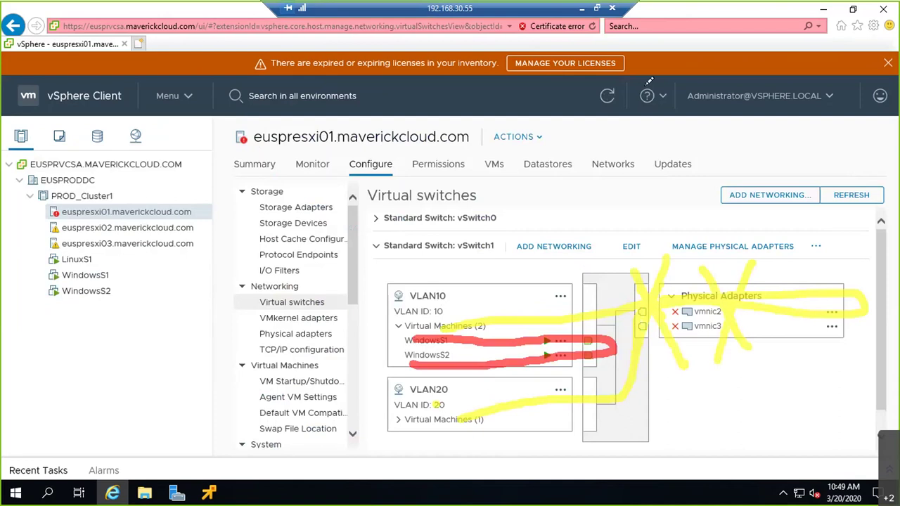
key(Escape)
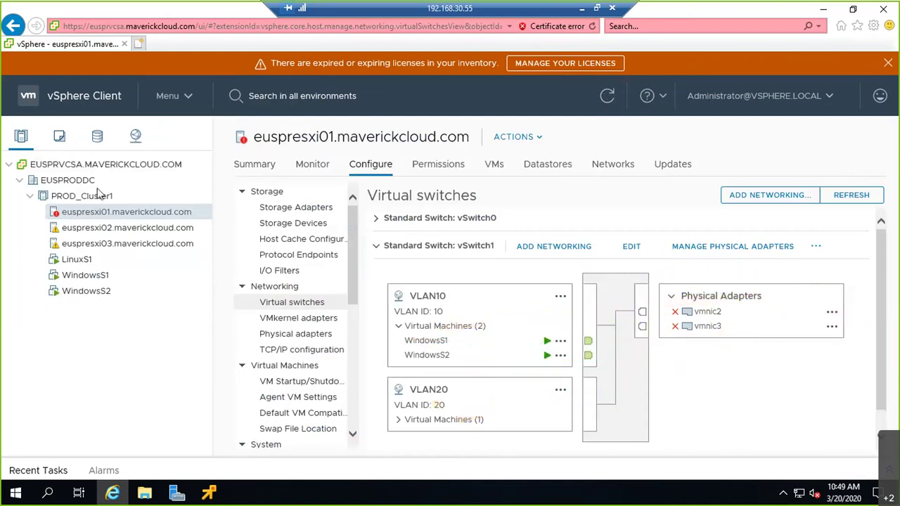
mouse_move(209, 492)
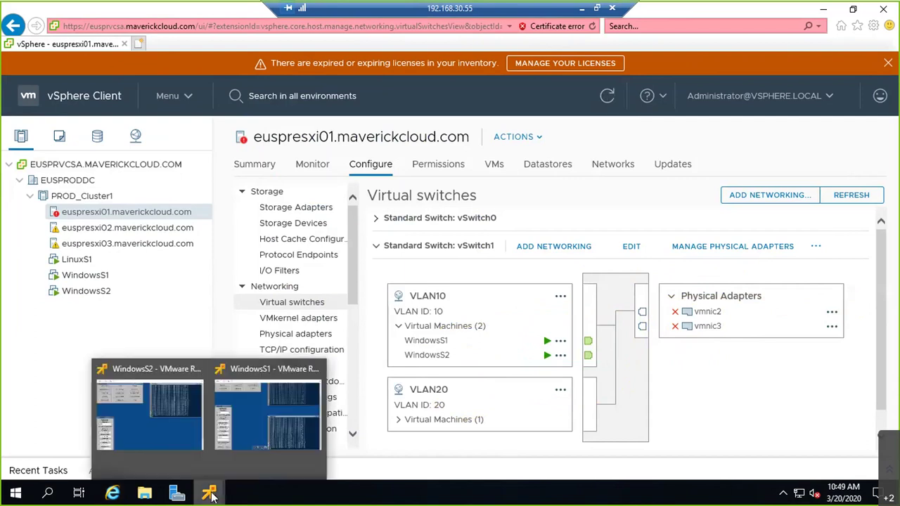
Check WindowsS1's pings in its console, then minimize the remote desktop to the ESXi page.
click(274, 418)
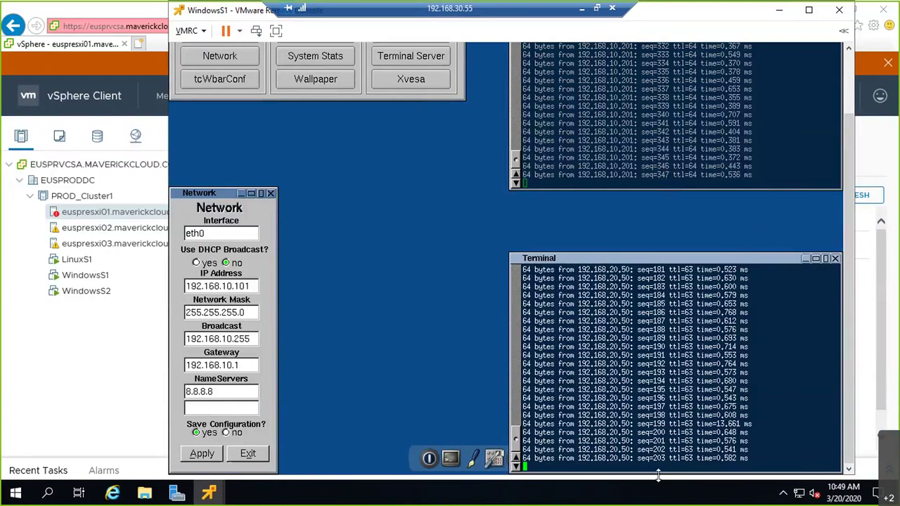
click(581, 10)
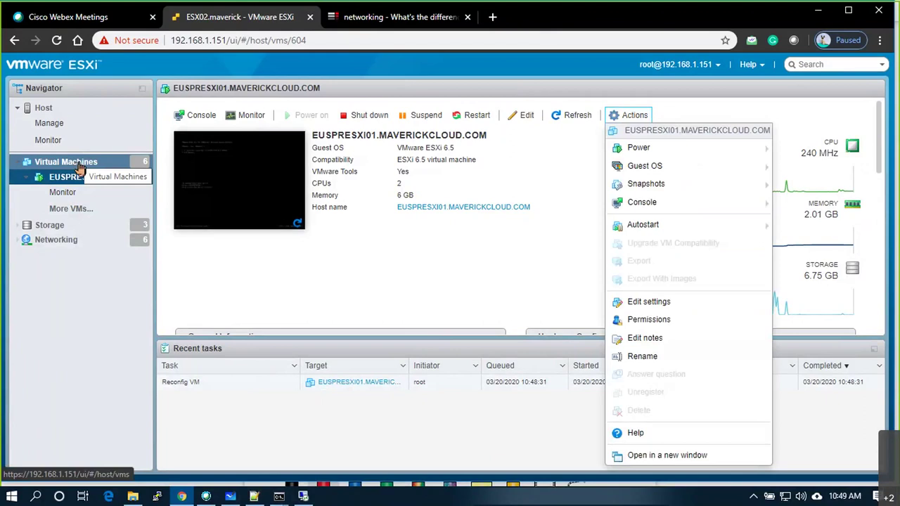
Set EUSPRESXI01's network adapters 3–6 to connect again and save the settings.
click(649, 302)
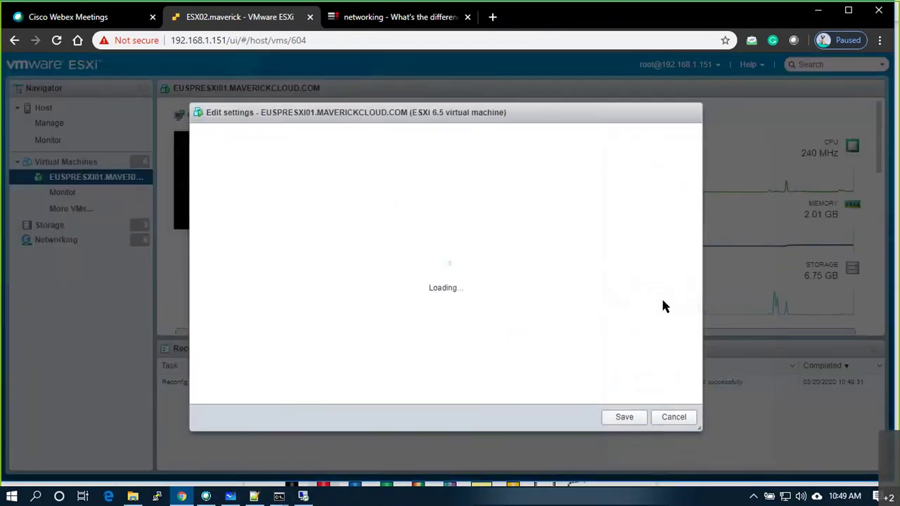
scroll(525, 297, down, 3)
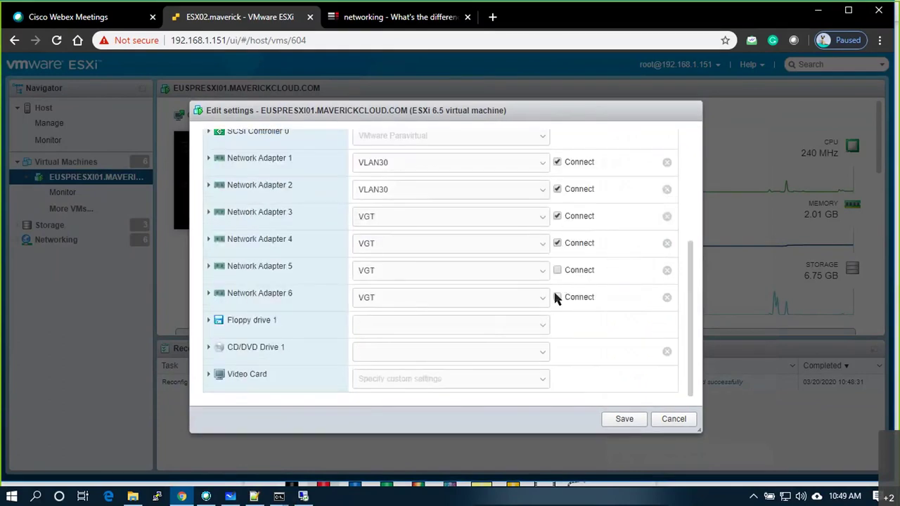
click(557, 296)
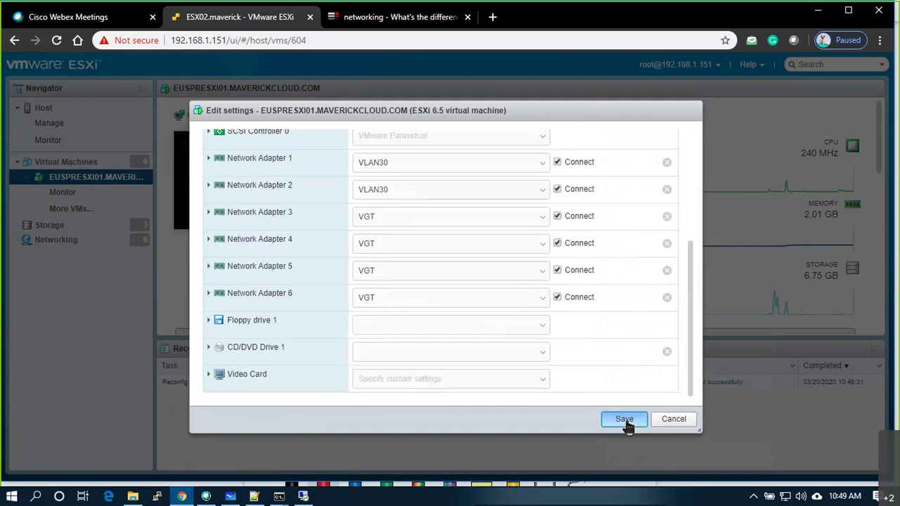
click(624, 421)
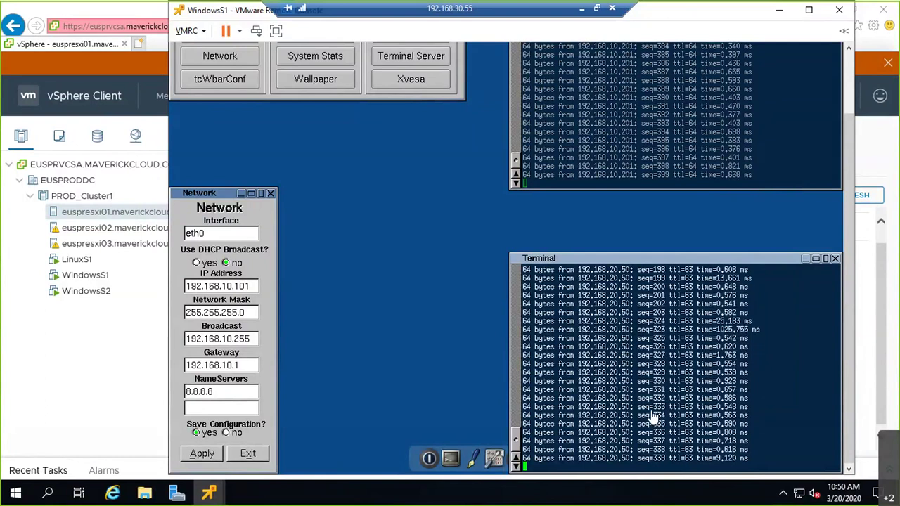
Check vSwitch1's uplinks vmnic2 and vmnic3 in vSphere, then return to the Whiteboard diagram.
click(40, 368)
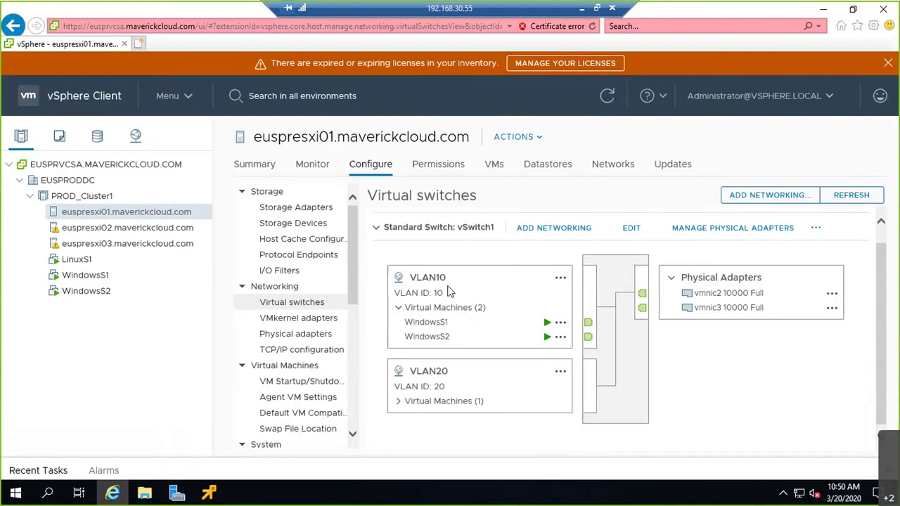
click(581, 8)
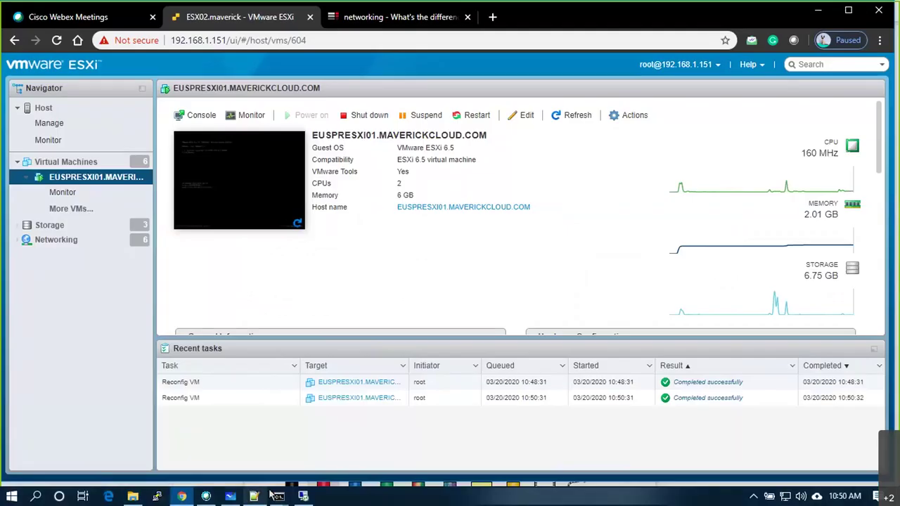
click(231, 496)
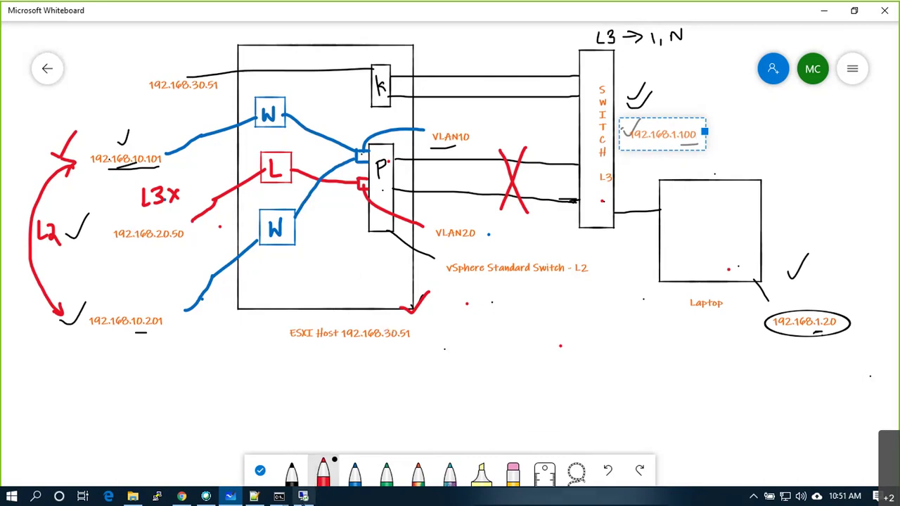
Return to the vSphere session showing euspresxi01's virtual switches, with vSwitch1 holding VLAN10 and VLAN20.
click(303, 496)
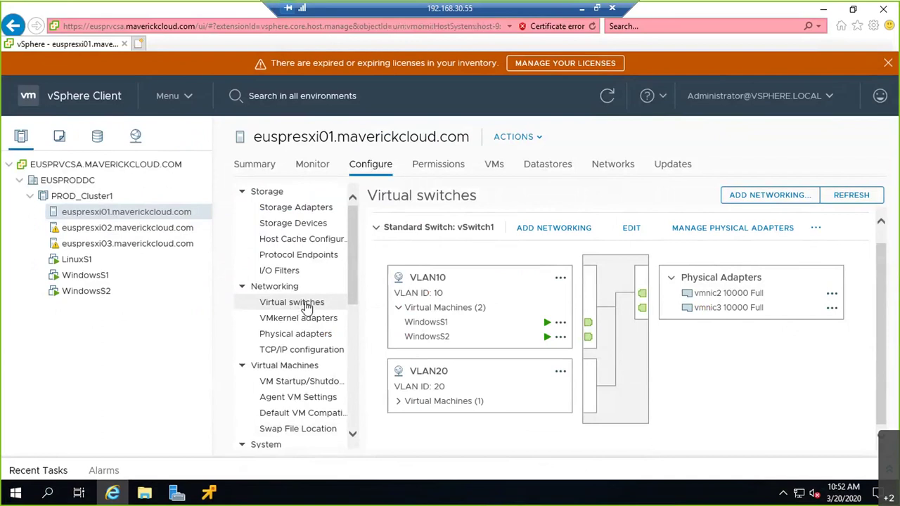
scroll(813, 210, up, 1)
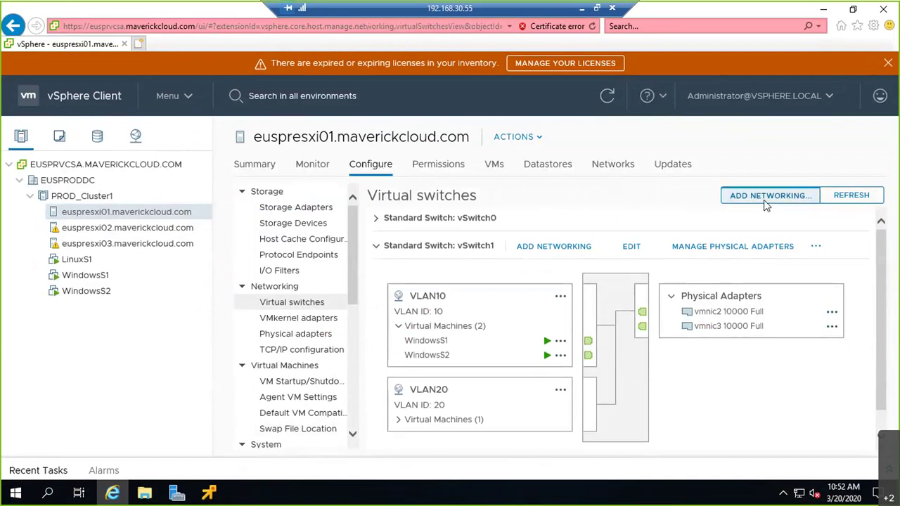
Start adding a VM Port Group for a standard switch, targeting the existing vSwitch1.
click(766, 197)
click(422, 258)
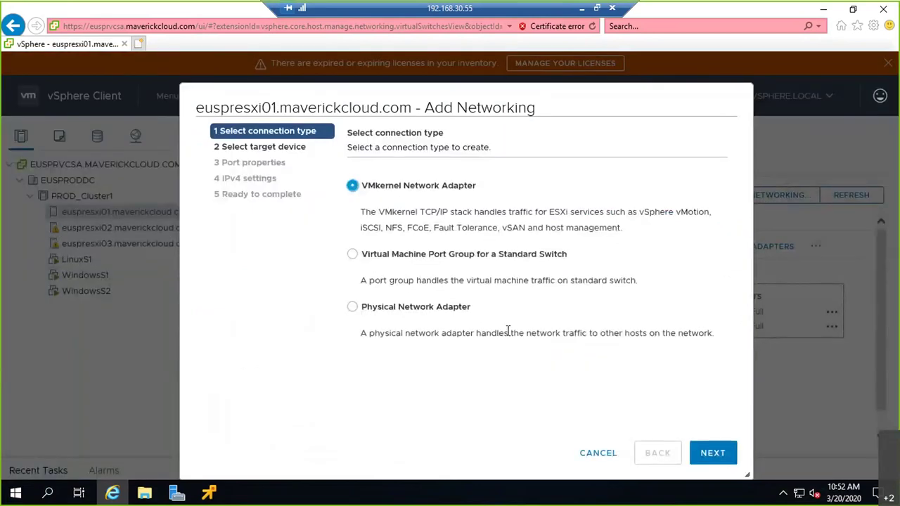
click(712, 453)
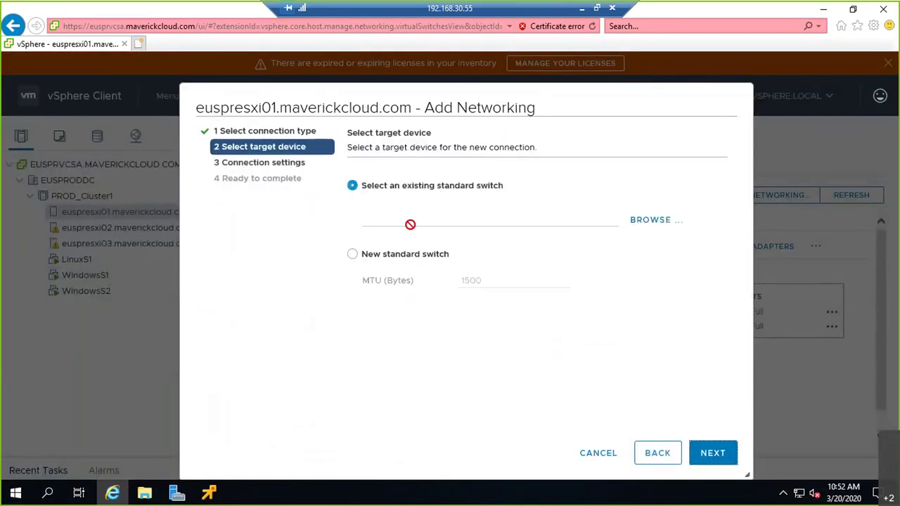
click(663, 220)
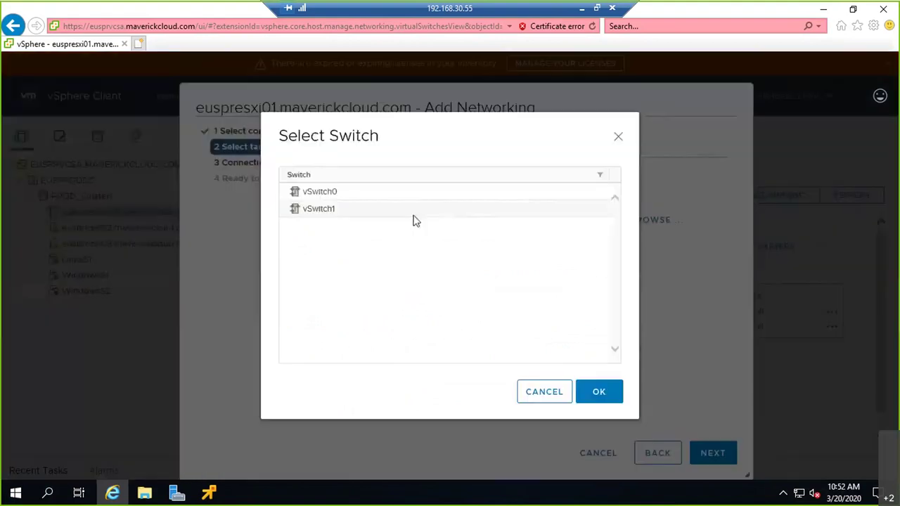
click(342, 213)
click(608, 400)
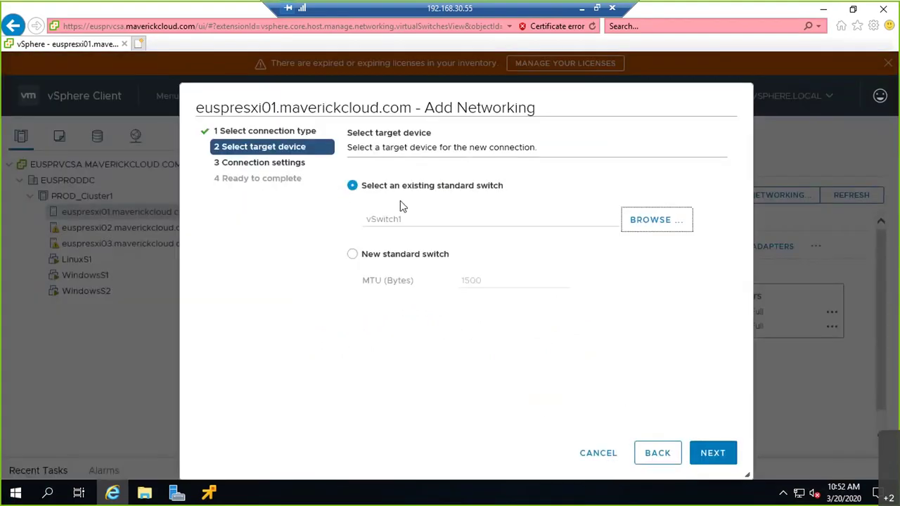
click(713, 454)
Name the port group VLAN40 with VLAN ID 40, complete it, and return to the whiteboard.
text(VLAN40)
key(Tab)
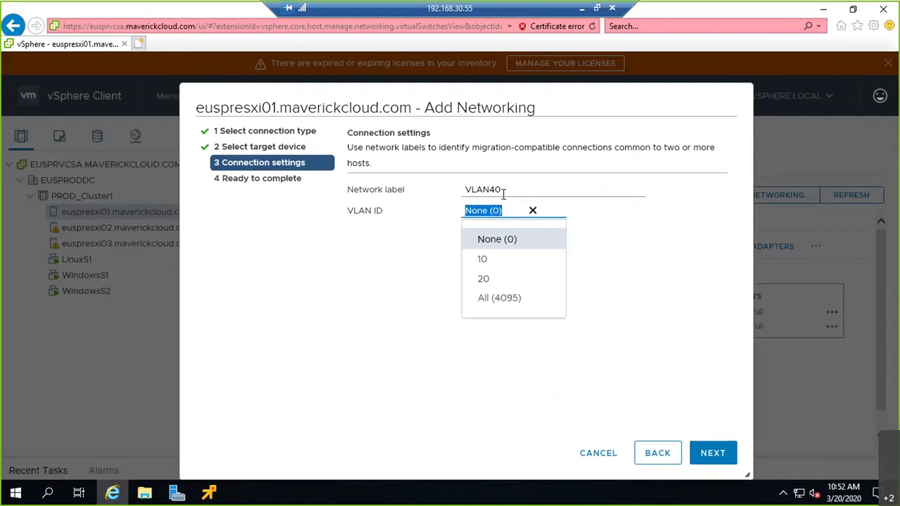
text(40)
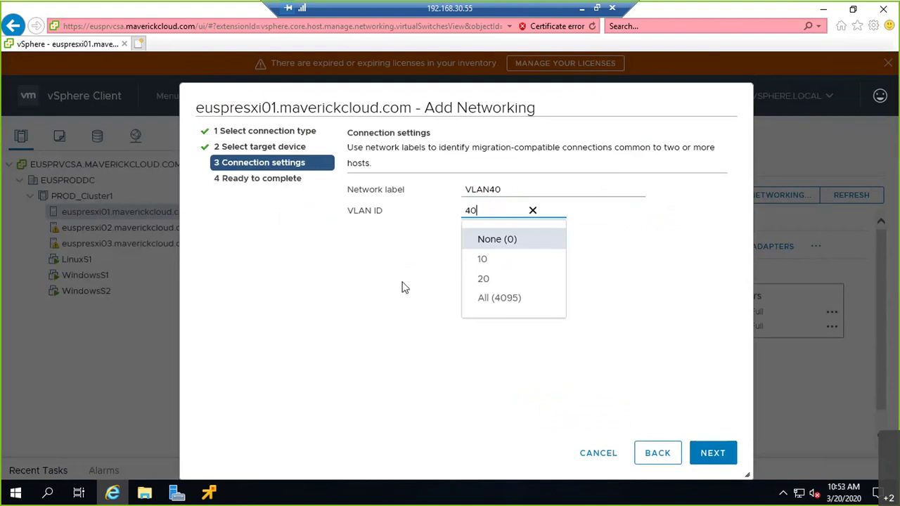
click(401, 287)
click(718, 456)
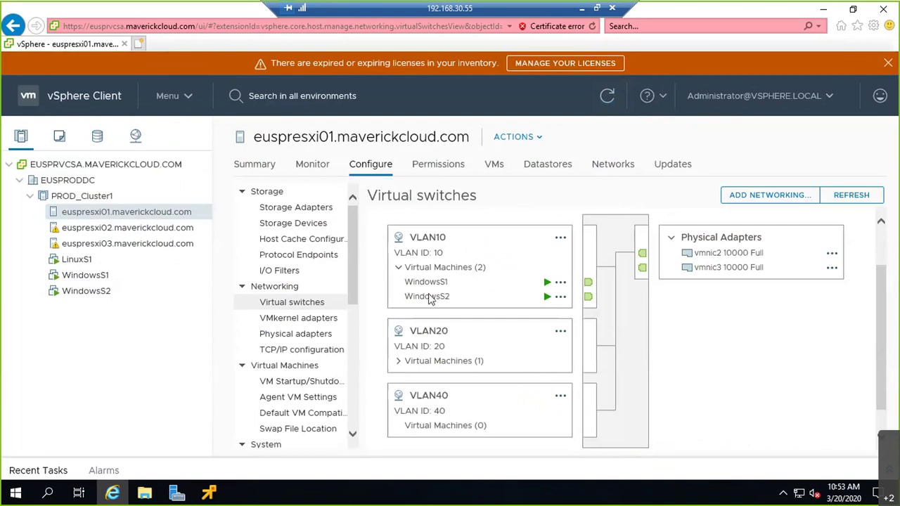
click(398, 268)
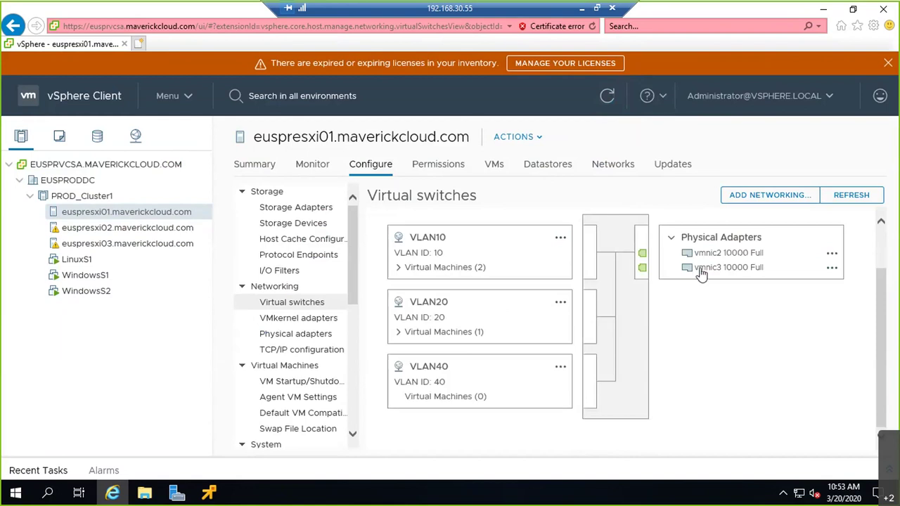
click(582, 9)
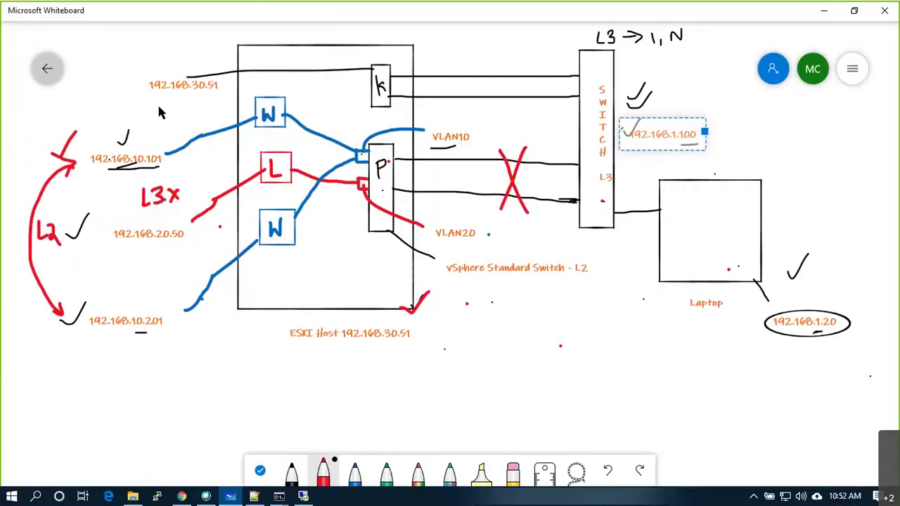
Create a new blank whiteboard and set the black pen to its thickest size.
click(47, 68)
click(209, 185)
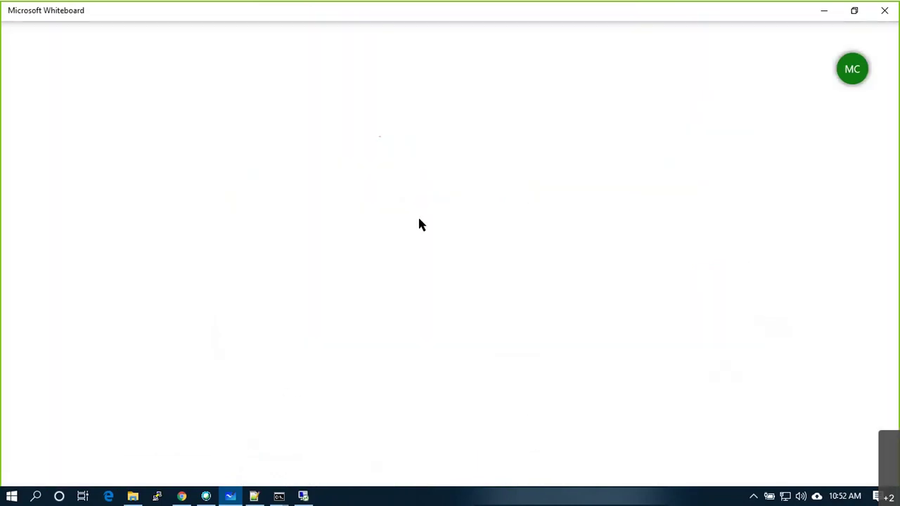
click(371, 472)
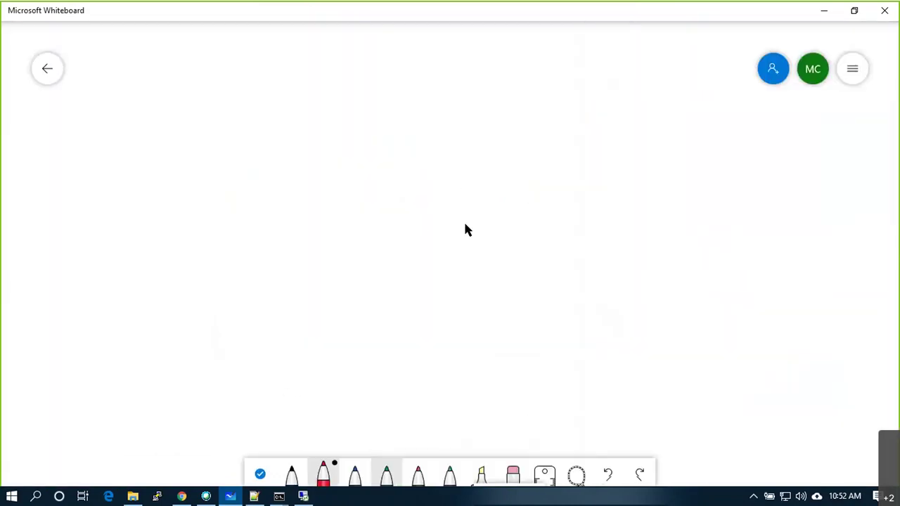
mouse_move(499, 62)
mouse_down()
mouse_move(496, 322)
mouse_move(615, 318)
mouse_move(619, 90)
mouse_up()
key(ctrl+z)
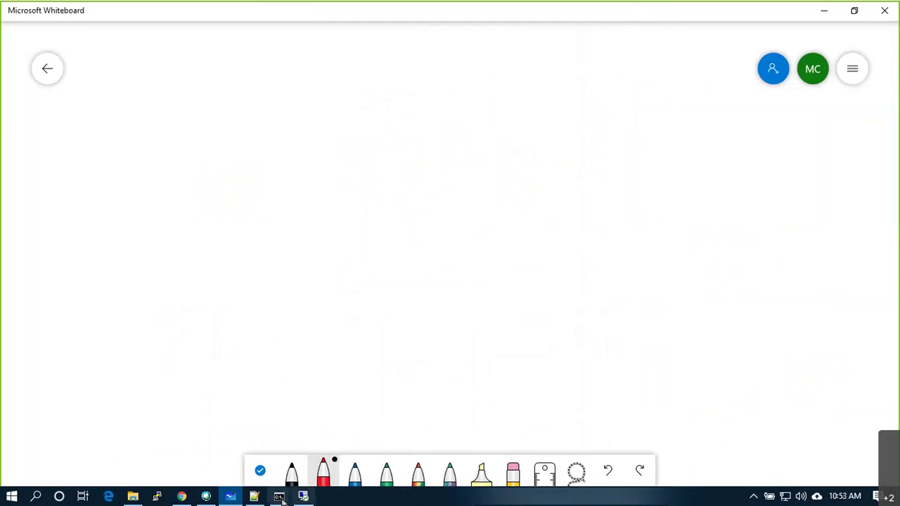
click(305, 464)
mouse_move(517, 94)
mouse_down()
mouse_move(512, 374)
mouse_move(638, 378)
mouse_move(639, 317)
mouse_up()
key(ctrl+z)
click(292, 470)
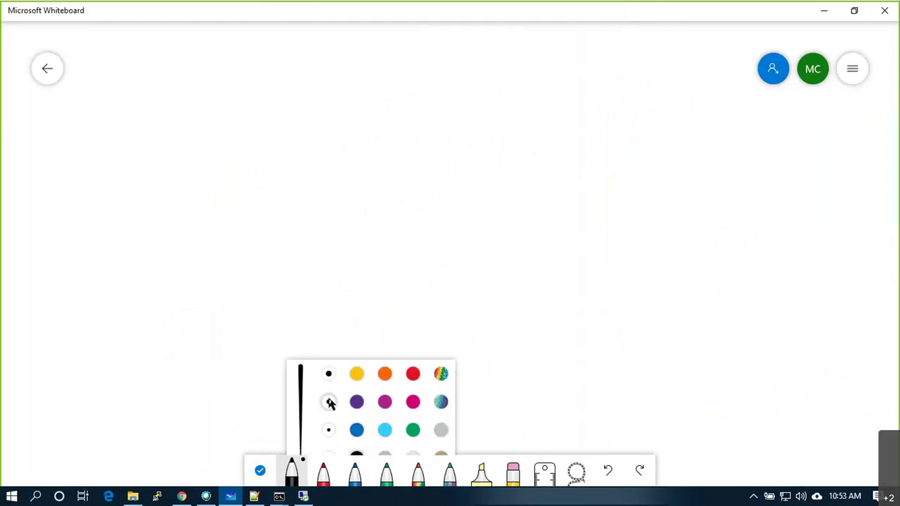
click(332, 350)
Draw the tall rectangle with small port boxes down its left edge.
mouse_move(532, 82)
mouse_down()
mouse_move(528, 279)
mouse_move(631, 354)
mouse_move(650, 85)
mouse_move(533, 83)
mouse_up()
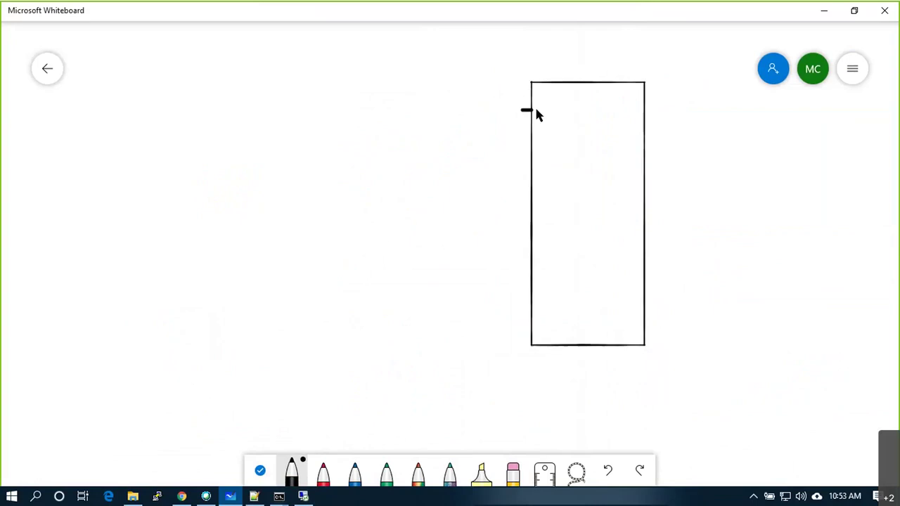
mouse_move(521, 113)
mouse_down()
mouse_move(535, 124)
mouse_move(522, 111)
mouse_move(520, 141)
mouse_move(536, 150)
mouse_move(520, 139)
mouse_up()
mouse_move(523, 171)
mouse_down()
mouse_move(535, 177)
mouse_move(523, 180)
mouse_move(541, 169)
mouse_up()
mouse_move(521, 202)
mouse_down()
mouse_move(524, 244)
mouse_move(547, 234)
mouse_move(525, 229)
mouse_up()
mouse_move(522, 260)
mouse_down()
mouse_move(552, 272)
mouse_move(554, 260)
mouse_up()
mouse_move(527, 289)
mouse_down()
mouse_move(527, 304)
mouse_move(551, 303)
mouse_move(550, 287)
mouse_up()
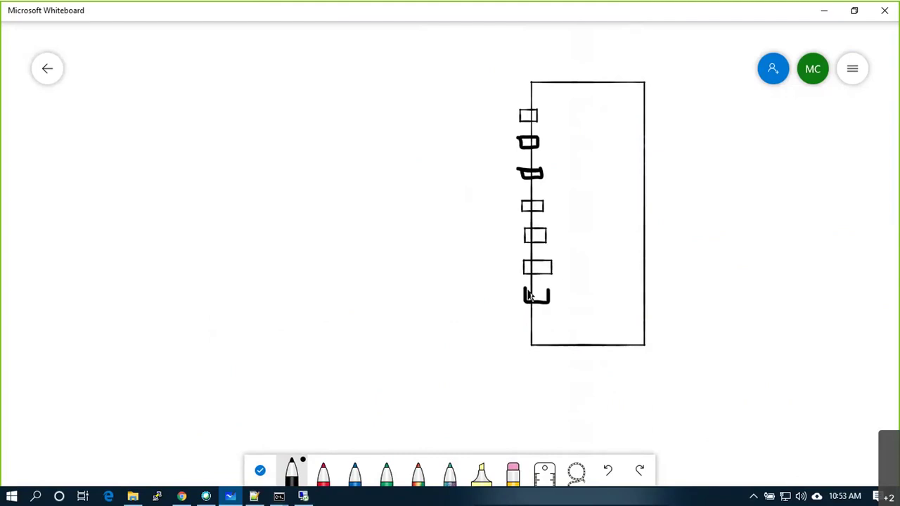
mouse_move(524, 315)
mouse_down()
mouse_move(527, 328)
mouse_move(553, 335)
mouse_move(540, 325)
mouse_up()
click(294, 476)
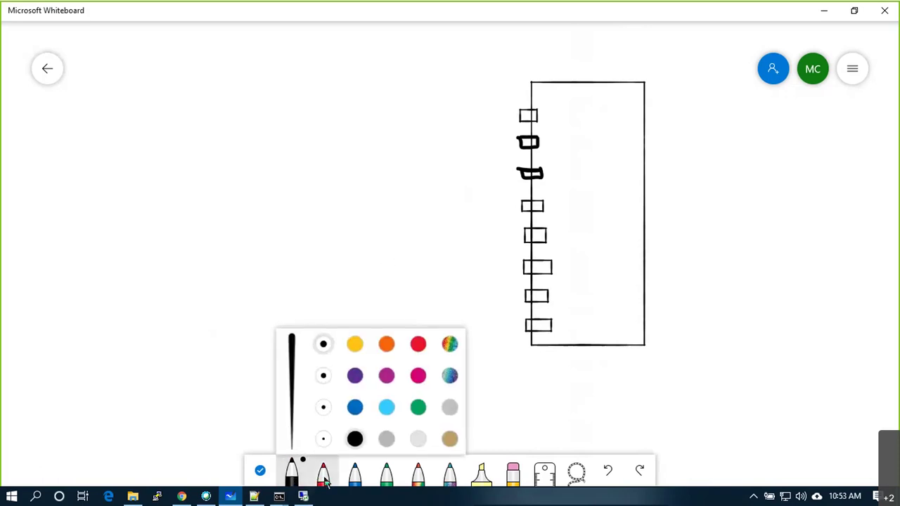
click(322, 375)
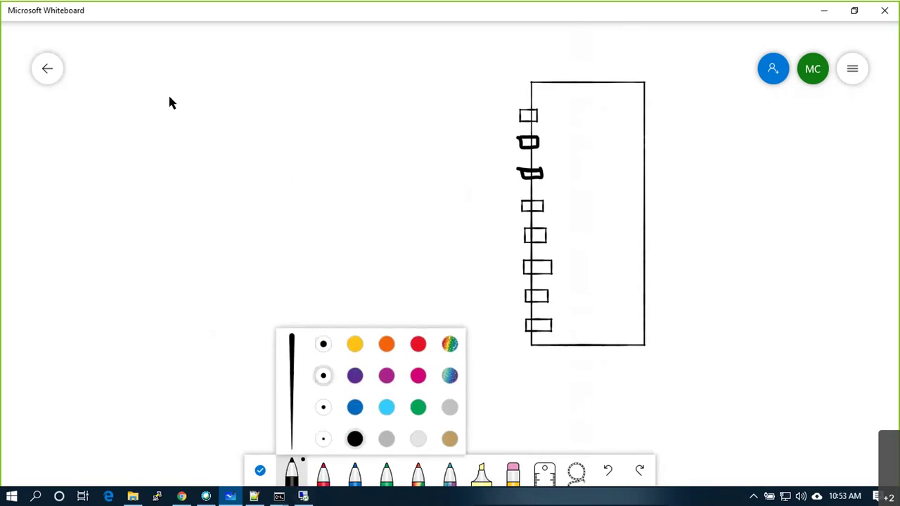
Draw a large left box with four port squares, each wired to the right box's ports.
mouse_move(183, 40)
mouse_down()
mouse_move(178, 407)
mouse_move(281, 405)
mouse_move(351, 355)
mouse_move(352, 54)
mouse_move(195, 43)
mouse_up()
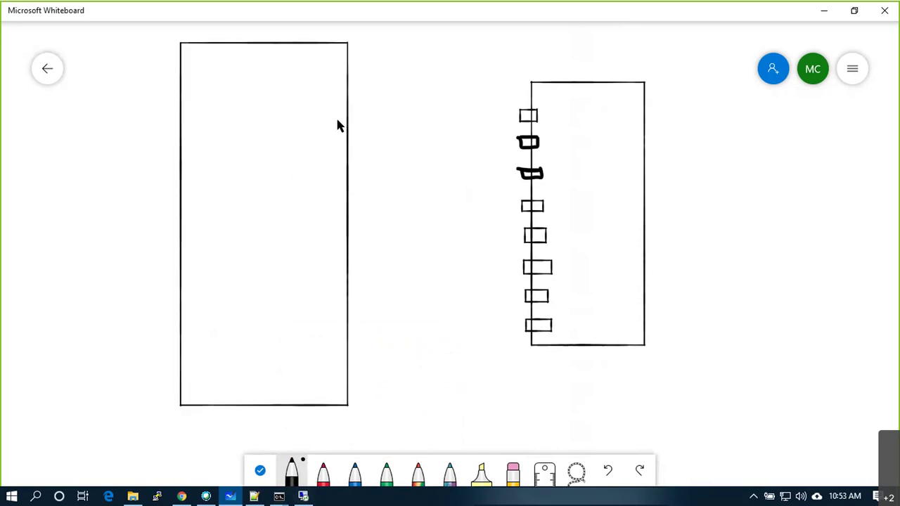
mouse_move(337, 96)
mouse_down()
mouse_move(357, 111)
mouse_move(339, 96)
mouse_up()
drag(359, 152, 345, 136)
mouse_move(341, 205)
mouse_down()
mouse_move(344, 227)
mouse_move(365, 217)
mouse_move(342, 208)
mouse_up()
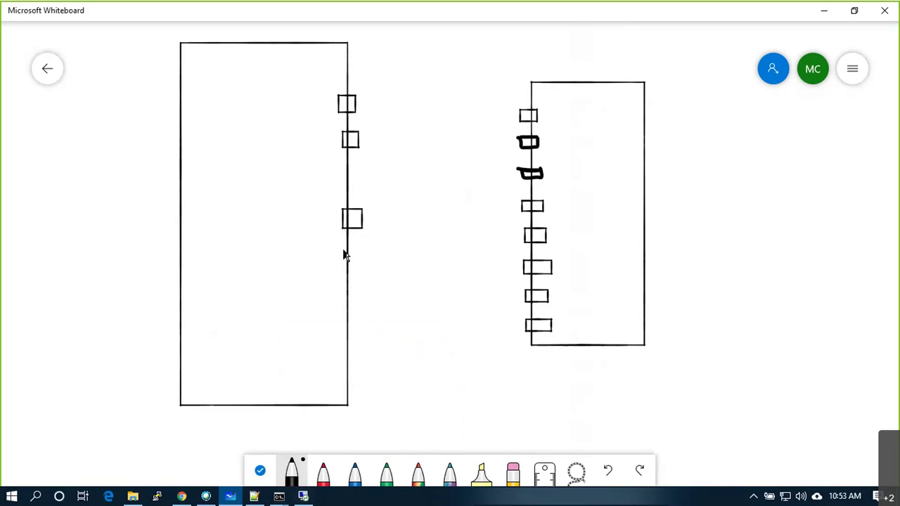
drag(364, 271, 343, 251)
mouse_move(353, 103)
mouse_down()
mouse_move(456, 120)
mouse_move(522, 116)
mouse_up()
drag(358, 139, 526, 144)
drag(360, 221, 523, 175)
drag(365, 269, 525, 212)
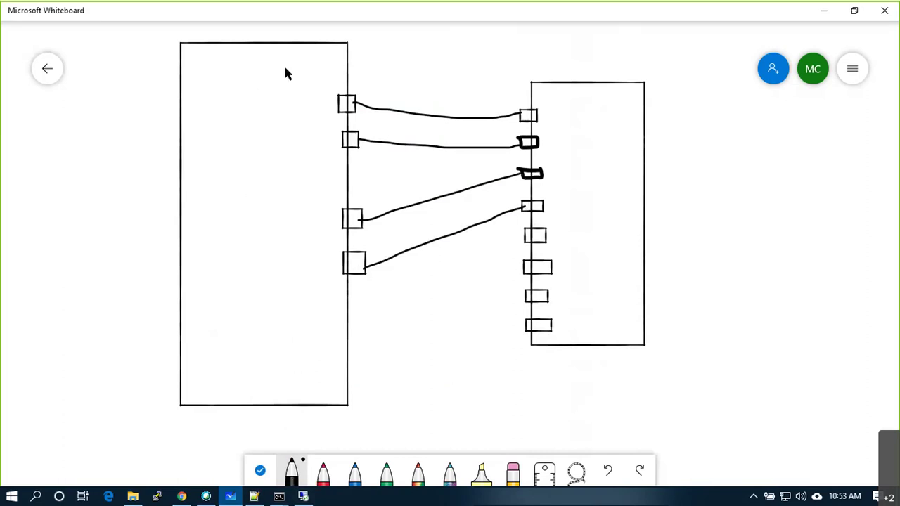
Draw a small K box and a tall three-port box inside the left box, wired to the lower ports.
mouse_move(283, 70)
mouse_down()
mouse_move(313, 151)
mouse_move(326, 133)
mouse_move(326, 67)
mouse_move(281, 84)
mouse_up()
key(ctrl+z)
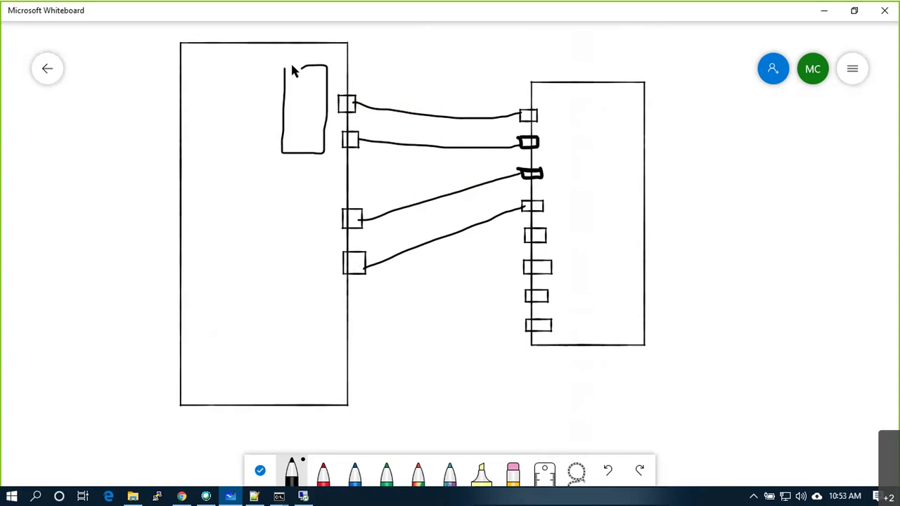
key(ctrl+z)
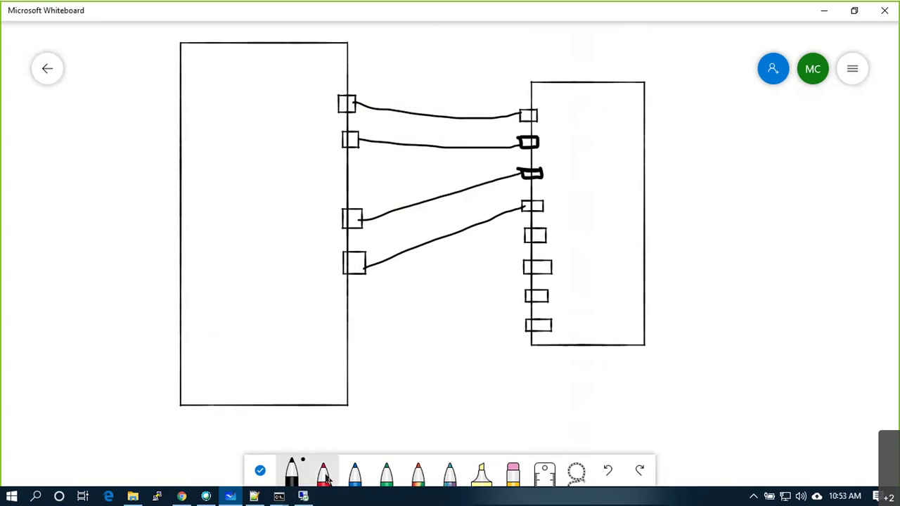
click(292, 471)
mouse_move(284, 73)
mouse_down()
mouse_move(282, 136)
mouse_move(315, 145)
mouse_move(314, 73)
mouse_move(283, 72)
mouse_move(304, 120)
mouse_up()
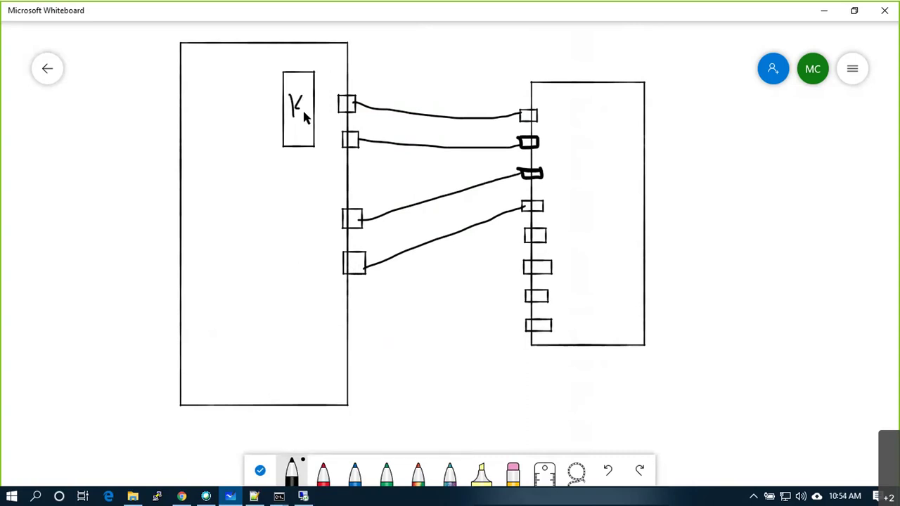
drag(288, 185, 279, 337)
mouse_move(316, 297)
mouse_down()
mouse_move(318, 197)
mouse_move(291, 191)
mouse_move(281, 328)
mouse_move(317, 246)
mouse_move(317, 195)
mouse_move(289, 193)
mouse_up()
key(ctrl+z)
drag(314, 229, 346, 219)
drag(346, 267, 317, 272)
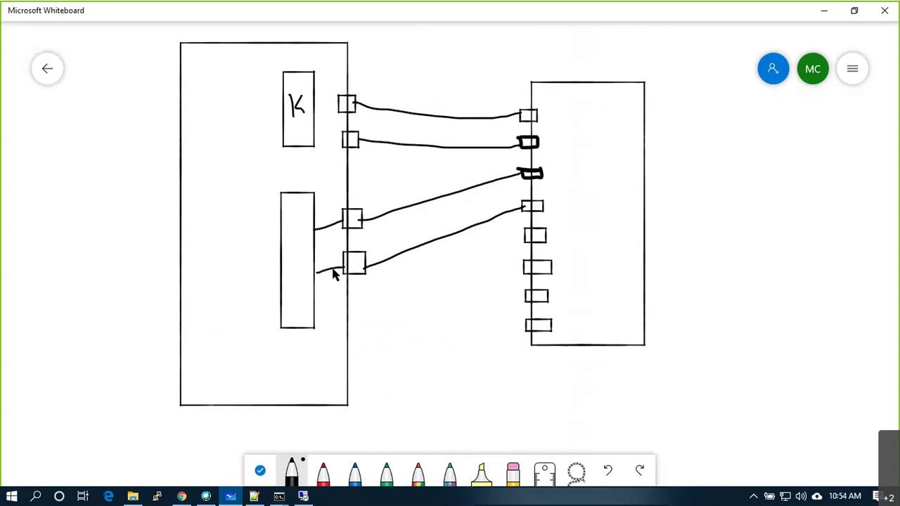
mouse_move(264, 215)
mouse_down()
mouse_move(281, 223)
mouse_move(280, 278)
mouse_up()
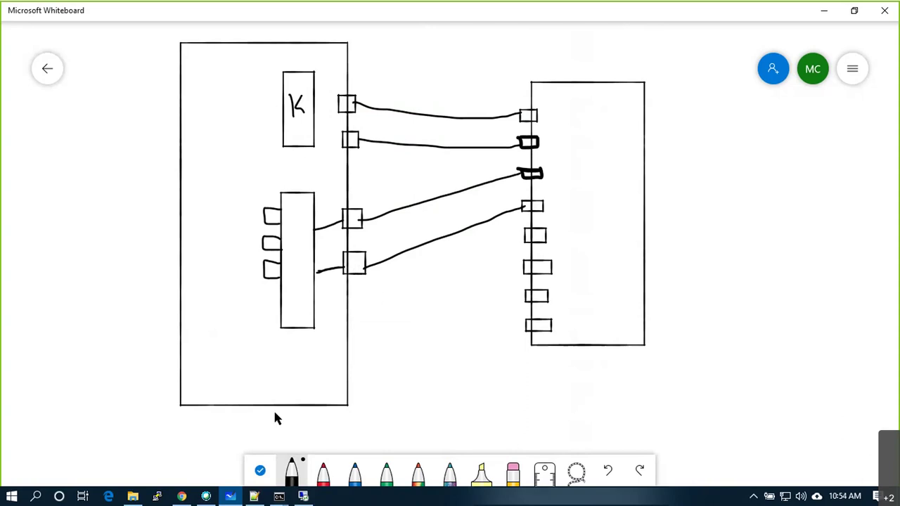
Expand vSwitch1 in vSphere to view VLAN10, VLAN20 and VLAN40 on vmnic2 and vmnic3, then return to Whiteboard.
key(alt+Tab)
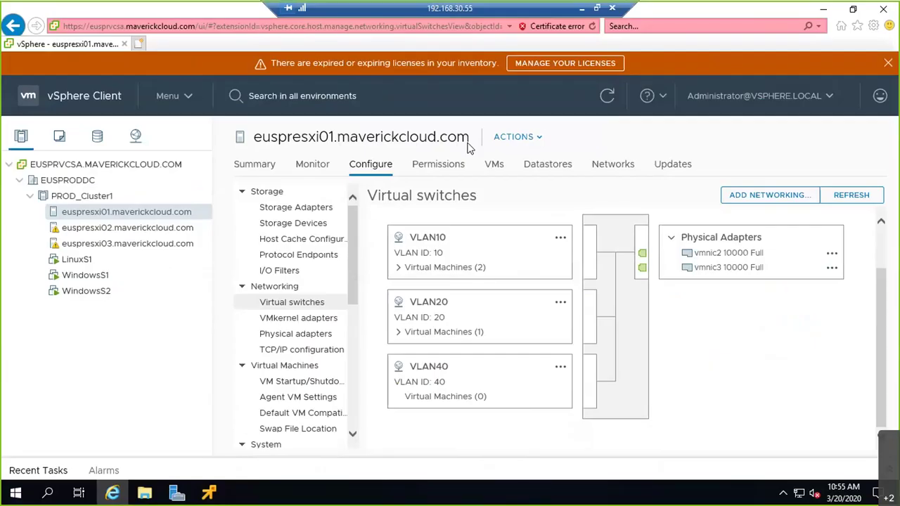
click(377, 219)
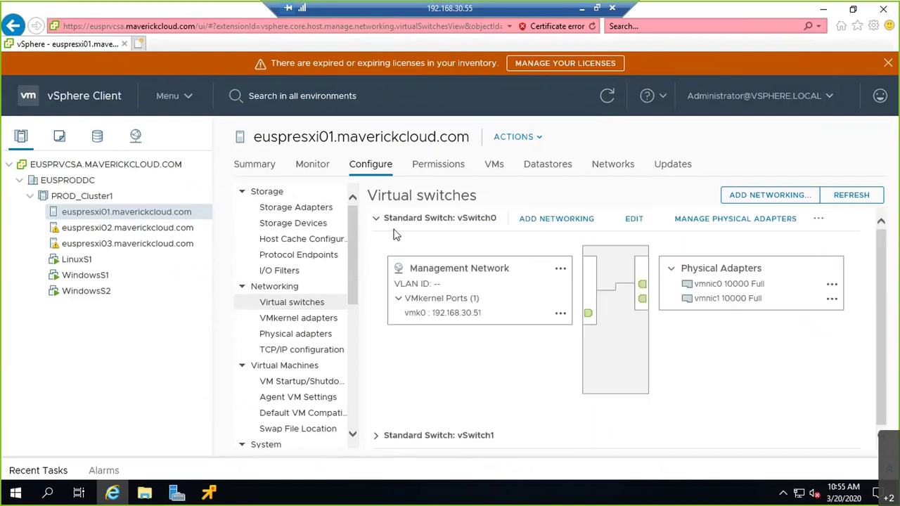
click(376, 219)
click(376, 243)
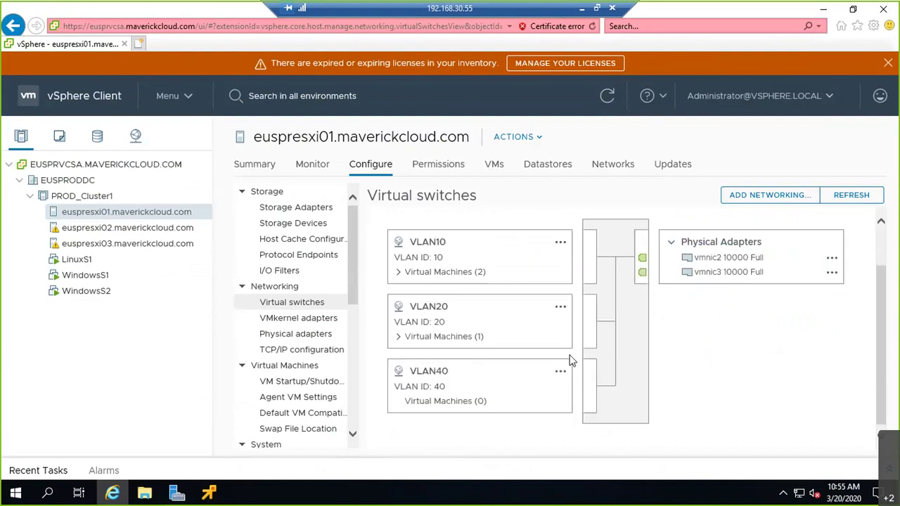
click(582, 9)
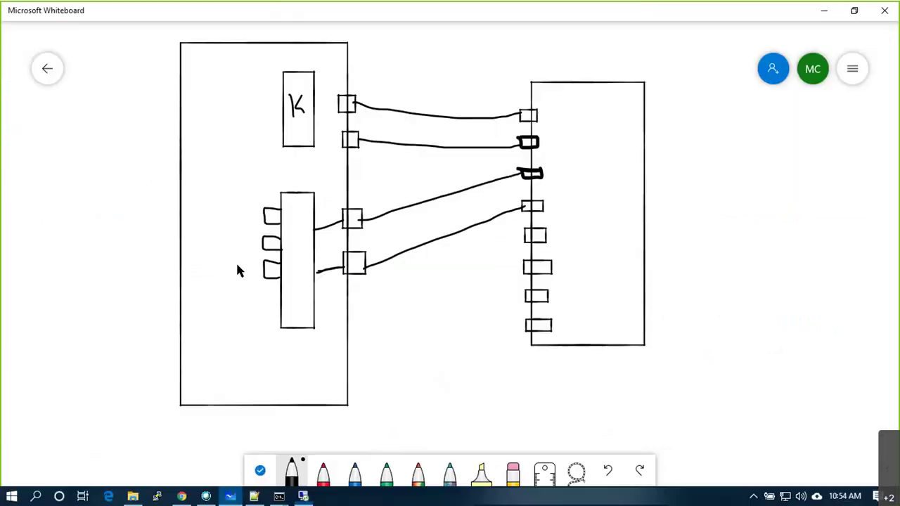
Label the lower block P and its ports V10, V20 and V40.
mouse_move(295, 240)
mouse_down()
mouse_move(296, 262)
mouse_move(303, 241)
mouse_move(297, 255)
mouse_up()
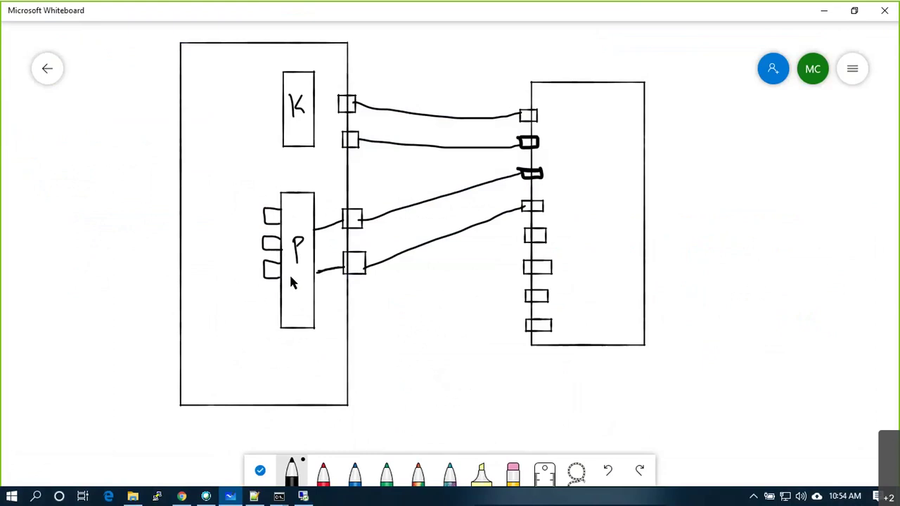
mouse_move(243, 208)
mouse_down()
mouse_move(243, 219)
mouse_move(254, 211)
mouse_move(241, 255)
mouse_up()
key(ctrl+z)
drag(238, 240, 247, 249)
mouse_move(281, 121)
mouse_down()
mouse_move(308, 120)
mouse_move(288, 145)
mouse_move(289, 137)
mouse_up()
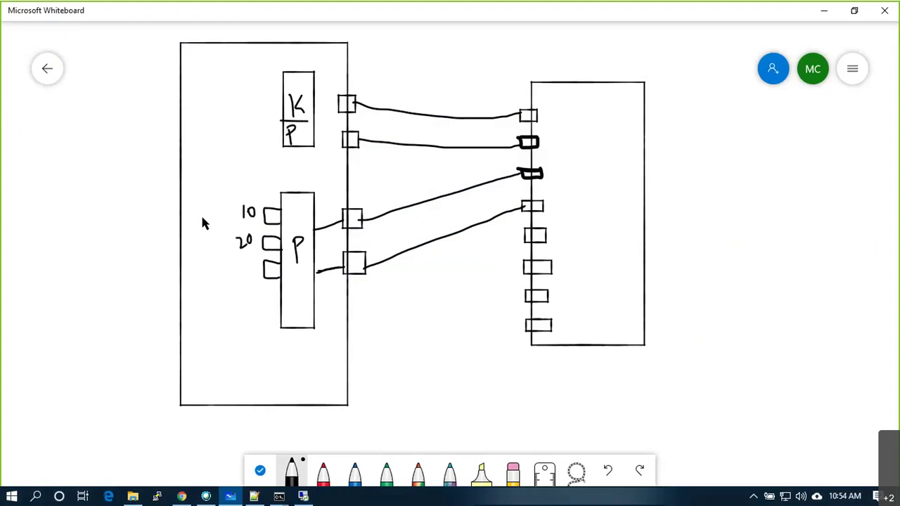
key(ctrl+z)
key(ctrl+z)
mouse_move(240, 268)
mouse_down()
mouse_move(244, 280)
mouse_move(251, 269)
mouse_up()
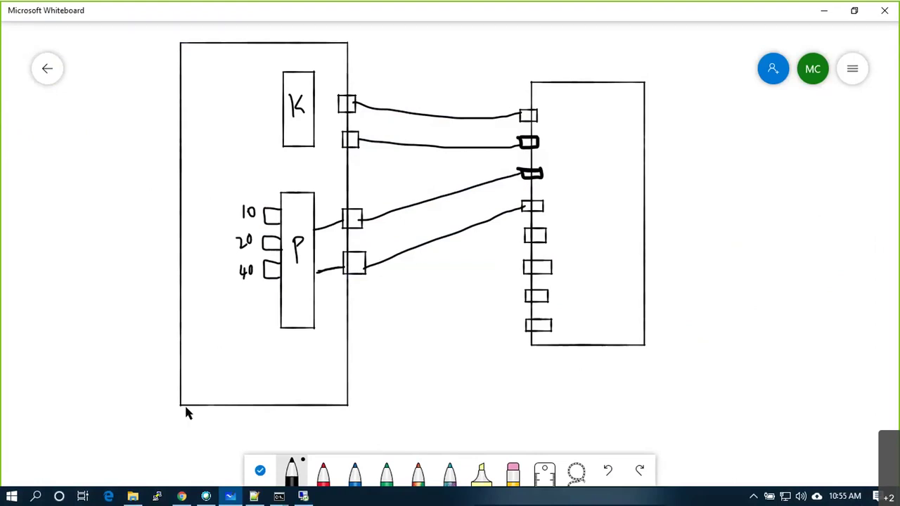
drag(220, 206, 232, 202)
drag(223, 239, 233, 235)
mouse_move(226, 268)
mouse_down()
mouse_move(231, 280)
mouse_move(236, 266)
mouse_up()
Wire K to the top two uplink ports and draw a line from K out to the left.
drag(338, 103, 315, 104)
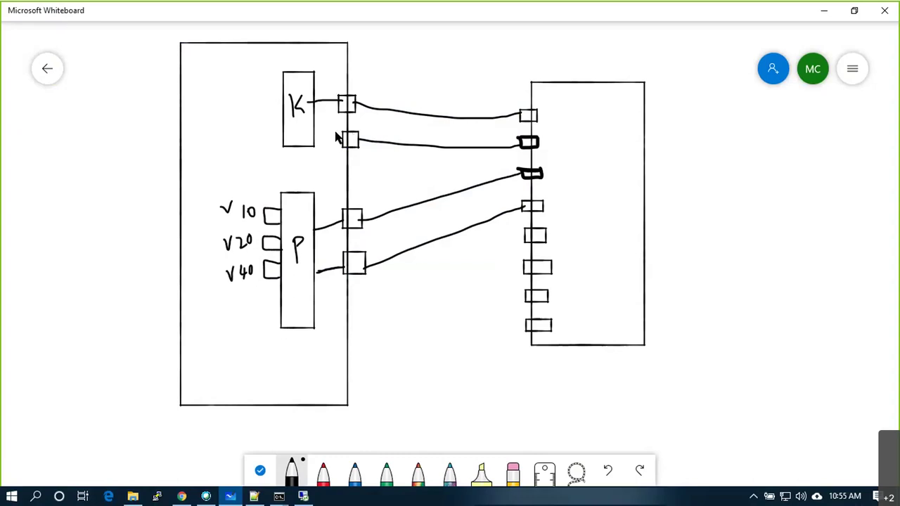
drag(345, 139, 310, 128)
drag(287, 82, 123, 108)
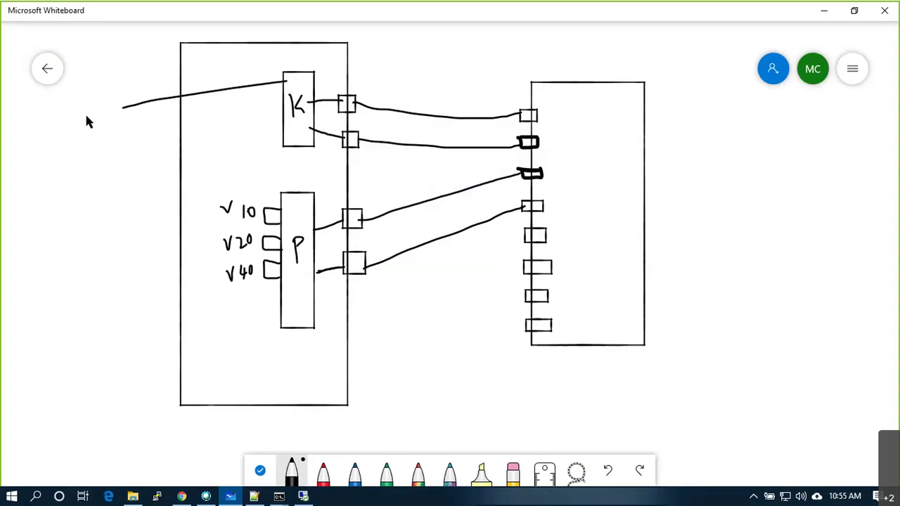
Add a text label 192.168.30.51 beside K's outside line.
right_click(87, 118)
click(108, 82)
text(192.1699)
key(BackSpace)
key(BackSpace)
text(8.30.51)
click(92, 168)
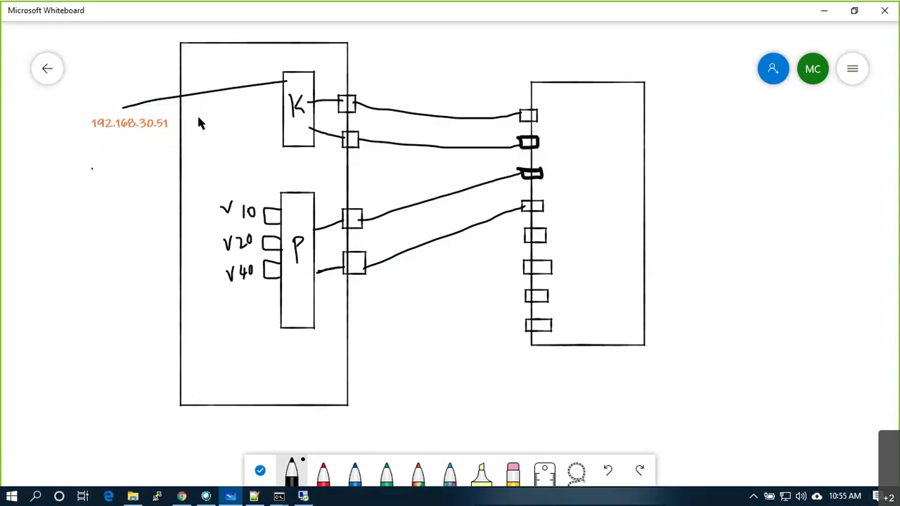
Draw three VM boxes and wire them to the V10, V20 and V40 ports.
mouse_move(198, 121)
mouse_down()
mouse_move(220, 142)
mouse_move(198, 120)
mouse_up()
mouse_move(192, 173)
mouse_down()
mouse_move(216, 192)
mouse_move(192, 170)
mouse_up()
mouse_move(193, 295)
mouse_down()
mouse_move(195, 321)
mouse_move(220, 303)
mouse_move(195, 299)
mouse_move(265, 277)
mouse_up()
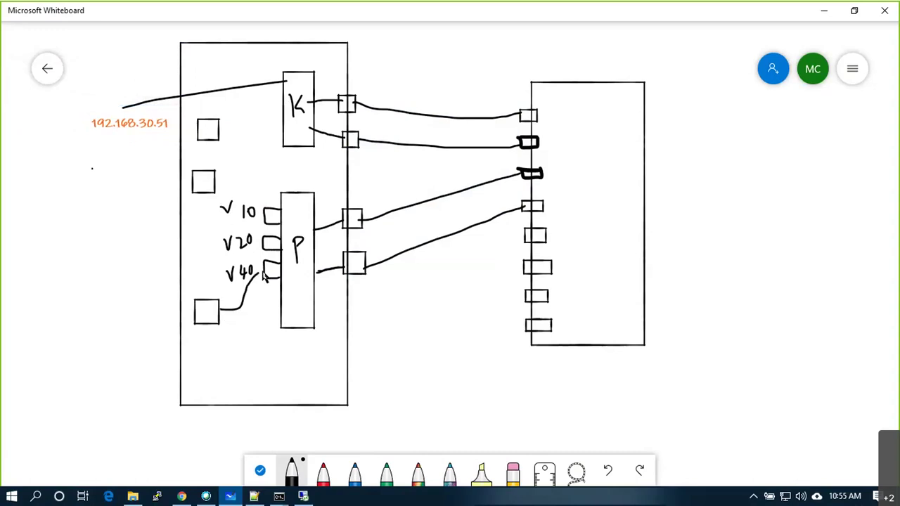
drag(211, 180, 271, 210)
key(ctrl+z)
key(ctrl+z)
mouse_move(202, 197)
mouse_down()
mouse_move(202, 243)
mouse_move(225, 261)
mouse_move(271, 247)
mouse_up()
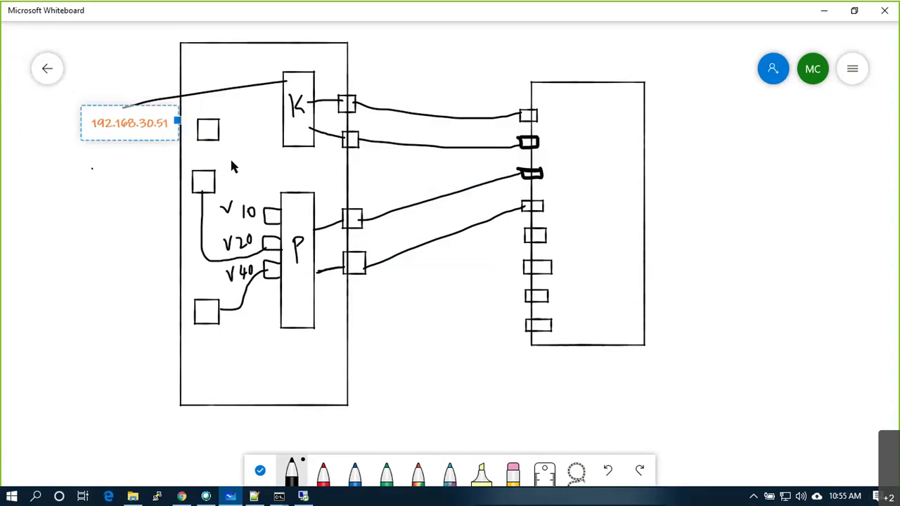
drag(218, 134, 271, 211)
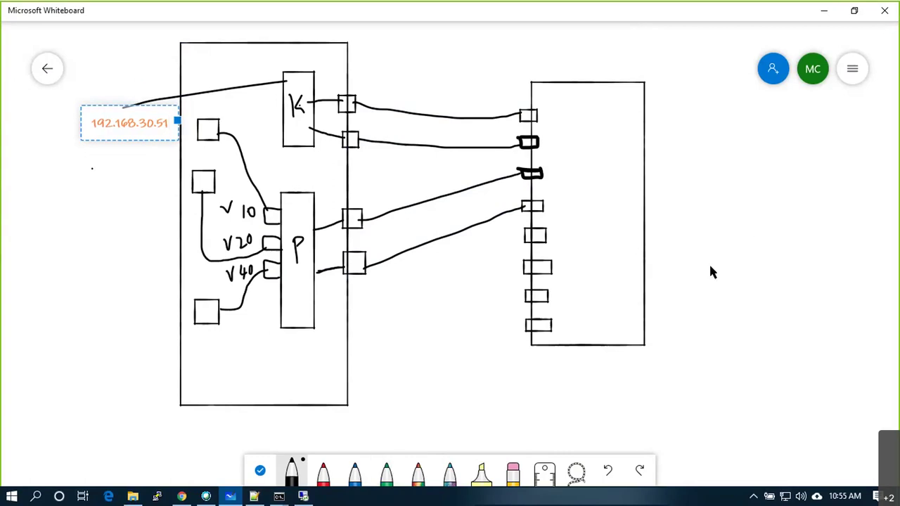
Draw a workstation box with a boxed, ticked E label, wired to the switch's bottom port and looped to its top port.
mouse_move(758, 266)
mouse_down()
mouse_move(846, 288)
mouse_move(850, 187)
mouse_move(772, 187)
mouse_move(757, 211)
mouse_up()
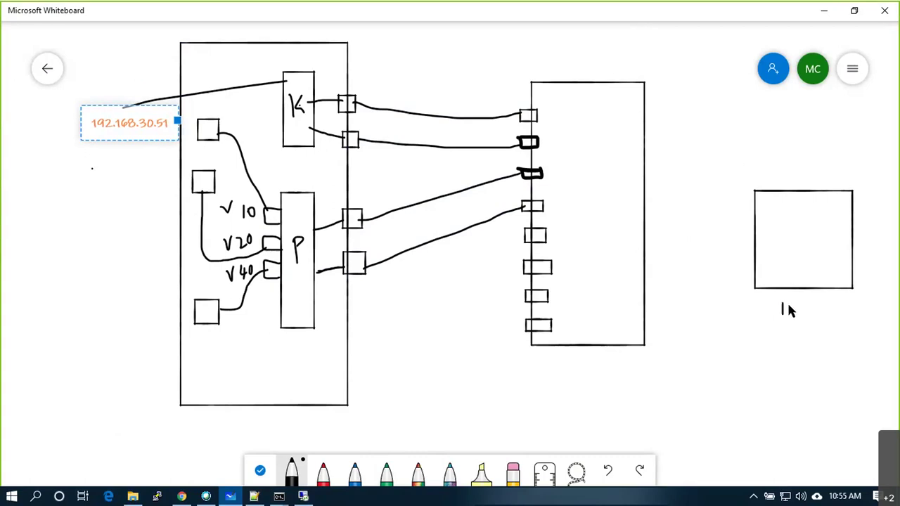
mouse_move(770, 294)
mouse_down()
mouse_move(800, 325)
mouse_move(770, 296)
mouse_up()
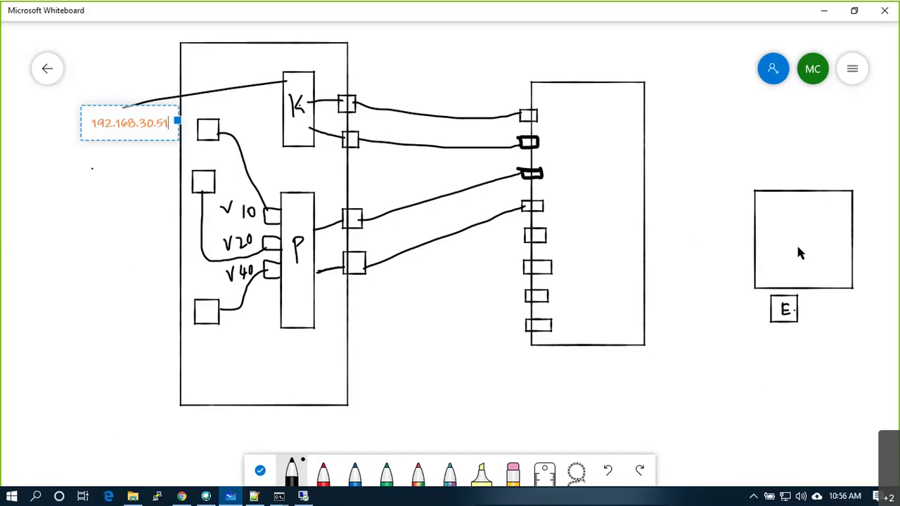
drag(644, 246, 754, 246)
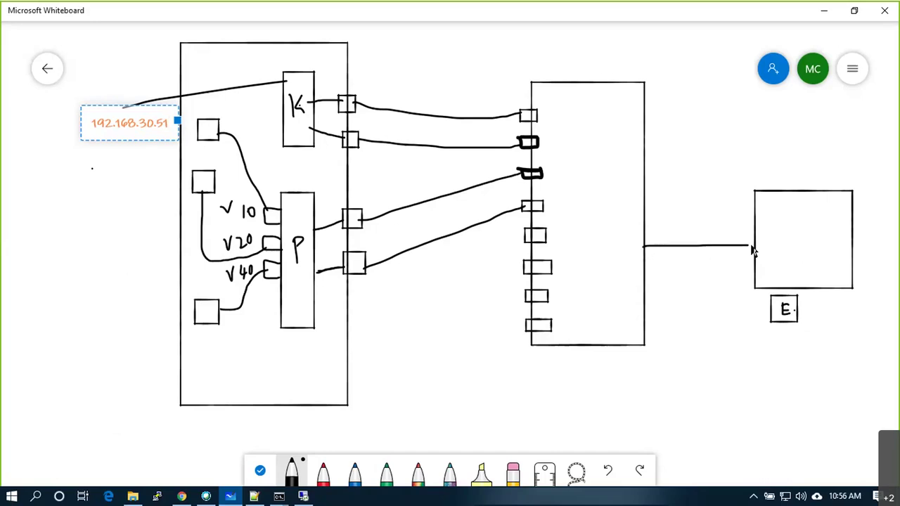
key(ctrl+z)
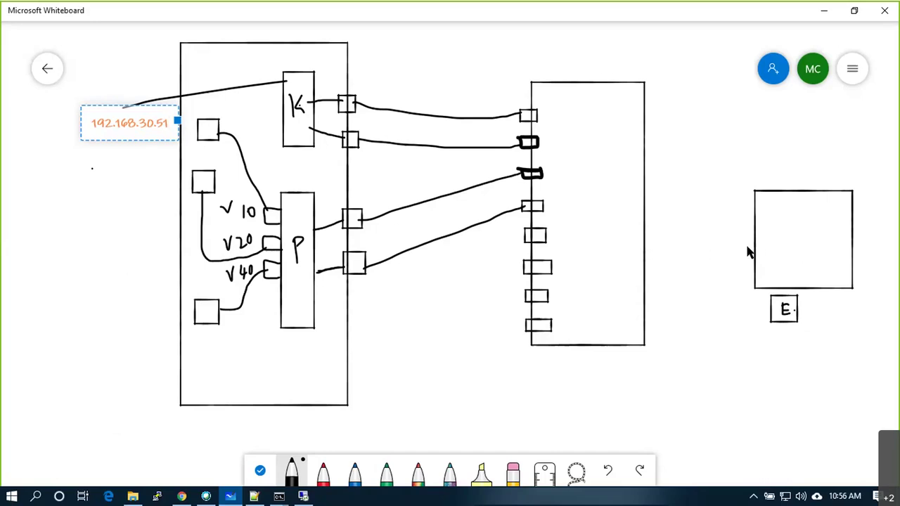
mouse_move(757, 243)
mouse_down()
mouse_move(706, 274)
mouse_move(617, 382)
mouse_move(484, 361)
mouse_move(489, 343)
mouse_up()
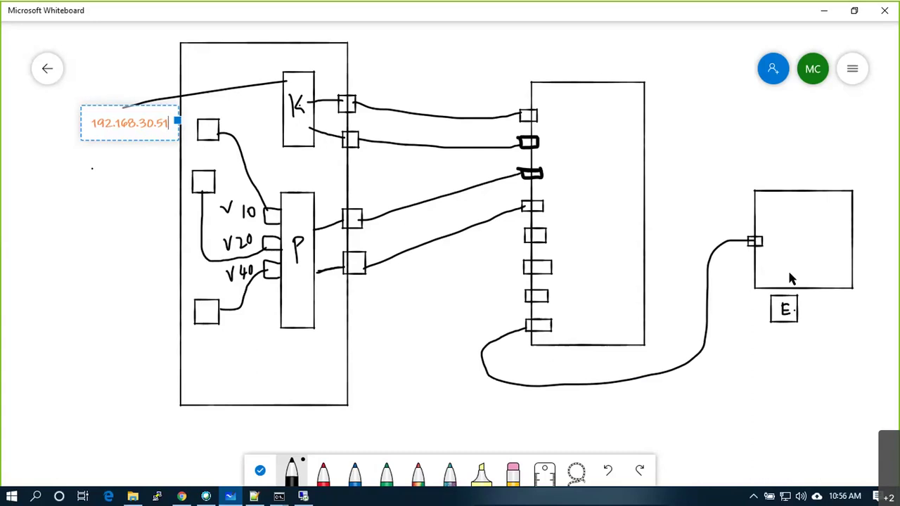
drag(795, 309, 817, 295)
mouse_move(551, 324)
mouse_down()
mouse_move(605, 249)
mouse_move(599, 132)
mouse_move(556, 117)
mouse_move(432, 123)
mouse_move(305, 104)
mouse_up()
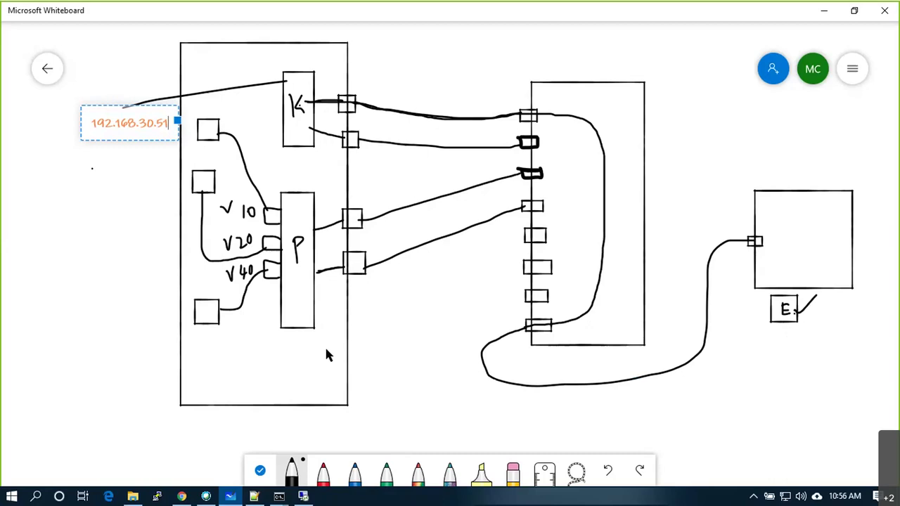
Draw W10, W20 and W40 boxes under E, trace extra switch-to-VLAN wires, and circle the top switch port.
mouse_move(788, 364)
mouse_down()
mouse_move(803, 345)
mouse_move(775, 336)
mouse_move(782, 362)
mouse_move(788, 344)
mouse_move(808, 353)
mouse_move(815, 342)
mouse_up()
mouse_move(755, 244)
mouse_down()
mouse_move(739, 241)
mouse_move(719, 253)
mouse_move(699, 360)
mouse_move(624, 383)
mouse_move(538, 386)
mouse_move(492, 382)
mouse_move(484, 353)
mouse_move(511, 336)
mouse_move(577, 323)
mouse_move(584, 177)
mouse_move(527, 174)
mouse_move(378, 221)
mouse_move(322, 224)
mouse_move(267, 209)
mouse_up()
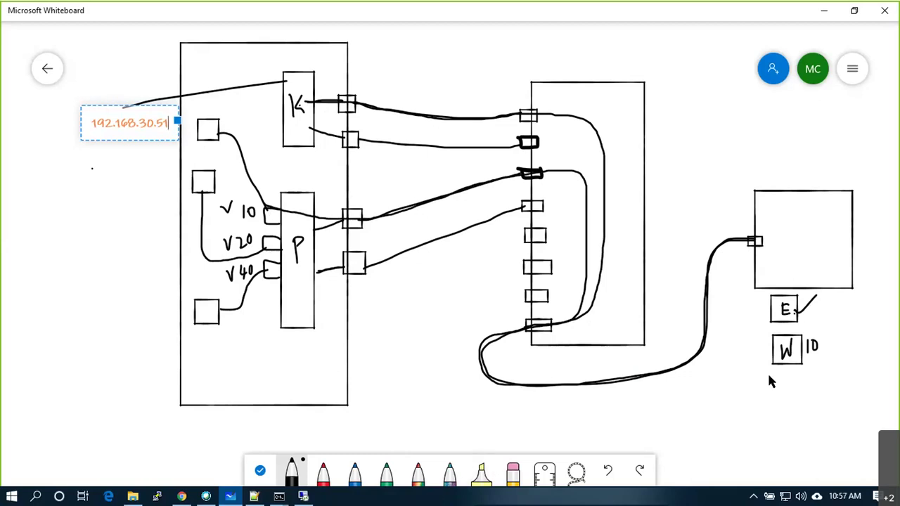
mouse_move(773, 371)
mouse_down()
mouse_move(802, 394)
mouse_move(774, 403)
mouse_move(820, 380)
mouse_up()
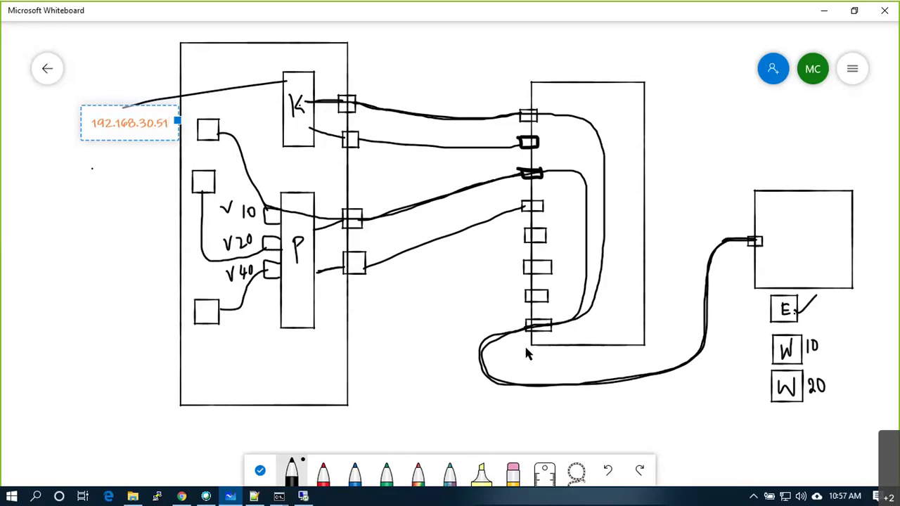
mouse_move(547, 335)
mouse_down()
mouse_move(586, 301)
mouse_move(591, 207)
mouse_move(581, 181)
mouse_move(506, 181)
mouse_move(292, 246)
mouse_up()
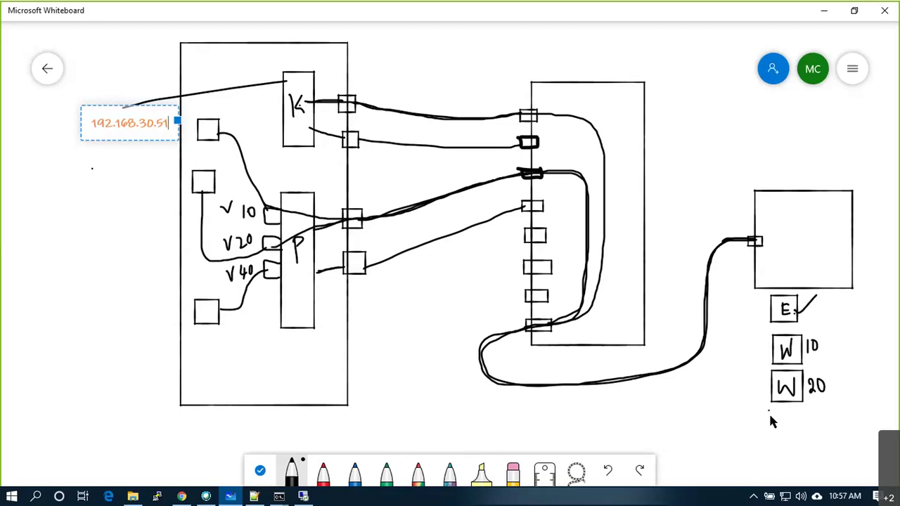
mouse_move(785, 441)
mouse_down()
mouse_move(802, 416)
mouse_move(771, 412)
mouse_move(792, 430)
mouse_move(800, 419)
mouse_move(824, 430)
mouse_move(818, 442)
mouse_move(828, 419)
mouse_up()
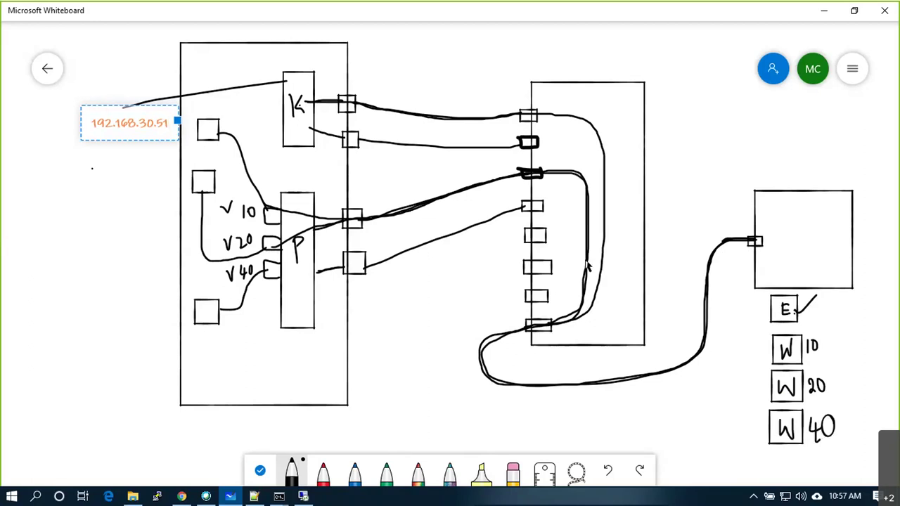
drag(334, 232, 281, 273)
mouse_move(538, 94)
mouse_down()
mouse_move(510, 105)
mouse_move(519, 138)
mouse_move(540, 136)
mouse_move(529, 97)
mouse_move(515, 109)
mouse_up()
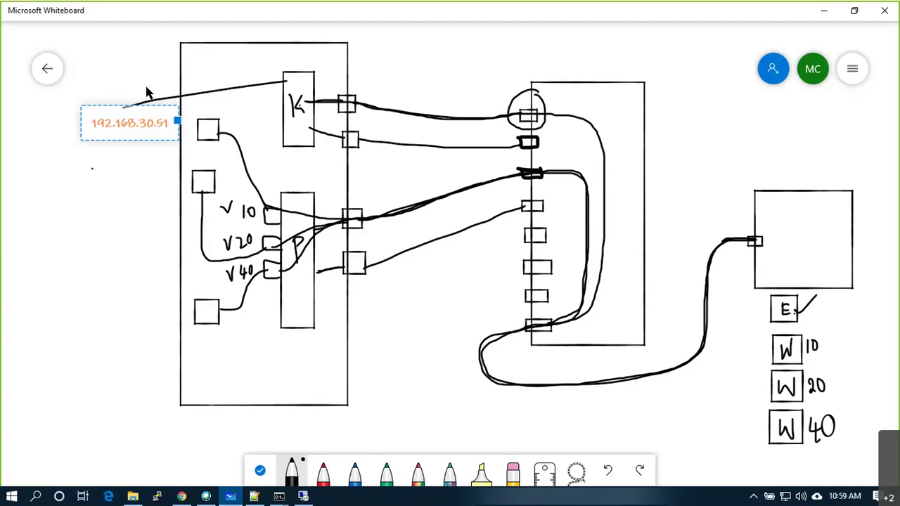
mouse_move(529, 118)
mouse_down()
mouse_move(483, 86)
mouse_move(471, 63)
mouse_move(495, 67)
mouse_move(499, 45)
mouse_move(502, 64)
mouse_up()
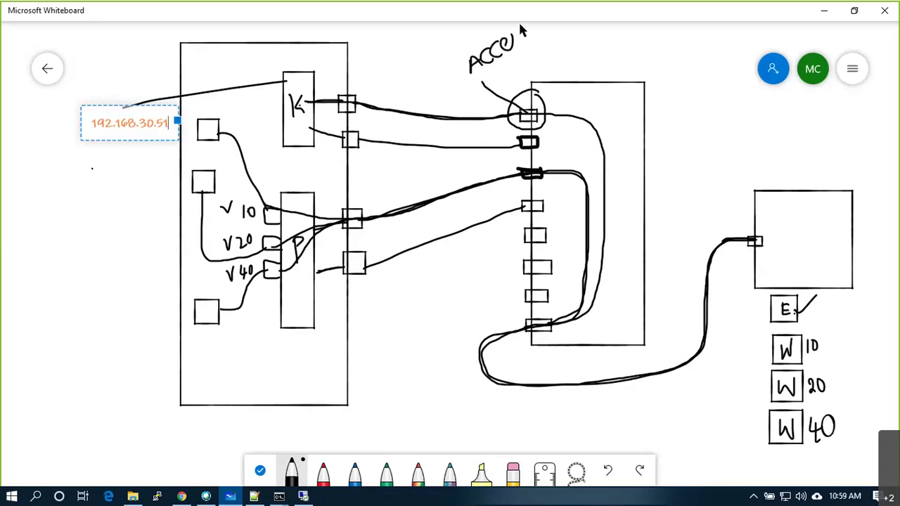
Handwrite "Access port" above the switch next to the circled top port.
mouse_move(542, 33)
mouse_down()
mouse_move(545, 42)
mouse_move(565, 36)
mouse_up()
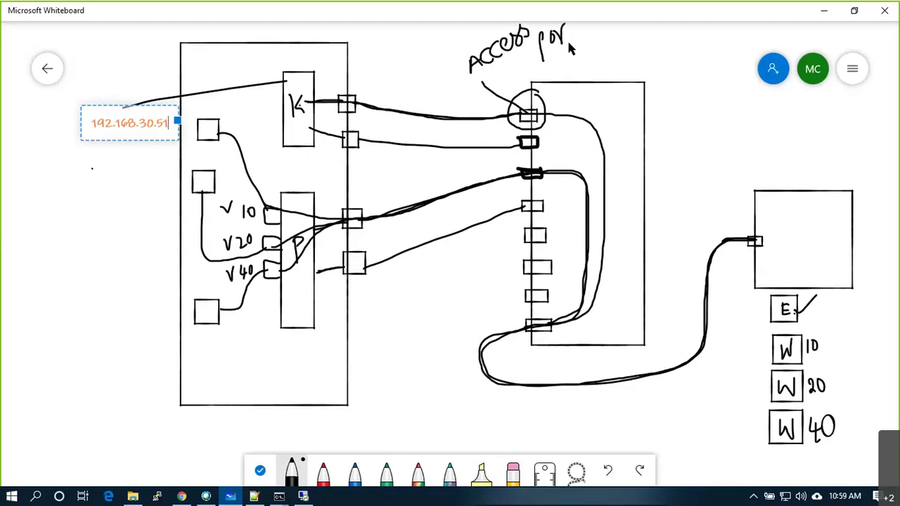
Bring the whiteboard back full screen and circle the third switch port in red.
click(813, 31)
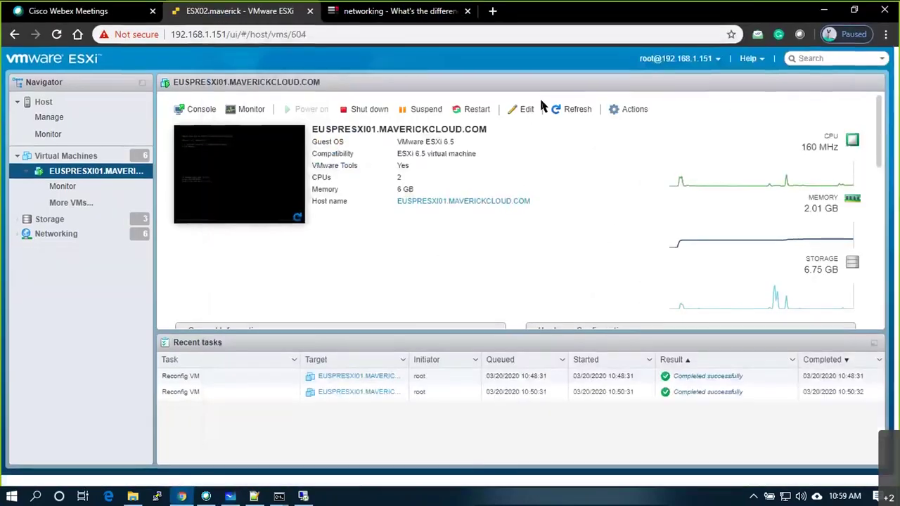
click(230, 498)
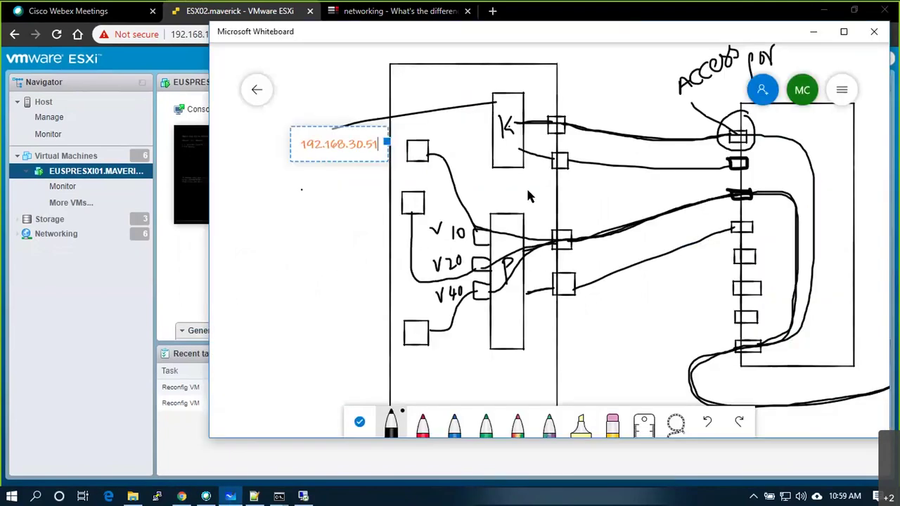
double_click(569, 28)
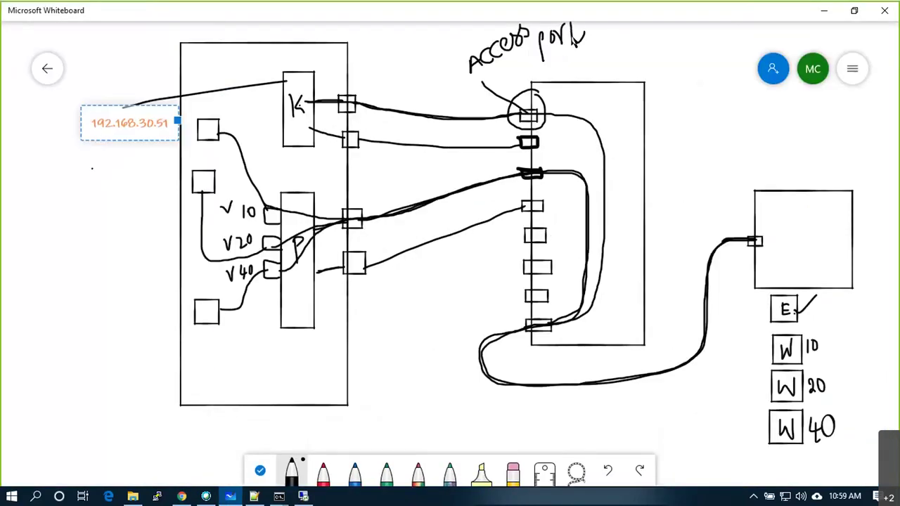
click(322, 472)
mouse_move(535, 162)
mouse_down()
mouse_move(518, 185)
mouse_move(542, 192)
mouse_move(549, 172)
mouse_move(537, 163)
mouse_up()
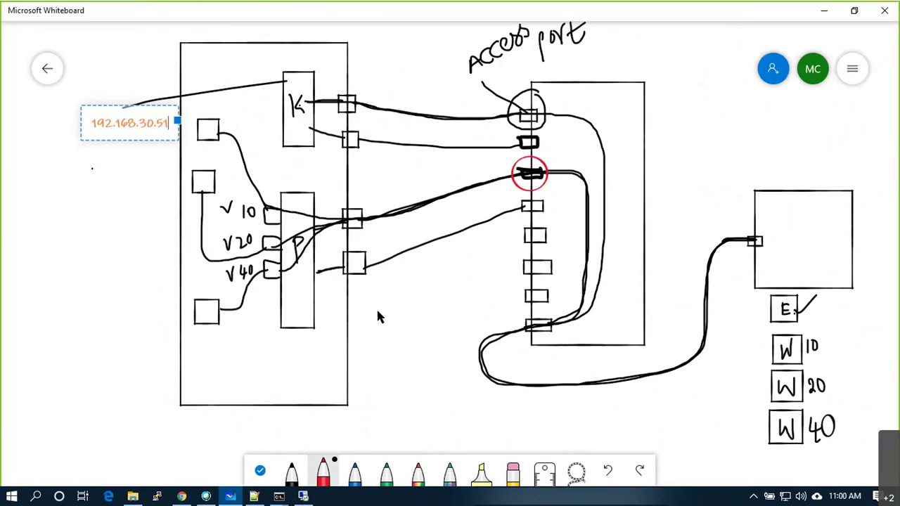
Mark the circled port N, add a ticked red line beside the switch, and write 30 in the P block.
drag(553, 193, 565, 176)
mouse_move(643, 117)
mouse_down()
mouse_move(644, 163)
mouse_move(652, 139)
mouse_up()
drag(640, 159, 651, 156)
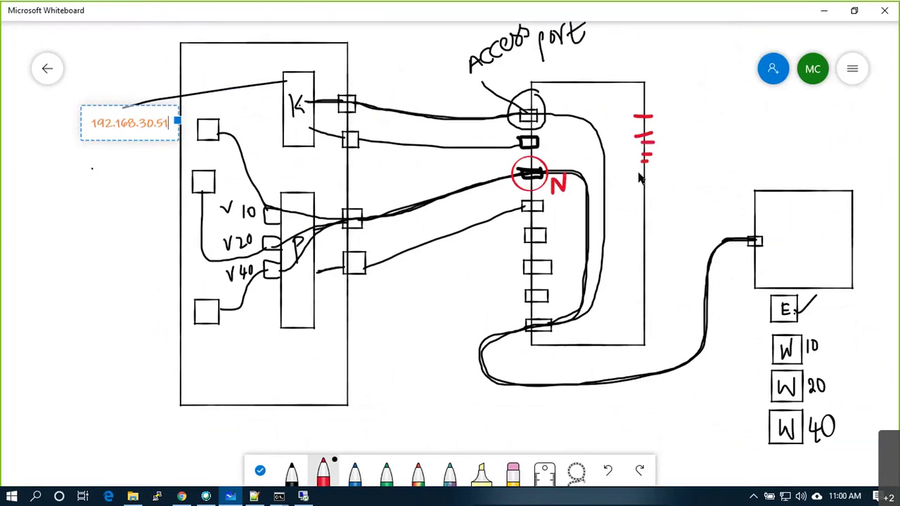
click(681, 161)
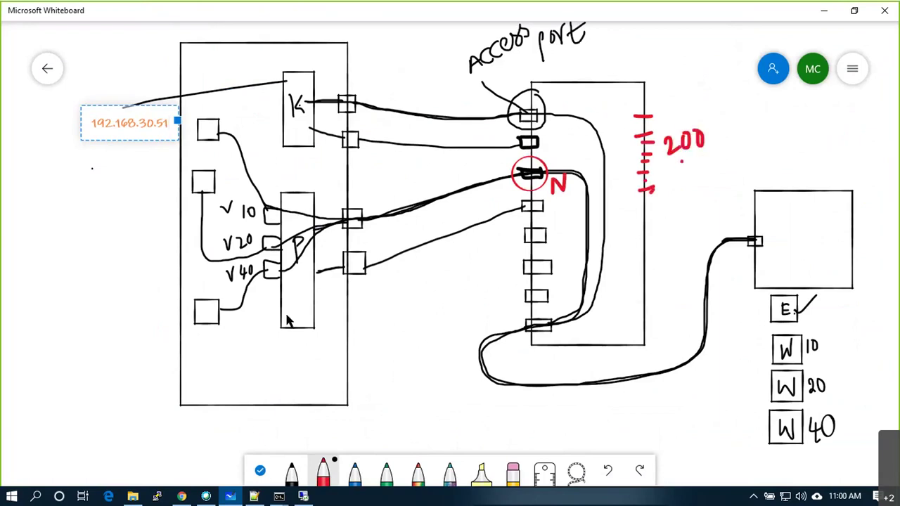
mouse_move(288, 306)
mouse_down()
mouse_move(294, 320)
mouse_move(307, 296)
mouse_up()
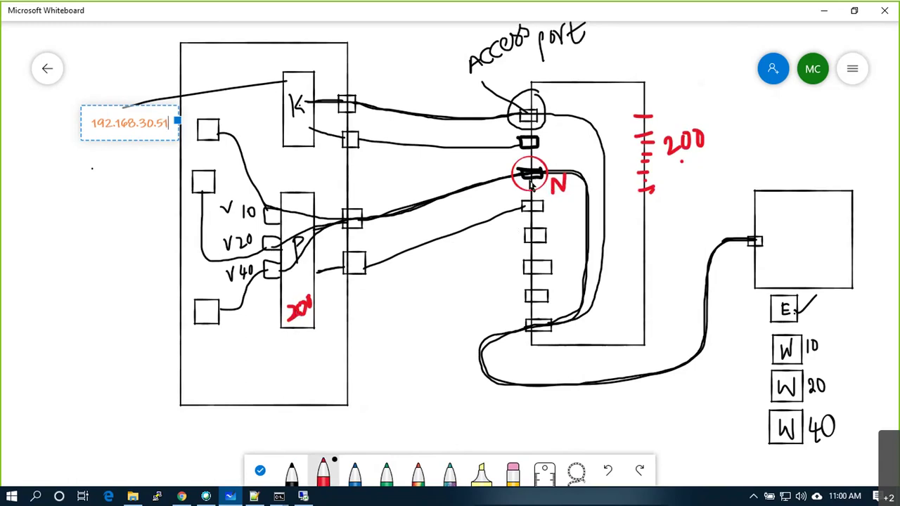
Circle the port below the N port in red and draw two pointer lines from both circled ports.
click(529, 205)
drag(523, 206, 526, 201)
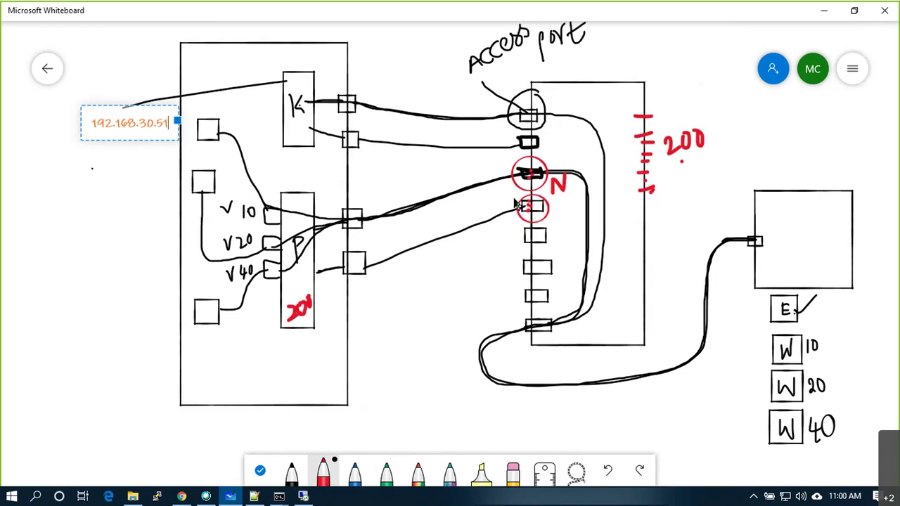
drag(520, 188, 482, 268)
drag(523, 206, 485, 278)
mouse_move(421, 286)
mouse_down()
mouse_move(418, 305)
mouse_move(426, 284)
mouse_up()
Handwrite 'Trunk ports' at the end of the pointer lines.
mouse_move(421, 303)
mouse_down()
mouse_move(429, 292)
mouse_move(461, 296)
mouse_up()
mouse_move(466, 275)
mouse_down()
mouse_move(440, 327)
mouse_move(444, 319)
mouse_up()
mouse_move(451, 315)
mouse_down()
mouse_move(469, 323)
mouse_move(478, 300)
mouse_up()
drag(484, 314, 475, 325)
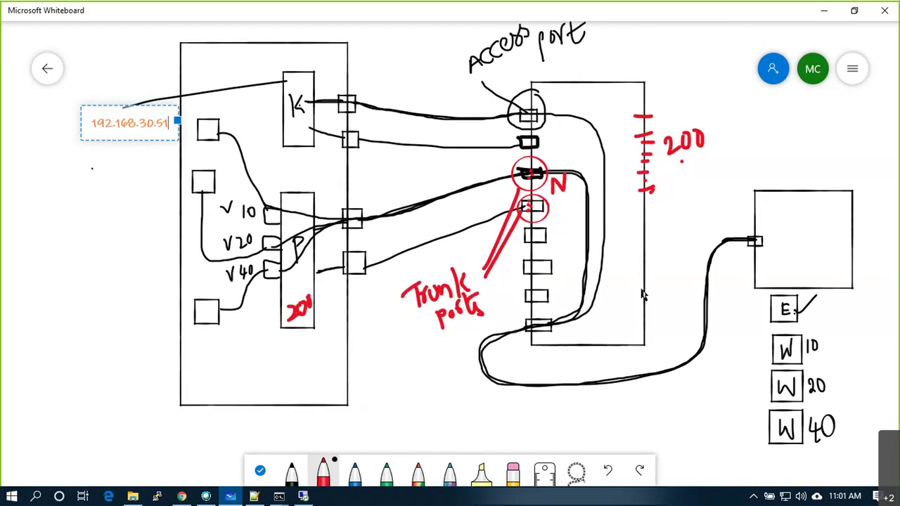
Draw a red box linked to a trunk port with a tick, then undo those marks.
mouse_move(542, 416)
mouse_down()
mouse_move(633, 408)
mouse_move(587, 440)
mouse_move(541, 440)
mouse_up()
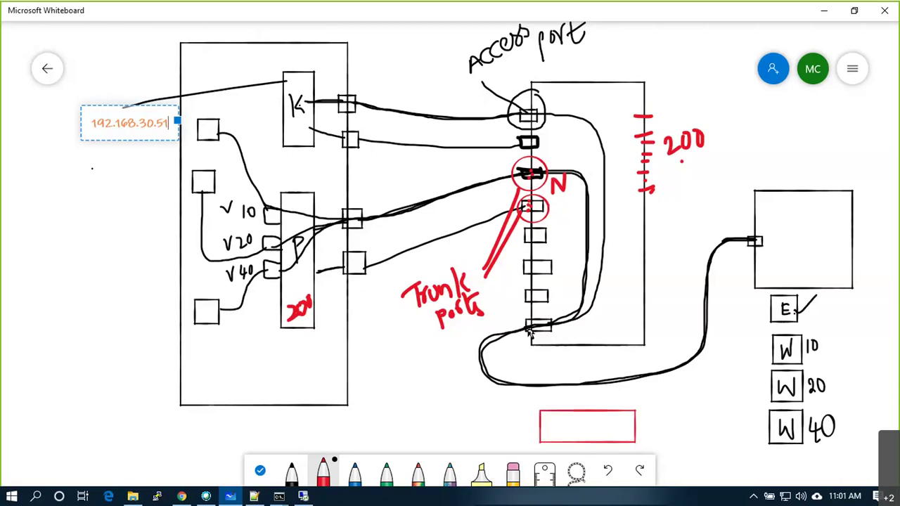
mouse_move(524, 295)
mouse_down()
mouse_move(453, 367)
mouse_move(465, 403)
mouse_move(553, 425)
mouse_up()
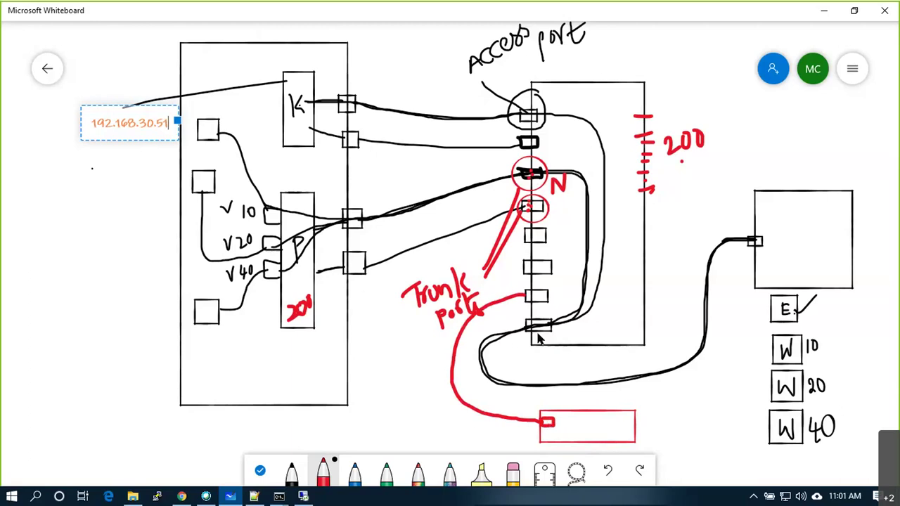
click(536, 294)
drag(594, 421, 620, 399)
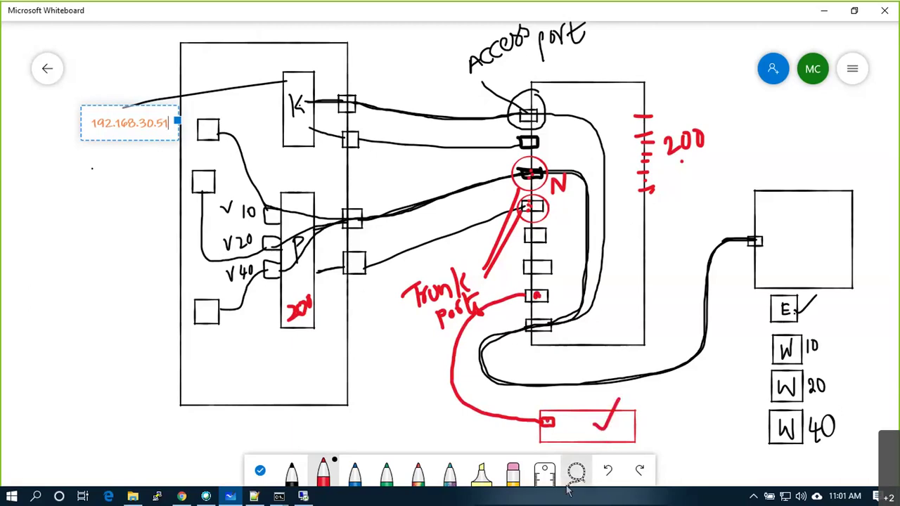
key(ctrl+z)
key(ctrl+z)
key(ctrl+z)
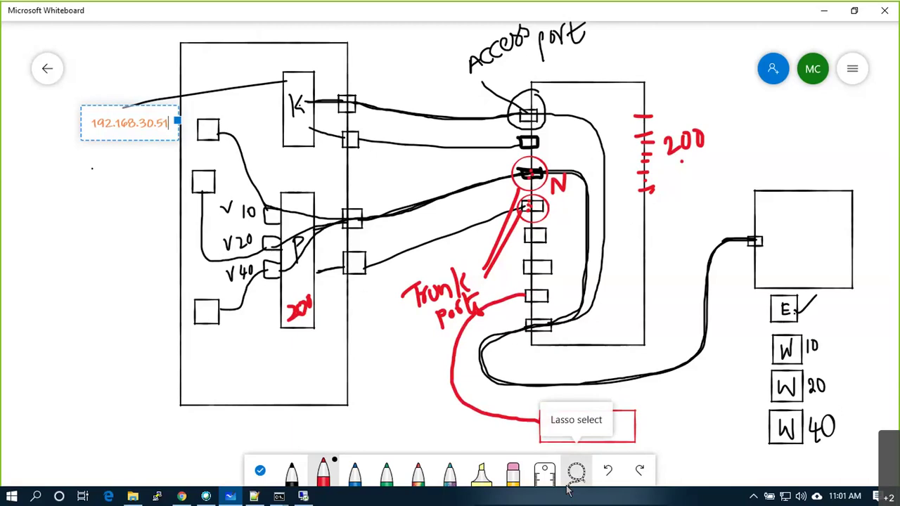
key(ctrl+z)
key(ctrl+z)
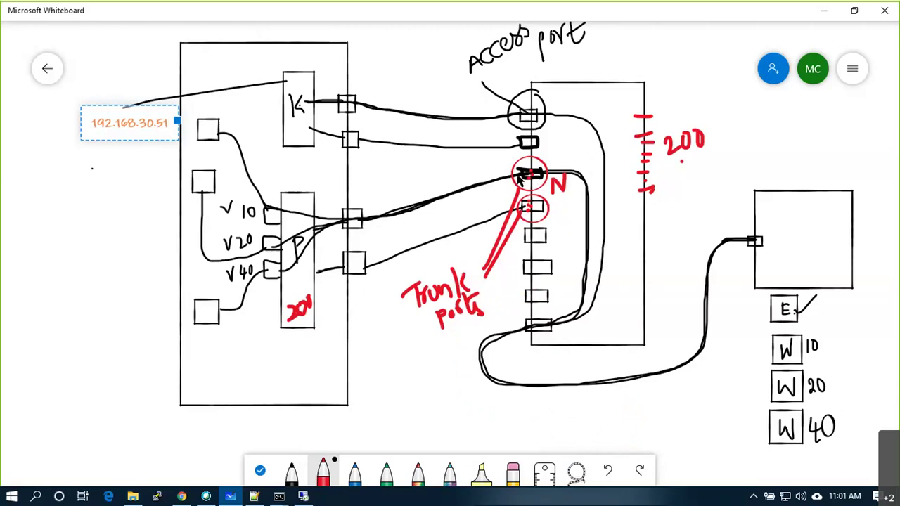
Box the 'Trunk ports' and 'Access port' labels in red and tick 'Access port'.
mouse_move(398, 276)
mouse_down()
mouse_move(496, 335)
mouse_move(493, 265)
mouse_move(400, 274)
mouse_up()
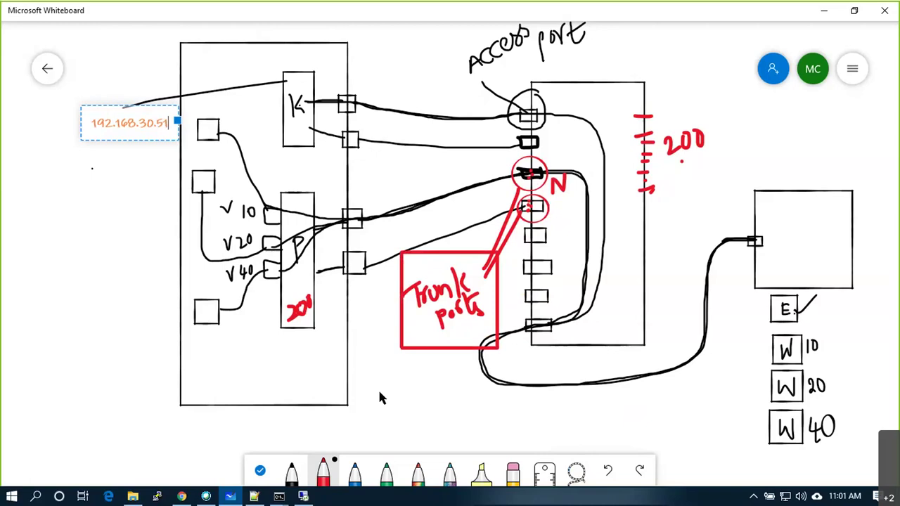
mouse_move(476, 83)
mouse_down()
mouse_move(516, 75)
mouse_move(599, 32)
mouse_move(555, 25)
mouse_move(464, 44)
mouse_move(462, 95)
mouse_up()
drag(456, 45, 481, 30)
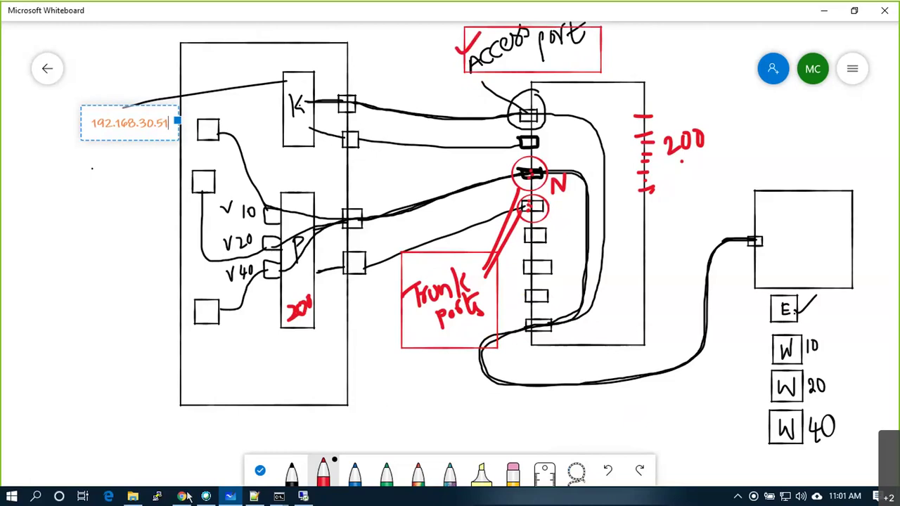
In Chrome, load 192.168.1.100 and log in to the switch with the saved credentials.
click(182, 497)
click(344, 12)
click(326, 29)
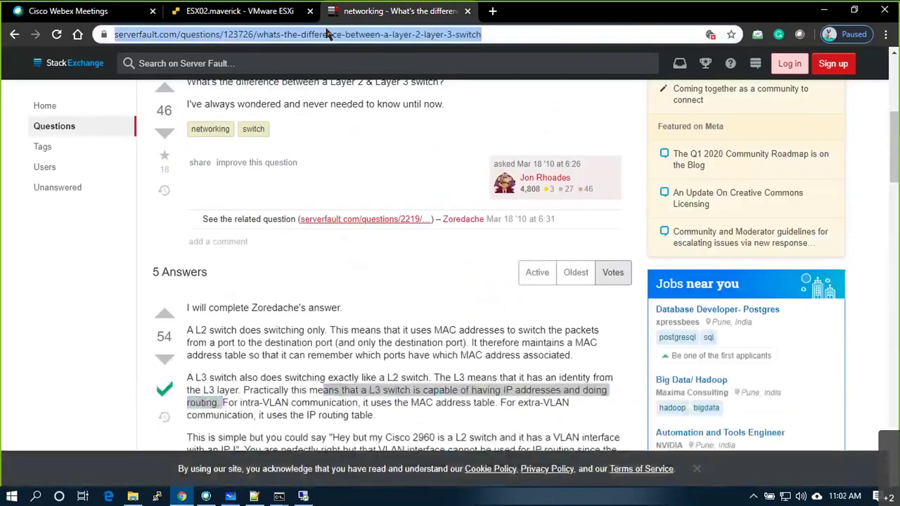
text(912.168.1.1)
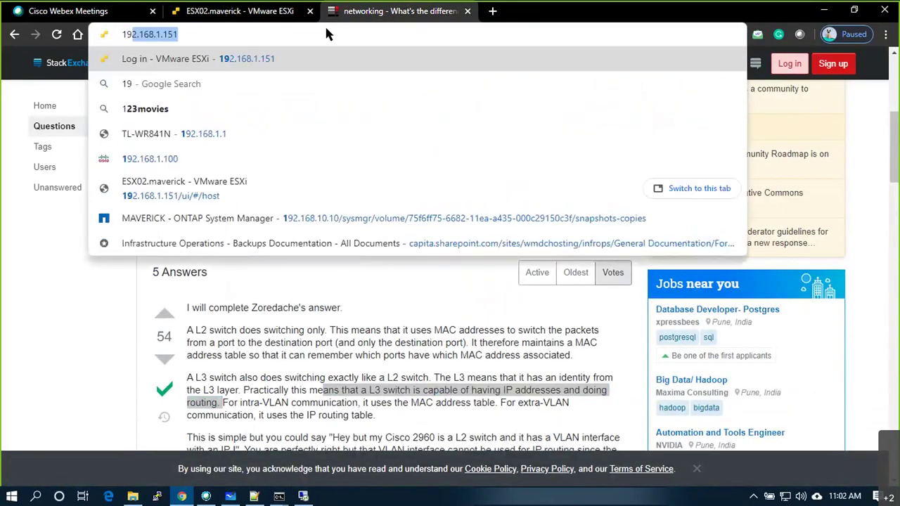
text(00)
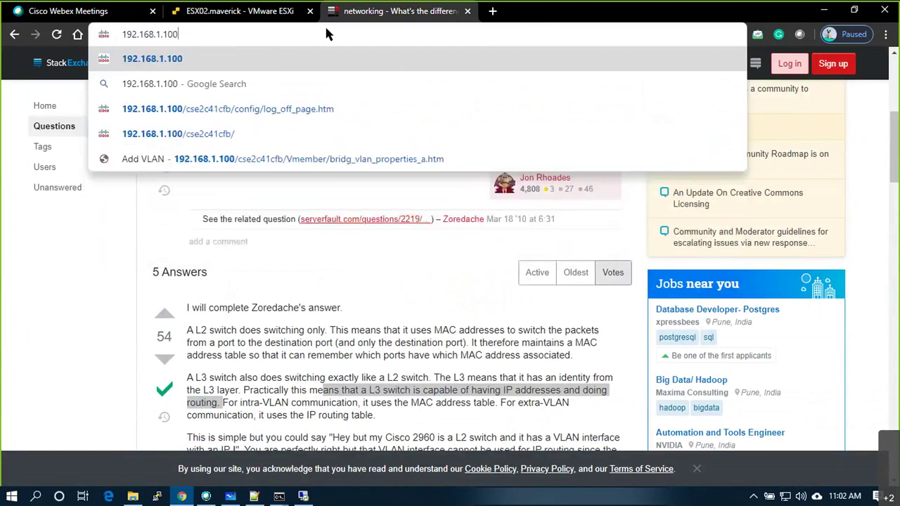
key(Return)
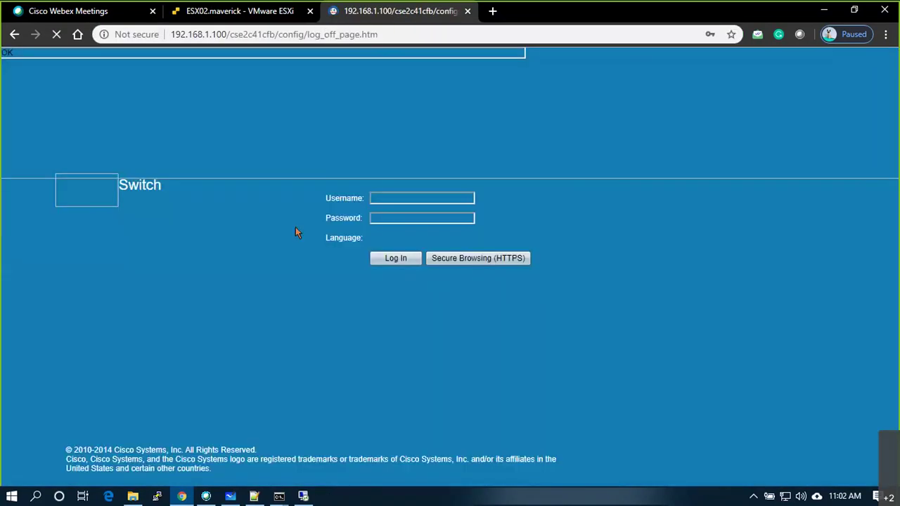
click(398, 199)
click(398, 229)
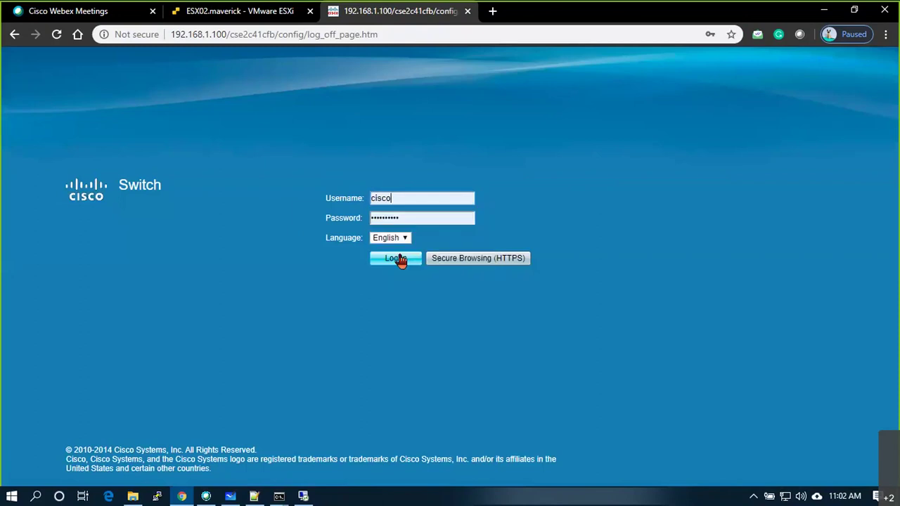
click(398, 259)
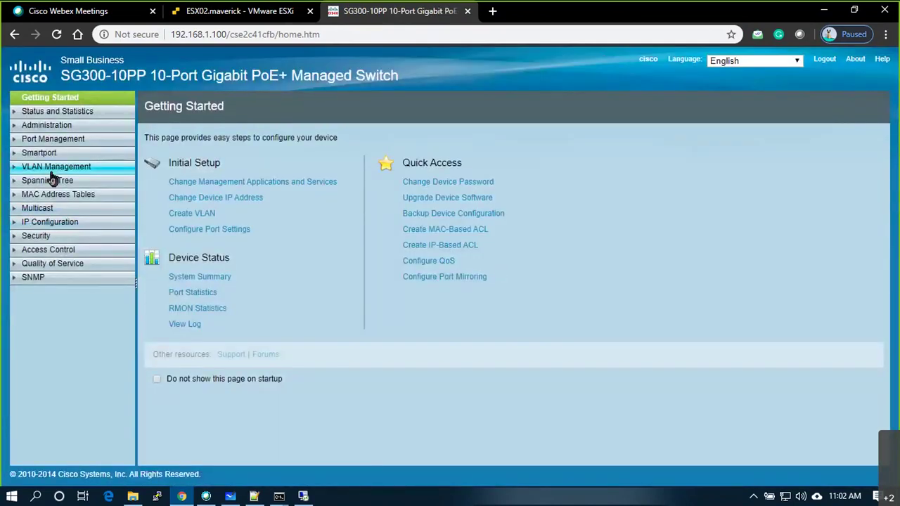
Check the Port to VLAN table for GE1–GE10 in Trunk mode, then view the System Summary.
click(63, 169)
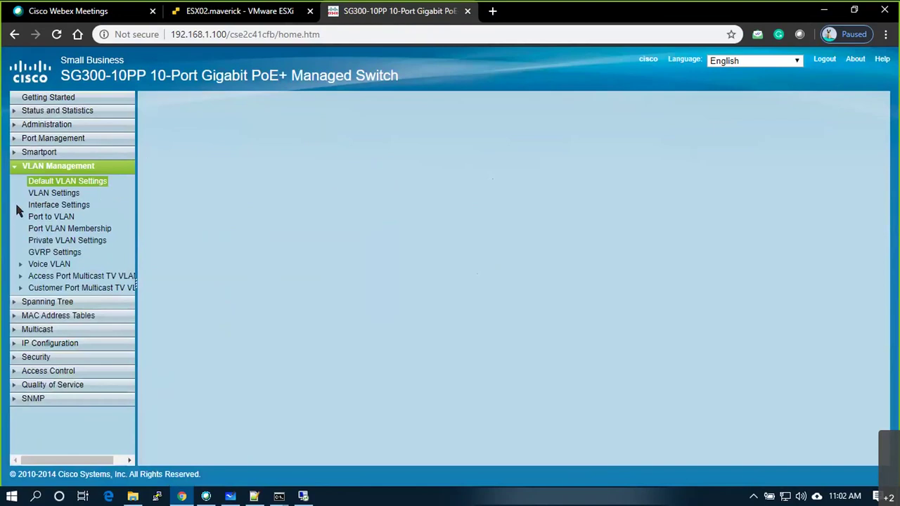
click(53, 217)
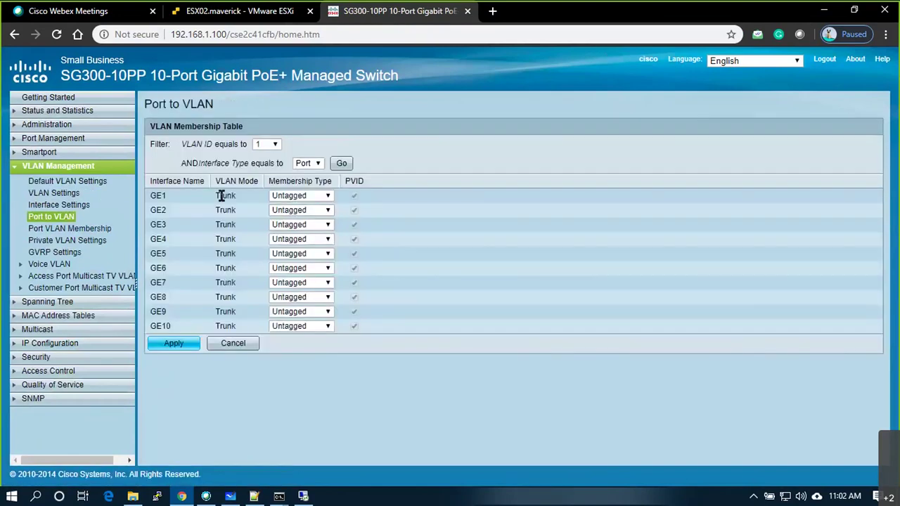
drag(222, 181, 58, 106)
click(57, 100)
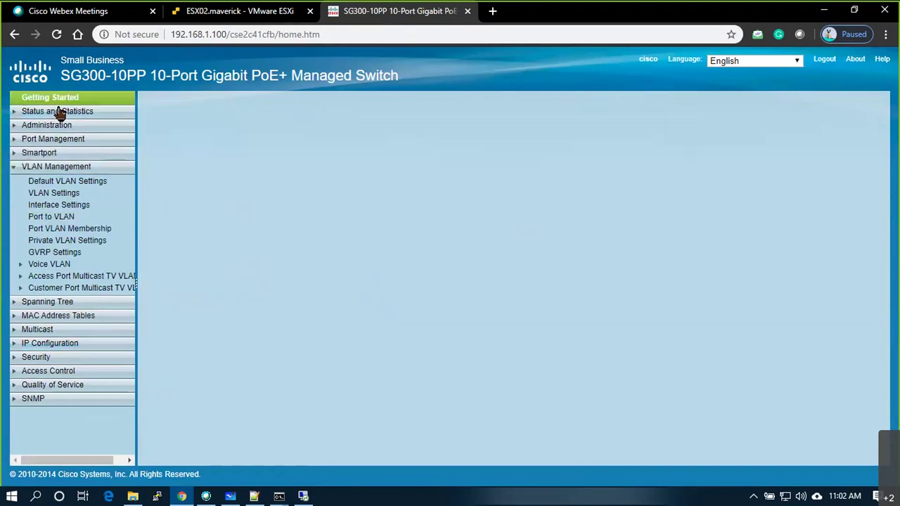
click(60, 113)
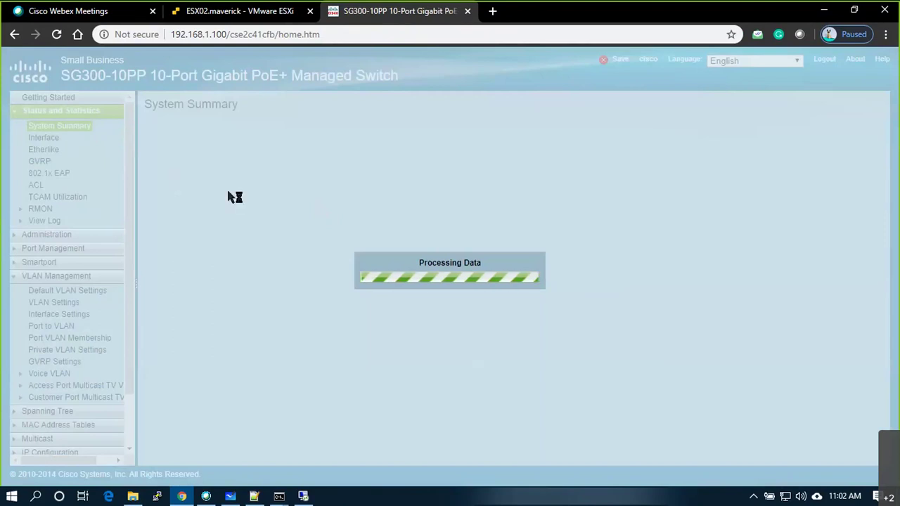
scroll(307, 382, down, 1)
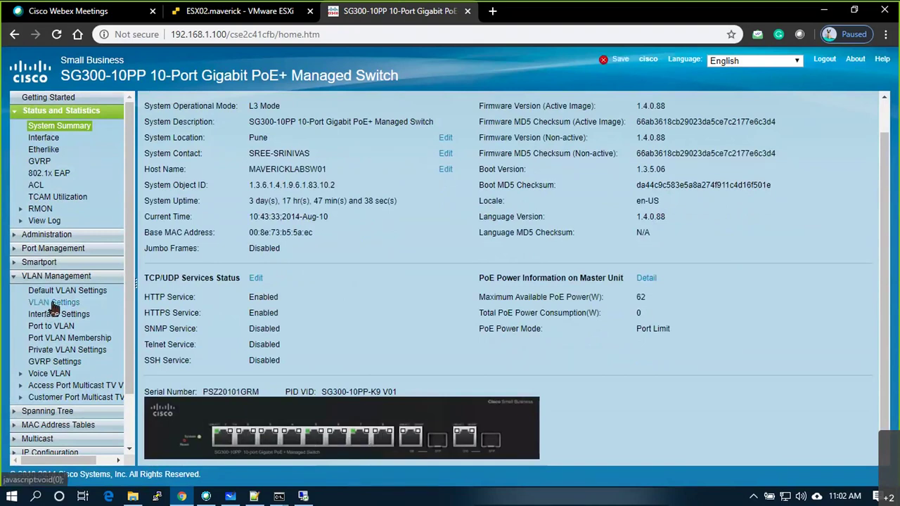
Recheck GE2–GE10 Trunk mode in Port to VLAN, then tick the remaining whiteboard switch ports red.
click(51, 326)
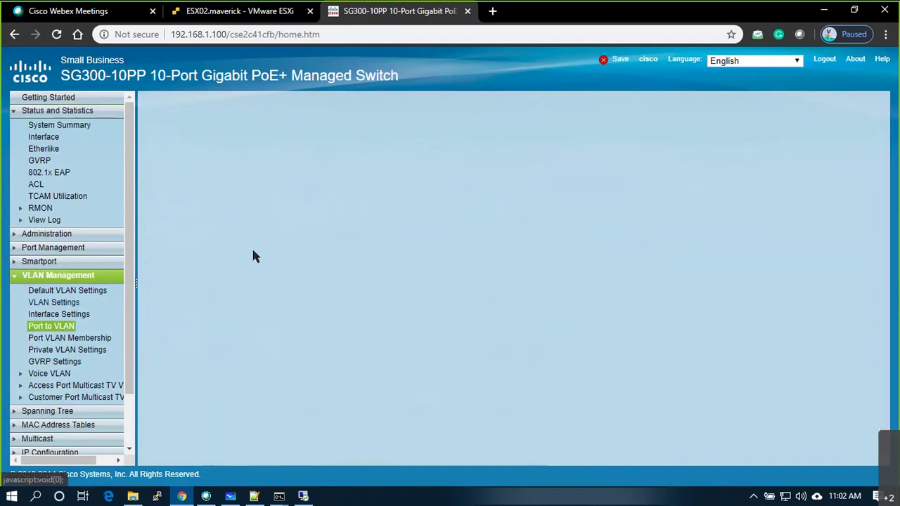
drag(245, 195, 245, 322)
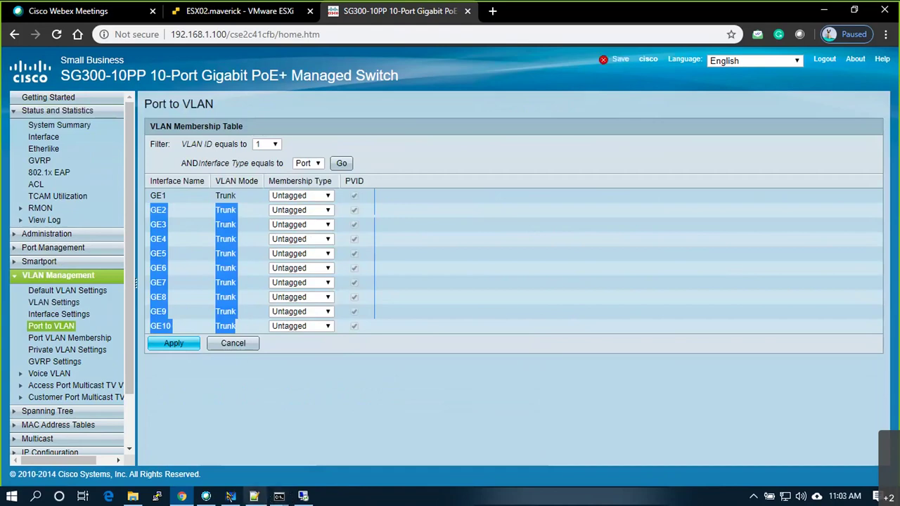
click(230, 497)
mouse_move(526, 291)
mouse_down()
mouse_move(545, 283)
mouse_move(562, 248)
mouse_move(563, 216)
mouse_up()
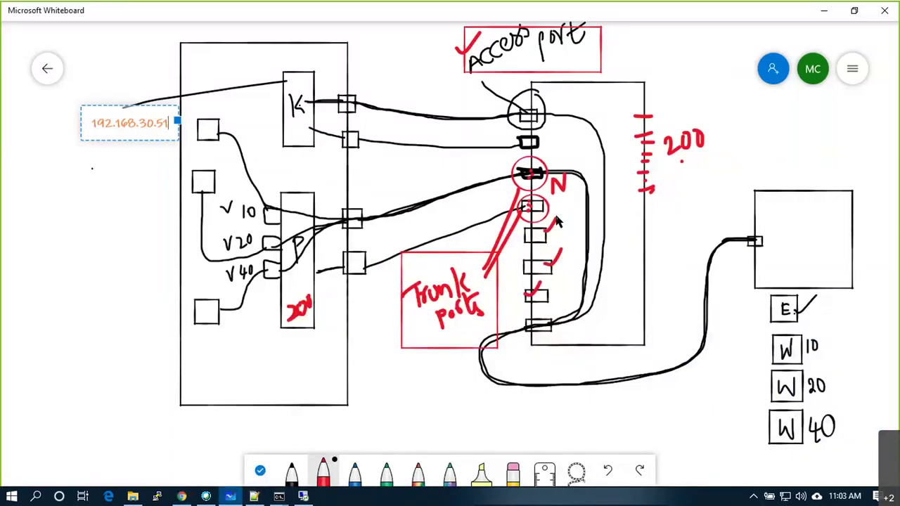
Return from the whiteboard to the switch's VLAN pages.
click(230, 496)
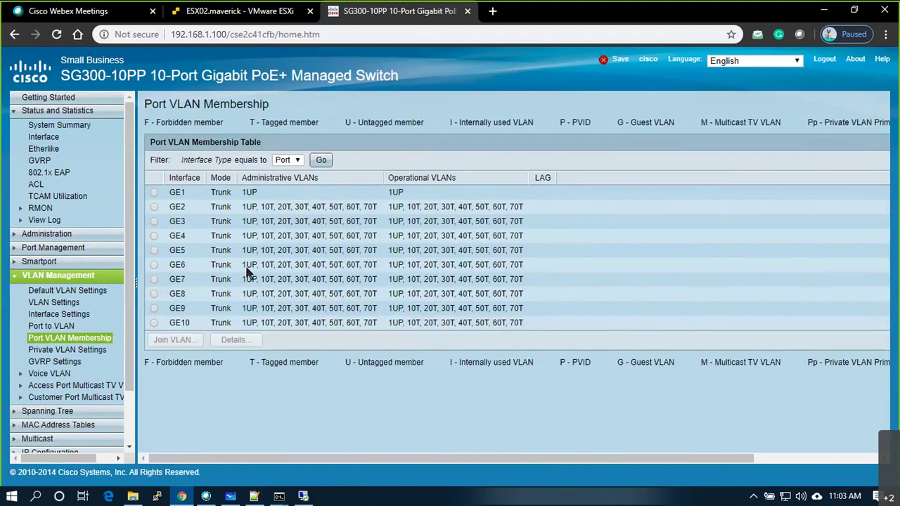
Highlight GE1's 1UP-only membership and GE2–GE10's tagged VLANs 10–70 in Port VLAN Membership.
drag(404, 192, 163, 194)
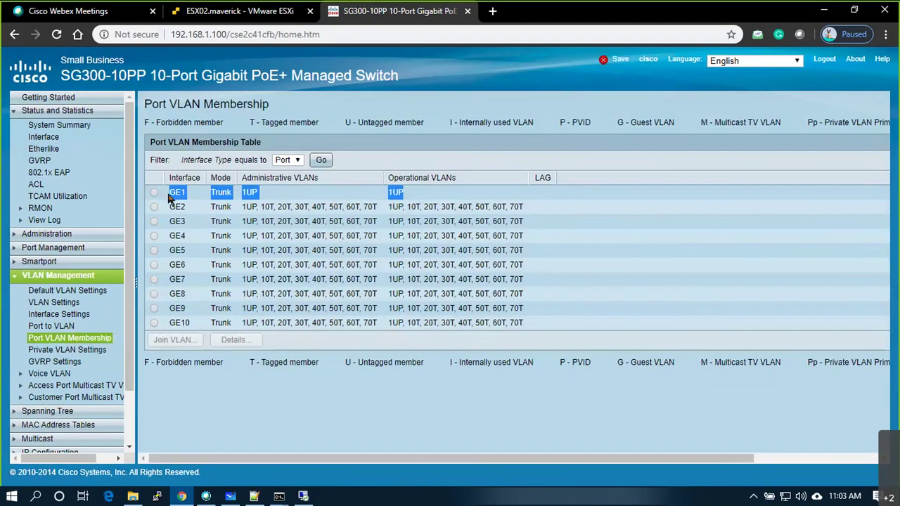
drag(246, 211, 525, 314)
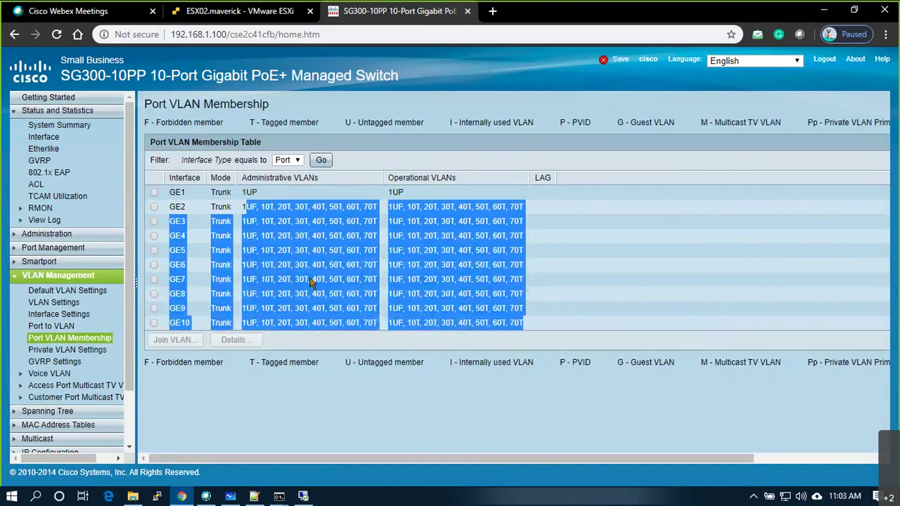
click(681, 361)
mouse_move(538, 458)
mouse_down()
mouse_move(709, 446)
mouse_move(689, 458)
mouse_move(520, 461)
mouse_up()
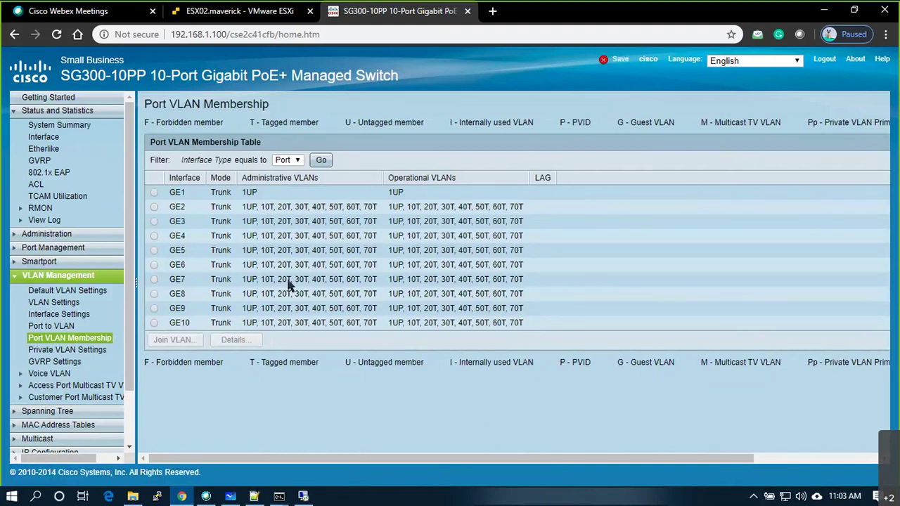
Return to the whiteboard diagram and undo a stray stroke over the V20 port group.
key(alt+Tab)
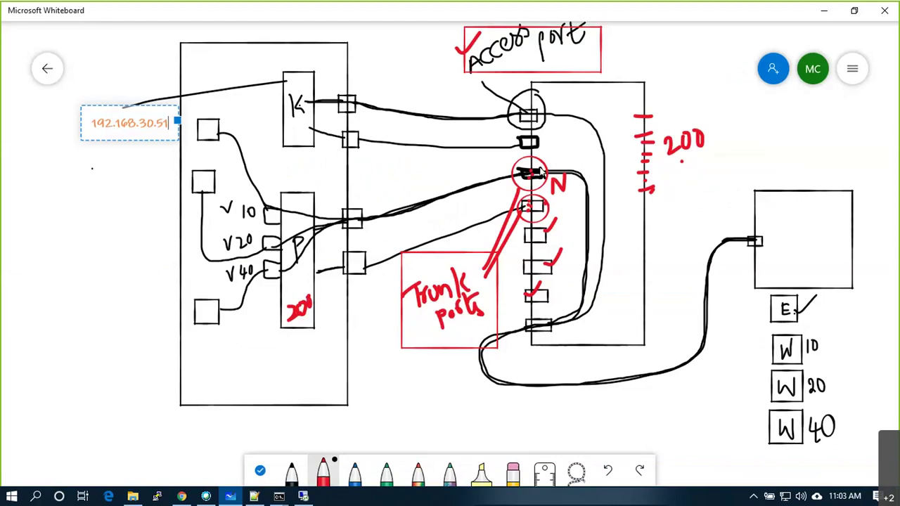
drag(235, 244, 240, 254)
key(ctrl+z)
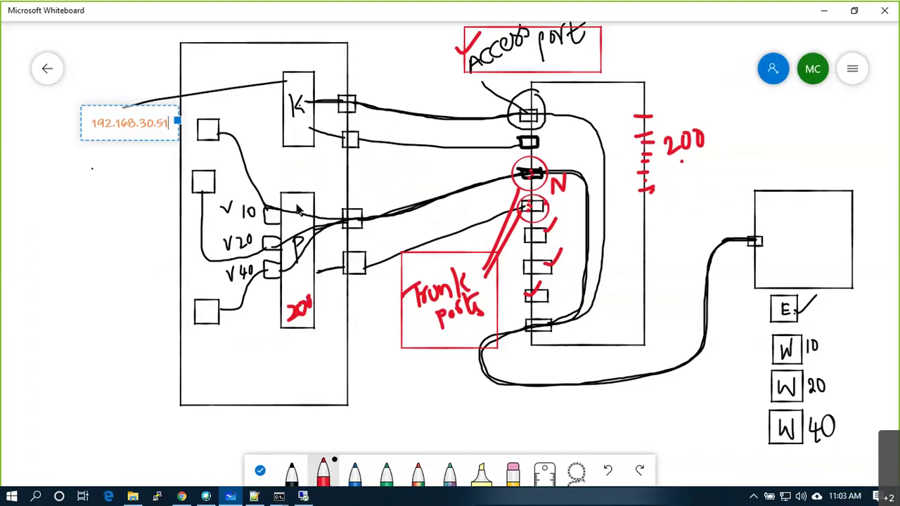